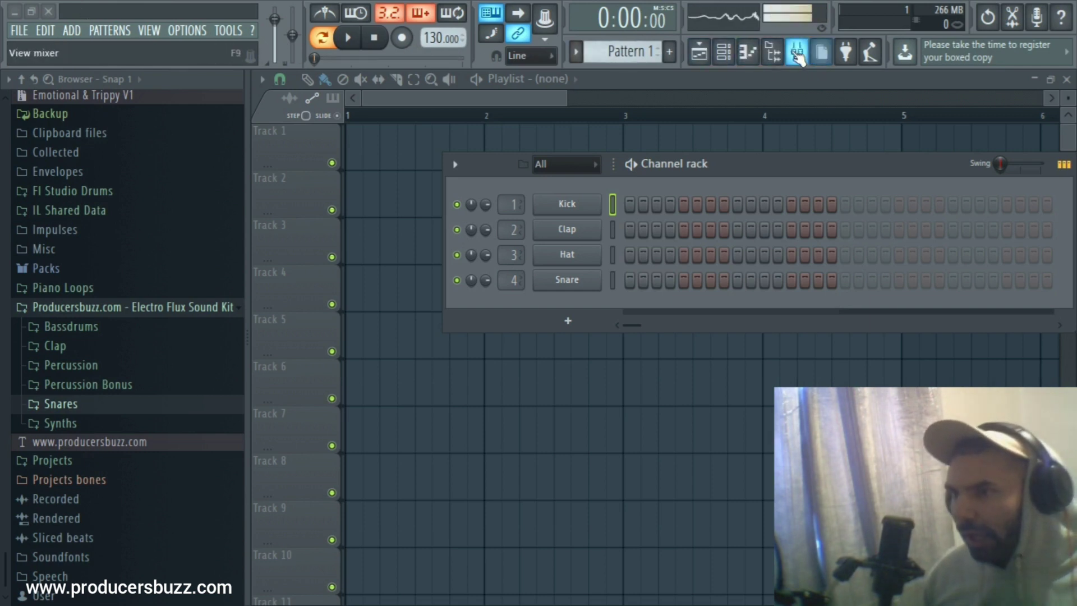
- Open the mixer and select the Insert 10 track
left_click(796, 52)
left_click(277, 140)
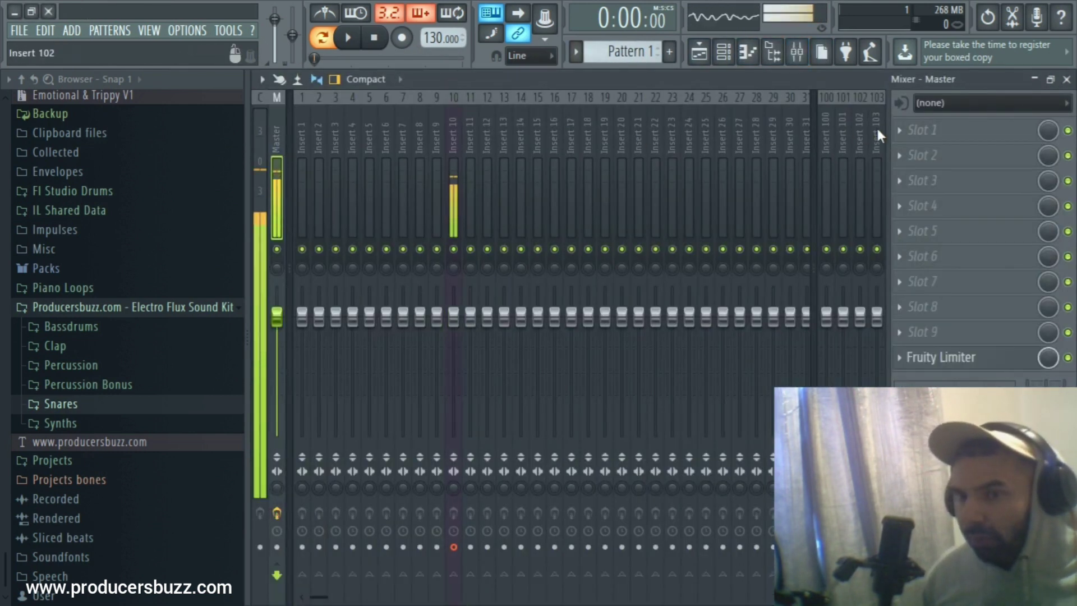
left_click(927, 137)
left_click(837, 12)
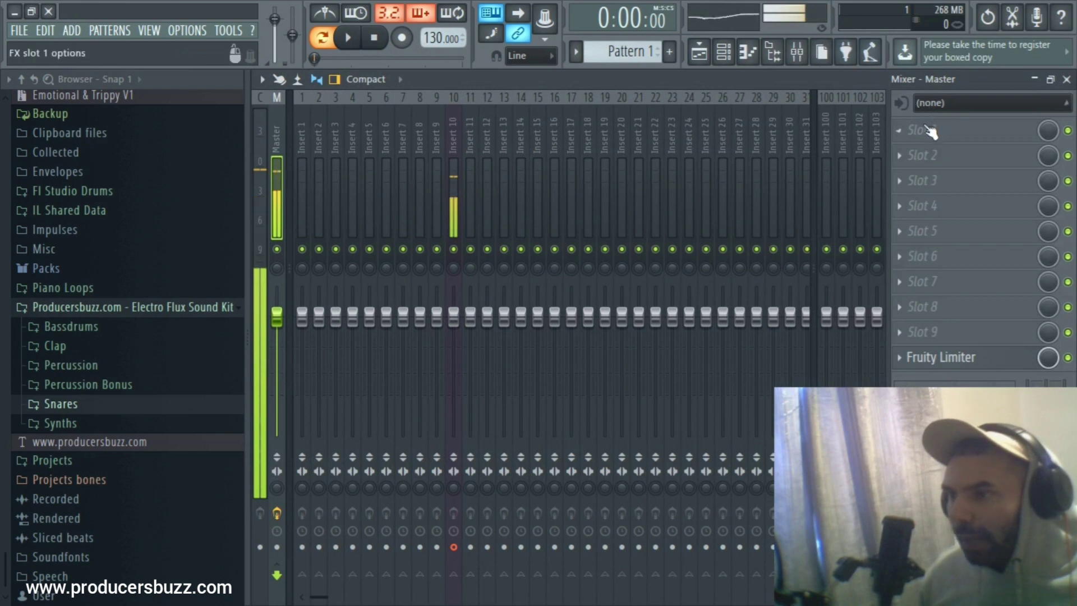
left_click(463, 128)
left_click(456, 135)
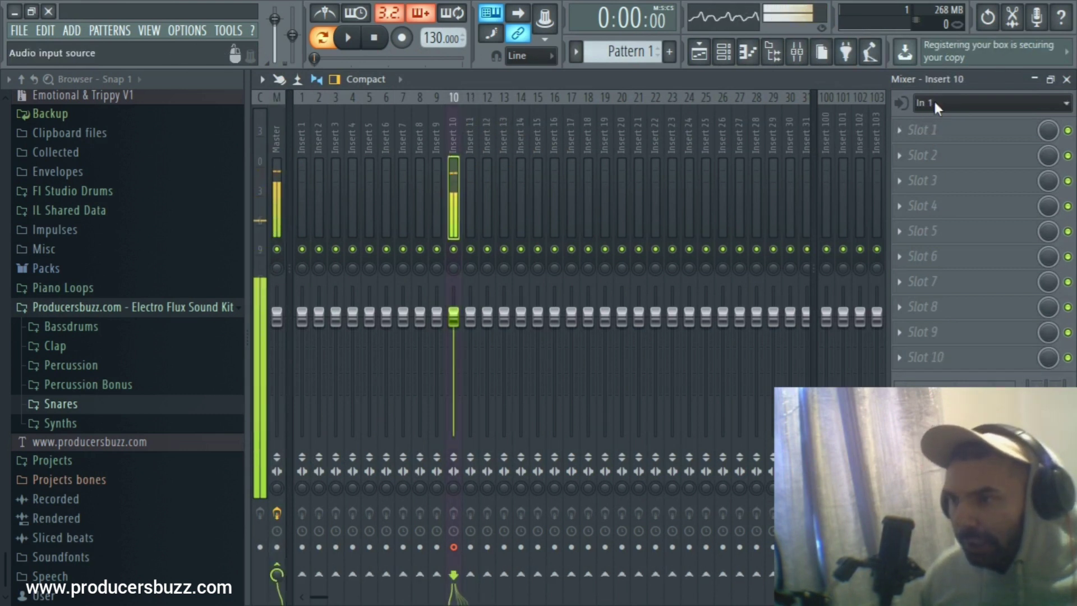
- Set Insert 10's audio input to the mono source In 1 and keep that track selected
left_click(934, 100)
left_click(486, 126)
left_click(453, 126)
left_click(982, 101)
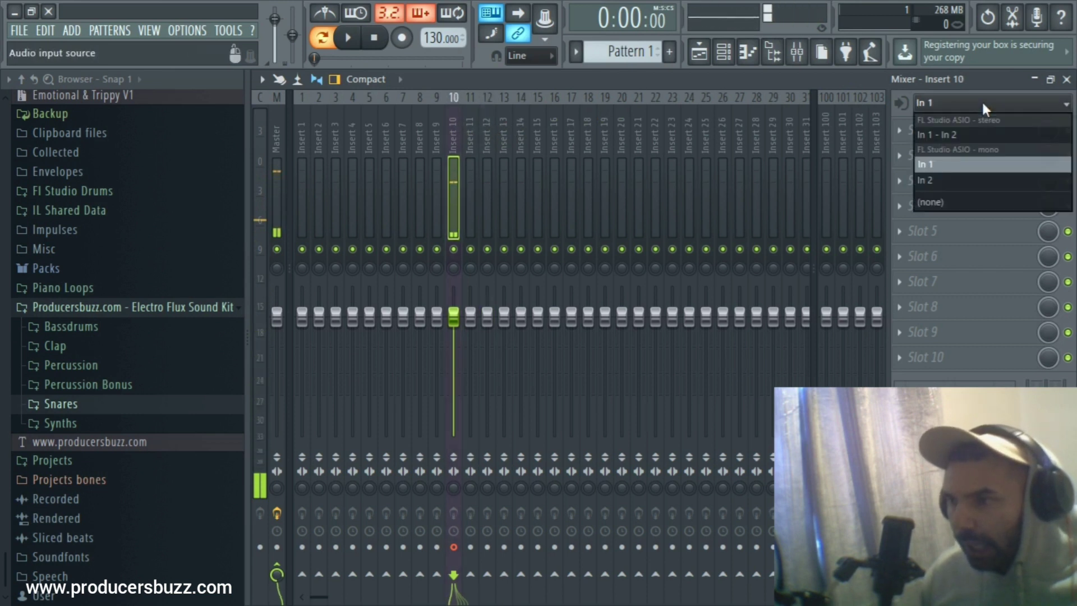
left_click(933, 165)
left_click(470, 190)
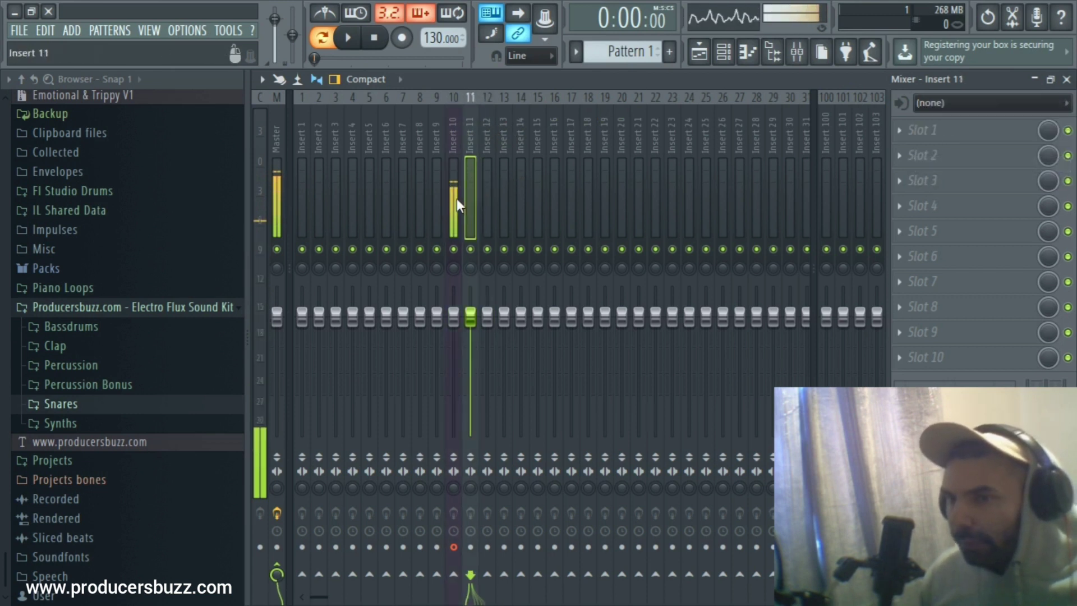
left_click(457, 193)
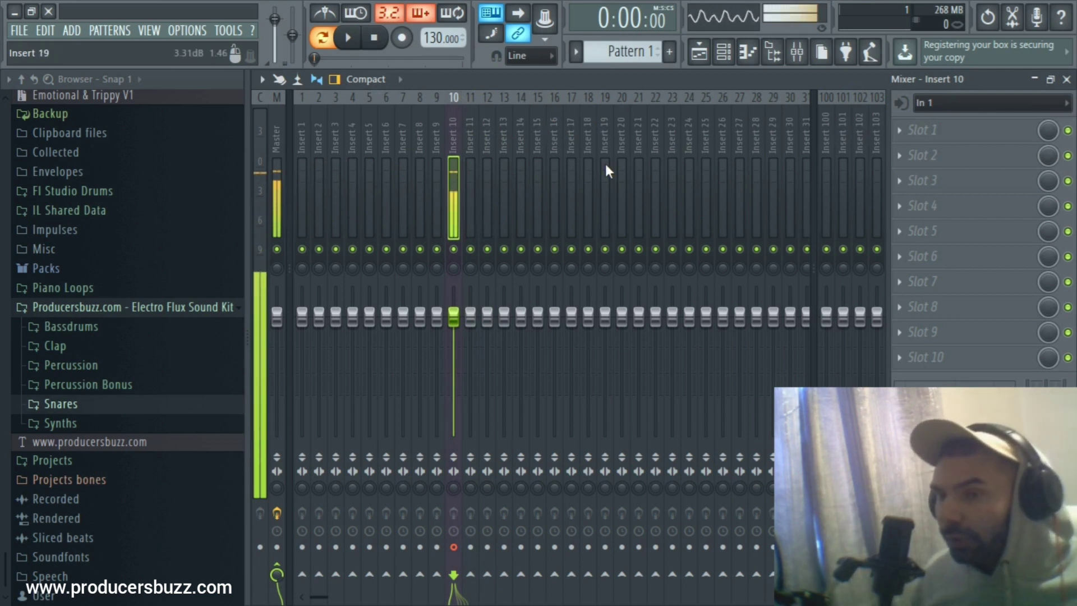
- Load Edison into effect slot 1 of Insert 10 and move its window clear of the mixer's effect slots
left_click(906, 133)
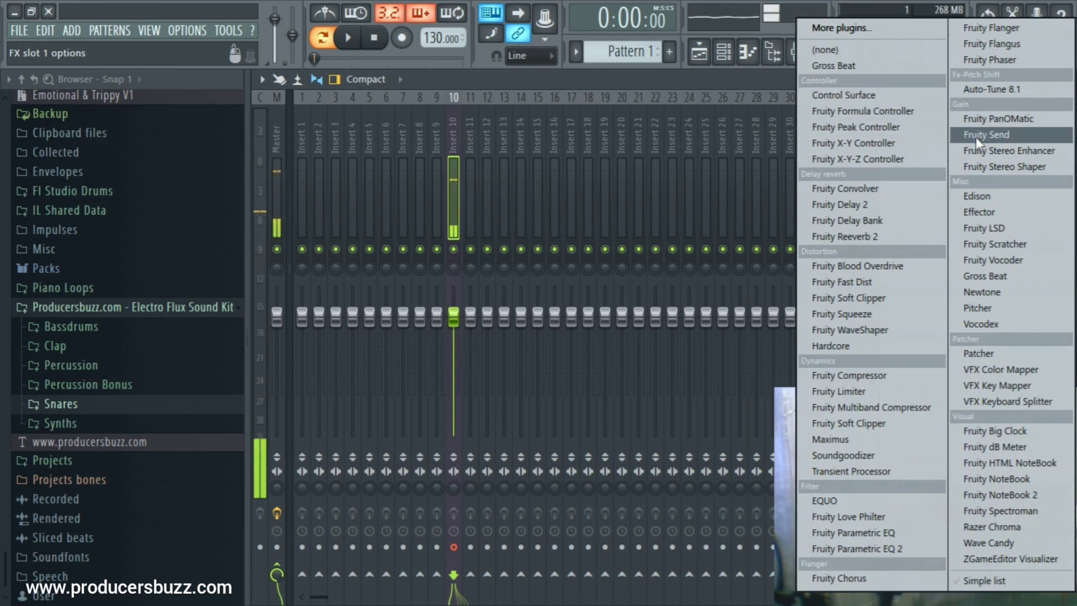
left_click(985, 194)
left_click_drag(908, 288, 813, 105)
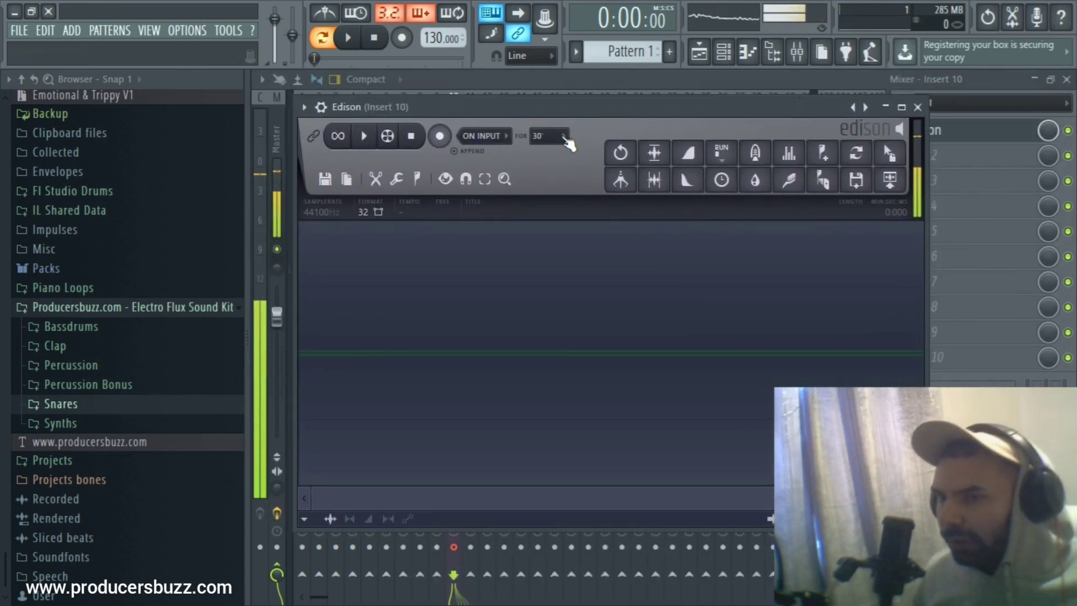
left_click_drag(522, 108, 553, 122)
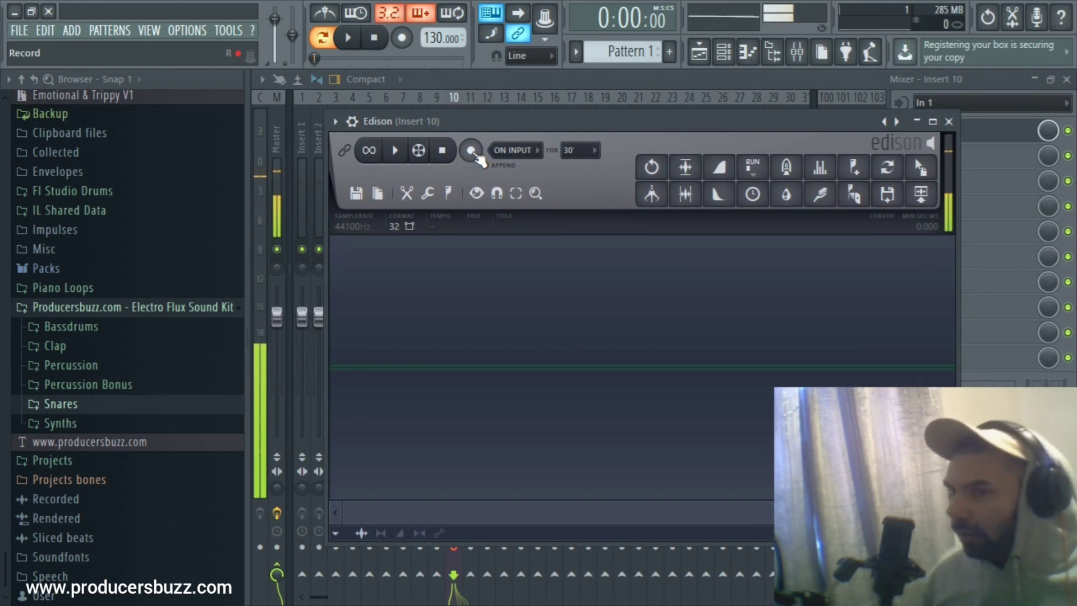
- Record a vocal take with Edison on Insert 10, then stop the recording
left_click(471, 150)
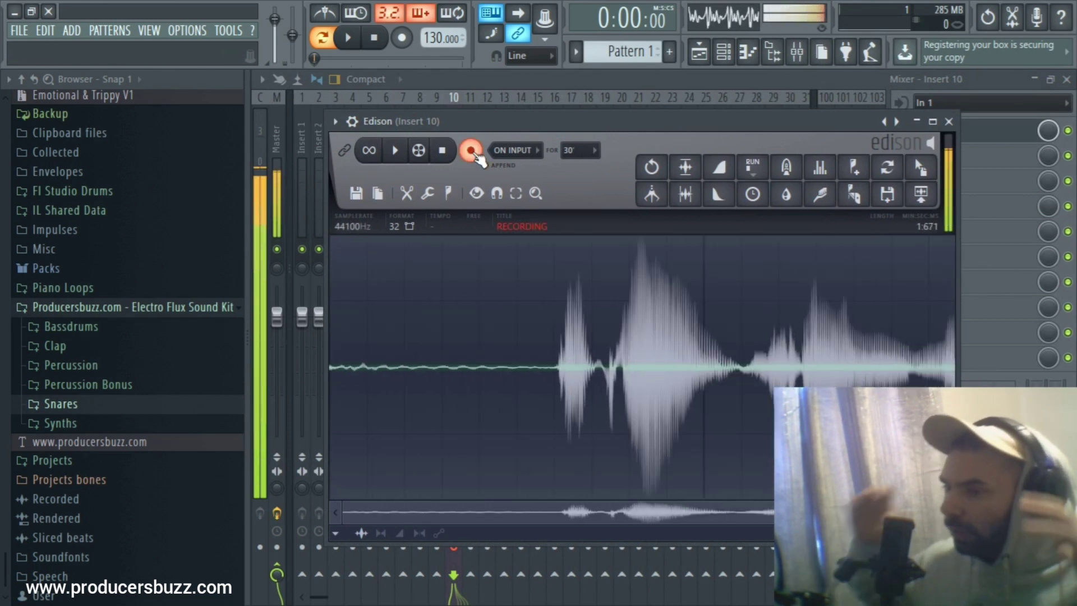
left_click_drag(734, 119, 711, 105)
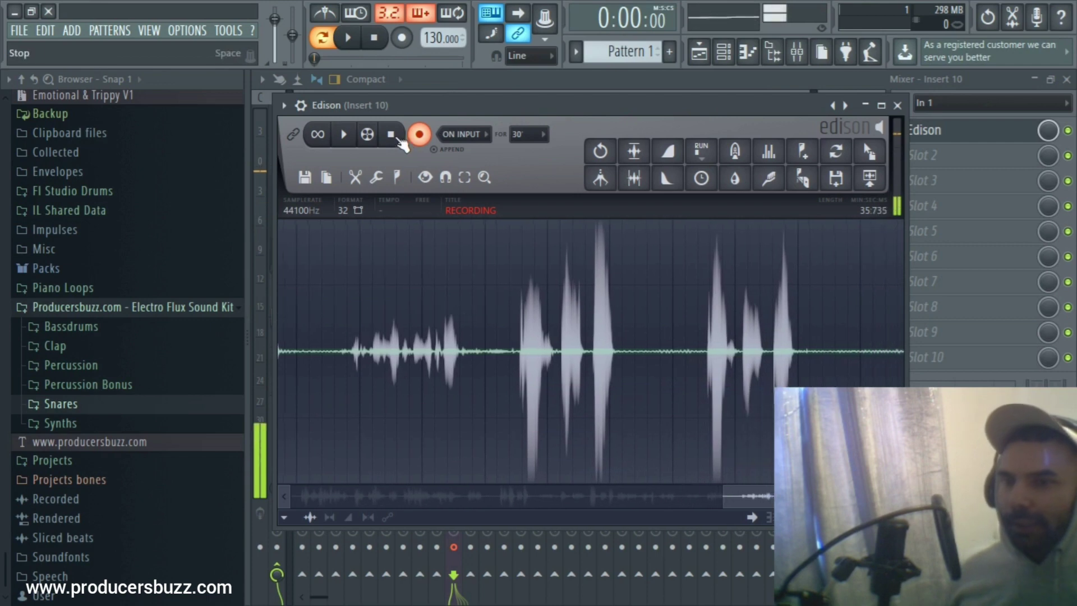
left_click(395, 137)
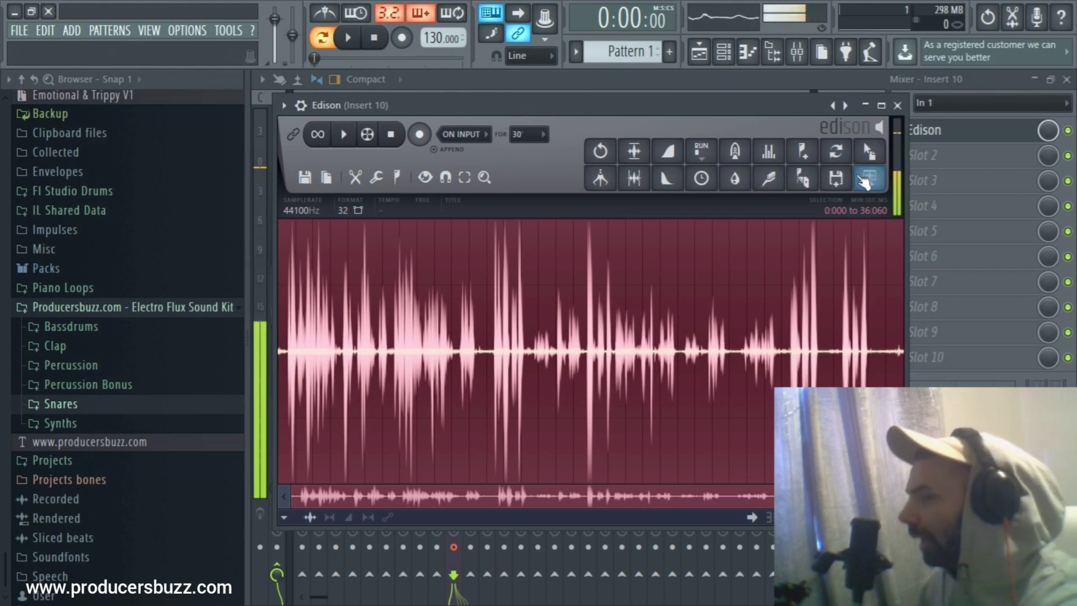
left_click_drag(796, 106, 789, 113)
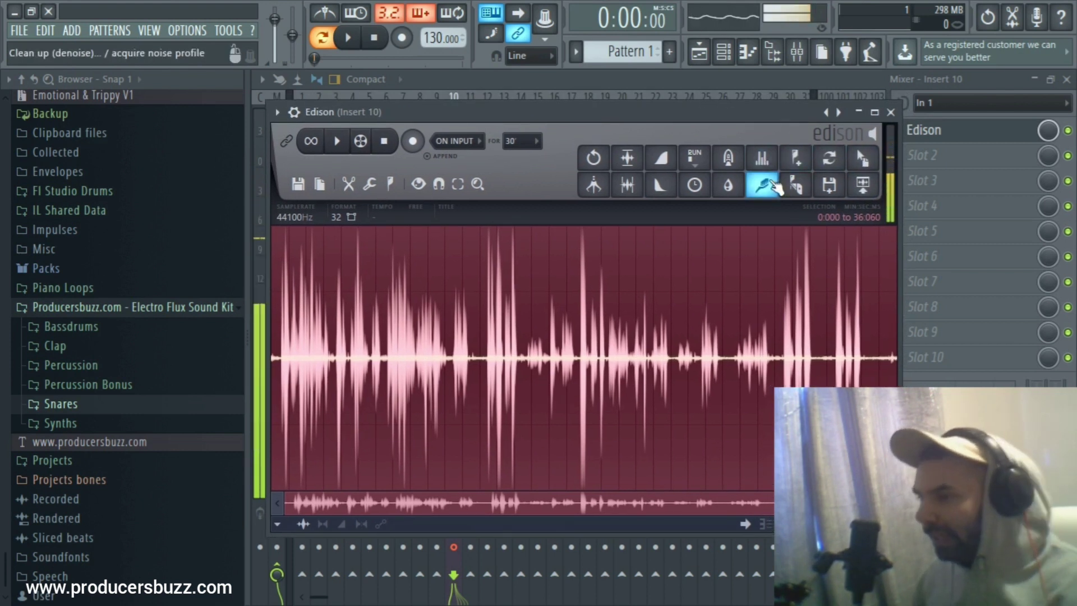
left_click_drag(834, 359, 514, 357)
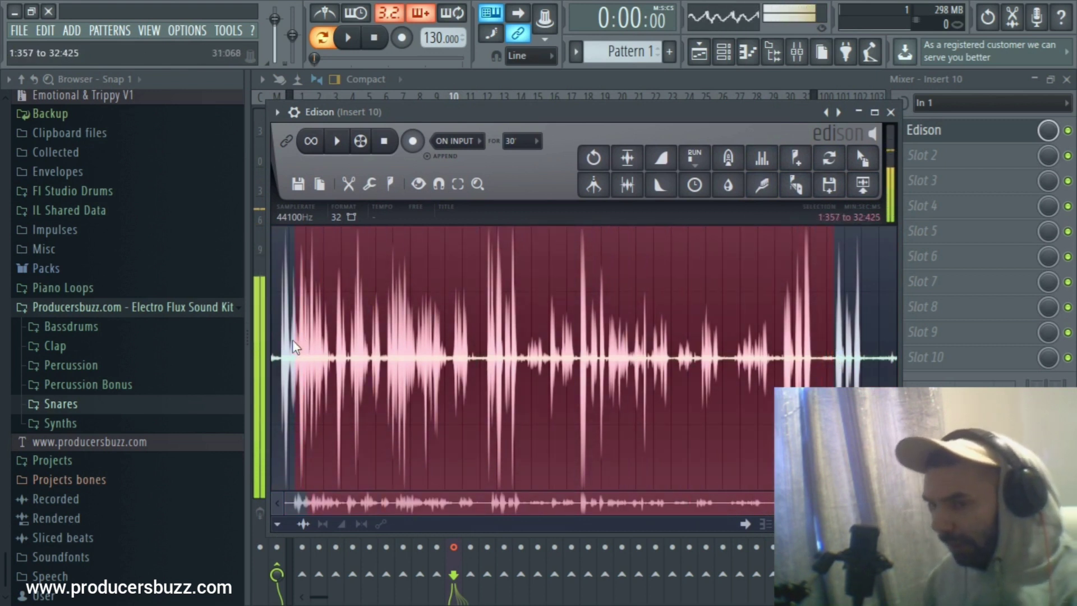
left_click_drag(335, 357, 315, 358)
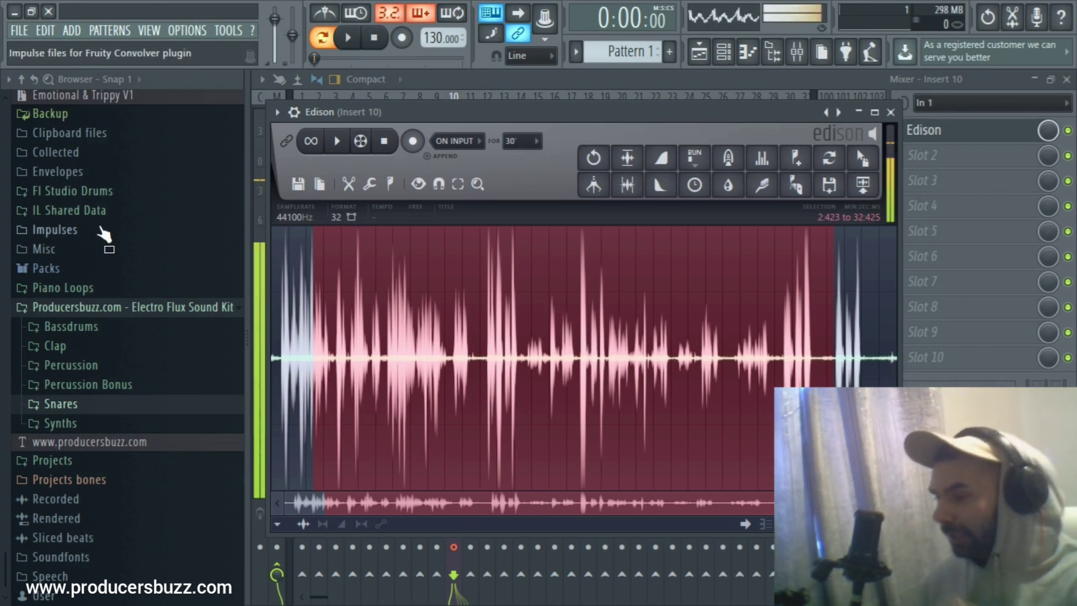
left_click_drag(752, 119, 721, 116)
key("Delete")
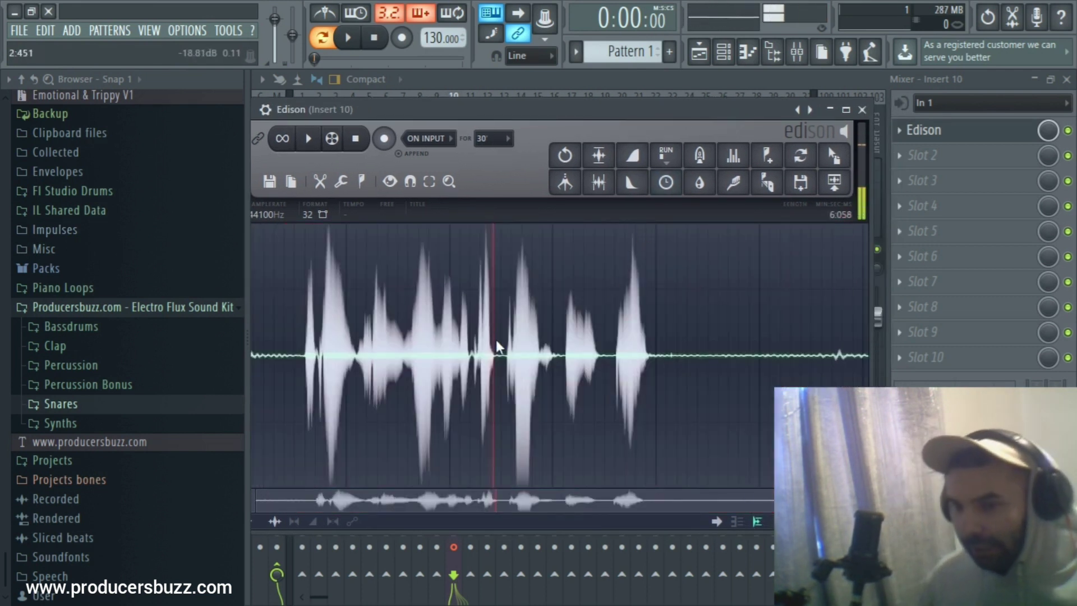
key("ctrl+z")
- Delete the recording from its start to 28:838, keeping only the final two vocal phrases
left_click_drag(745, 356, 115, 359)
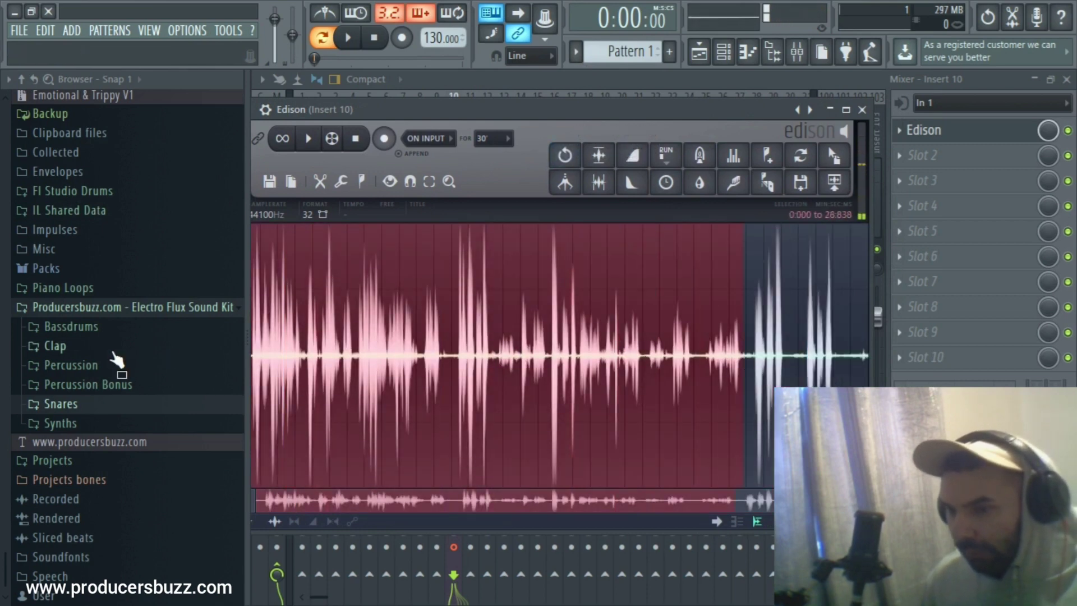
key("Delete")
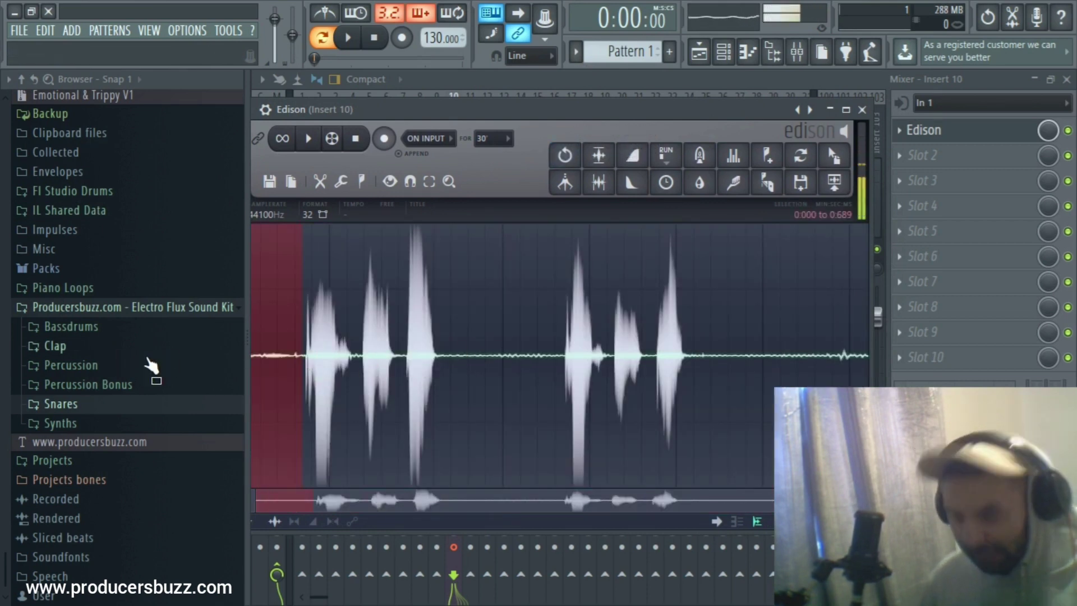
key("Delete")
key("ctrl+z")
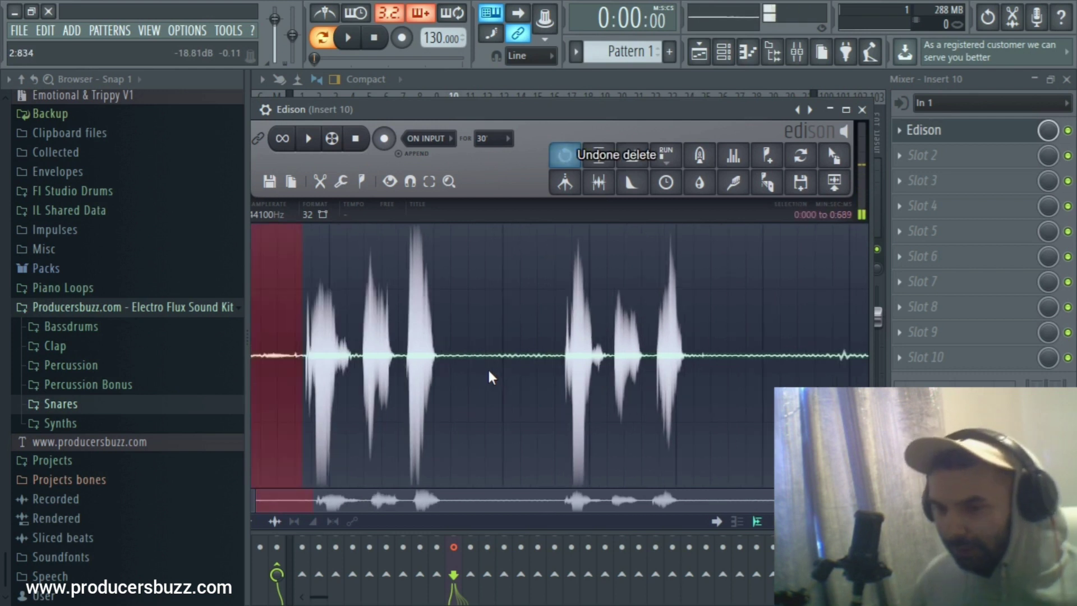
left_click(211, 368)
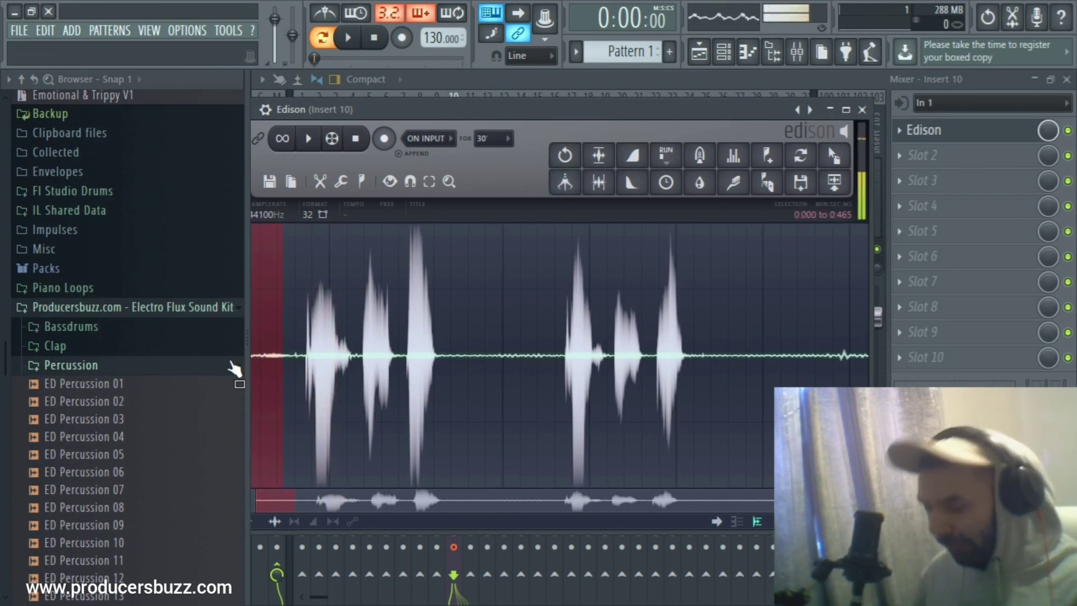
- Trim the recording by deleting the silent tail from 5:484 to 7:221 and the silence before the first phrase
left_click(717, 361)
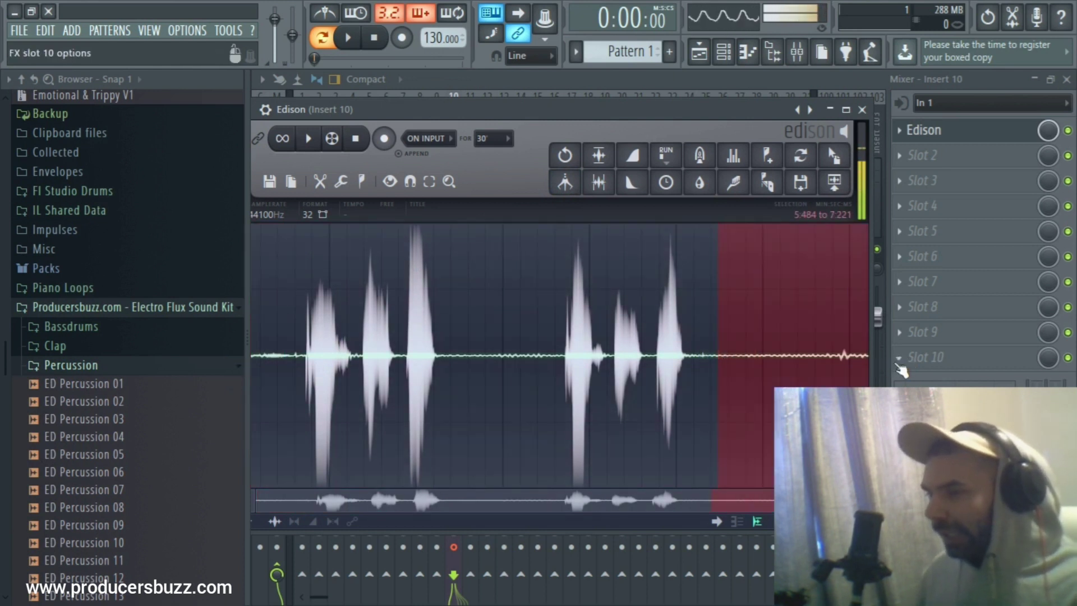
left_click_drag(247, 106, 108, 106)
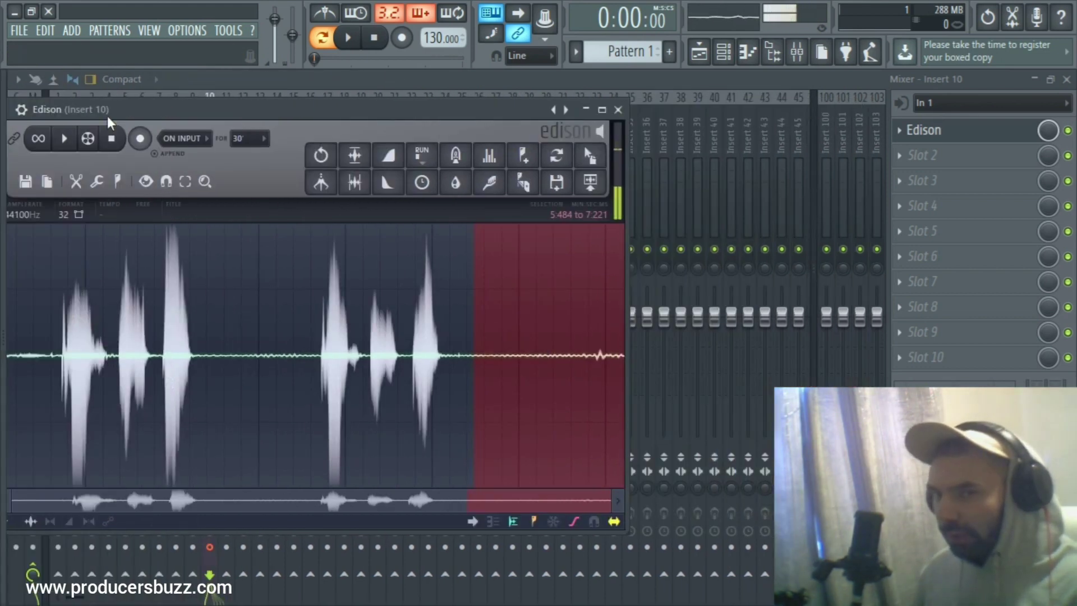
left_click_drag(344, 122, 328, 103)
key("Delete")
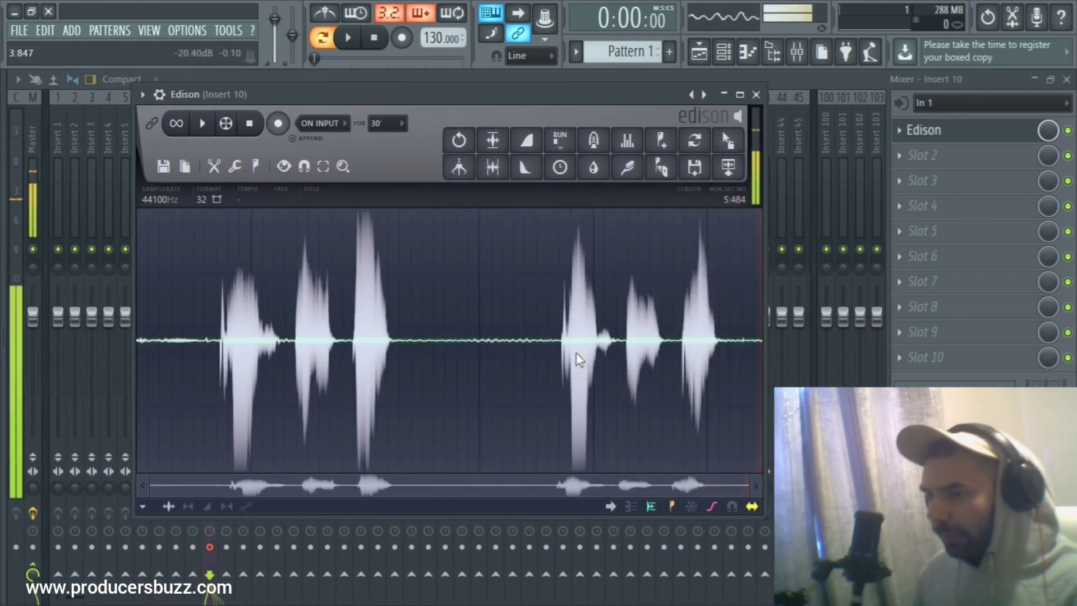
left_click_drag(211, 343, 138, 344)
key("Delete")
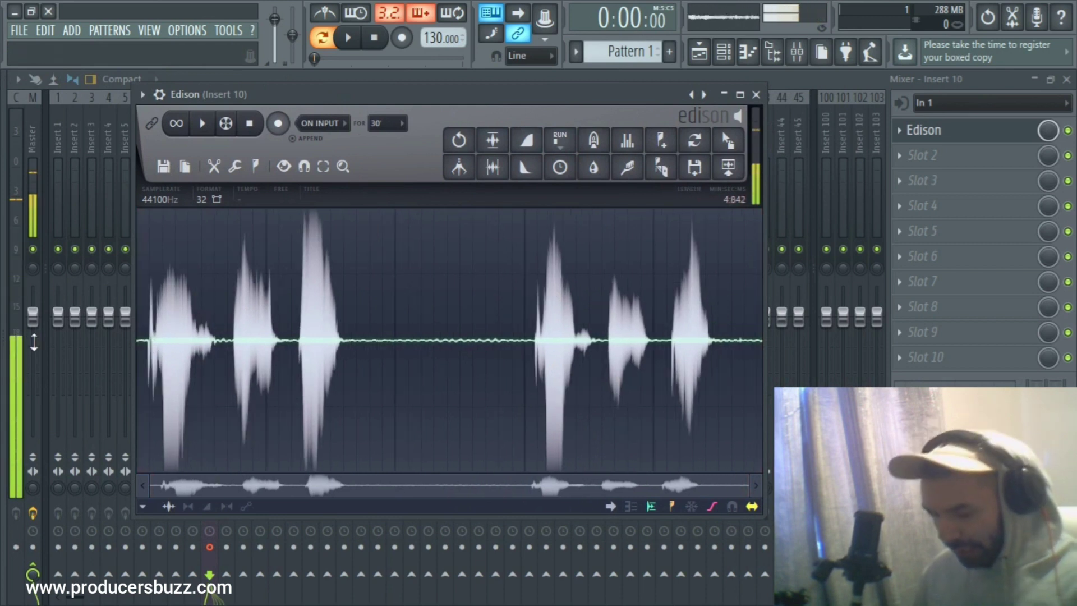
- Play back the first vocal phrase and then the second one to compare them
left_click_drag(344, 359, 143, 358)
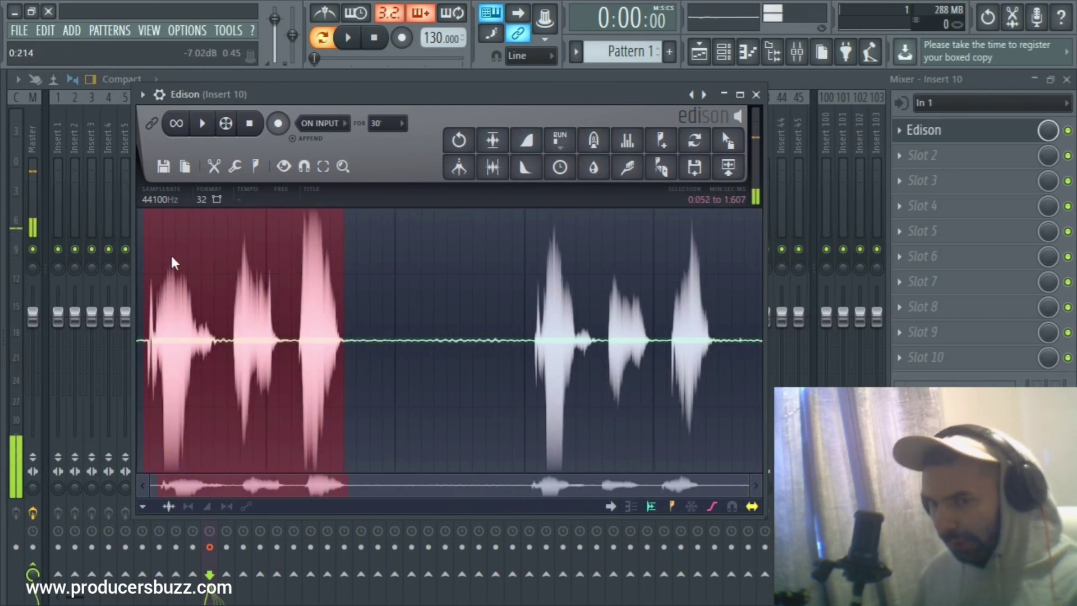
left_click(202, 123)
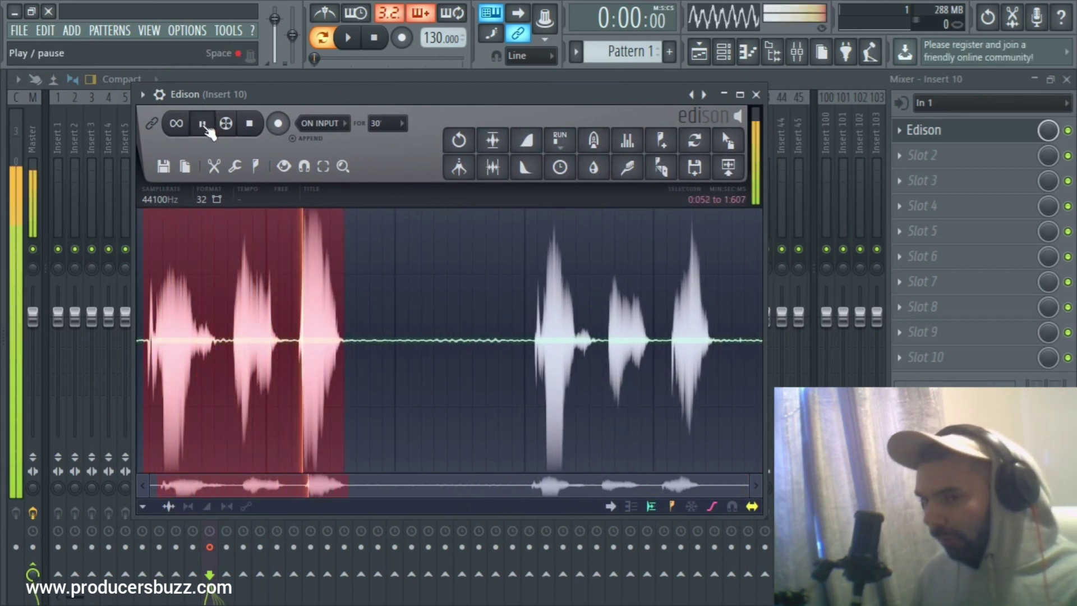
left_click_drag(532, 348, 715, 370)
left_click(200, 128)
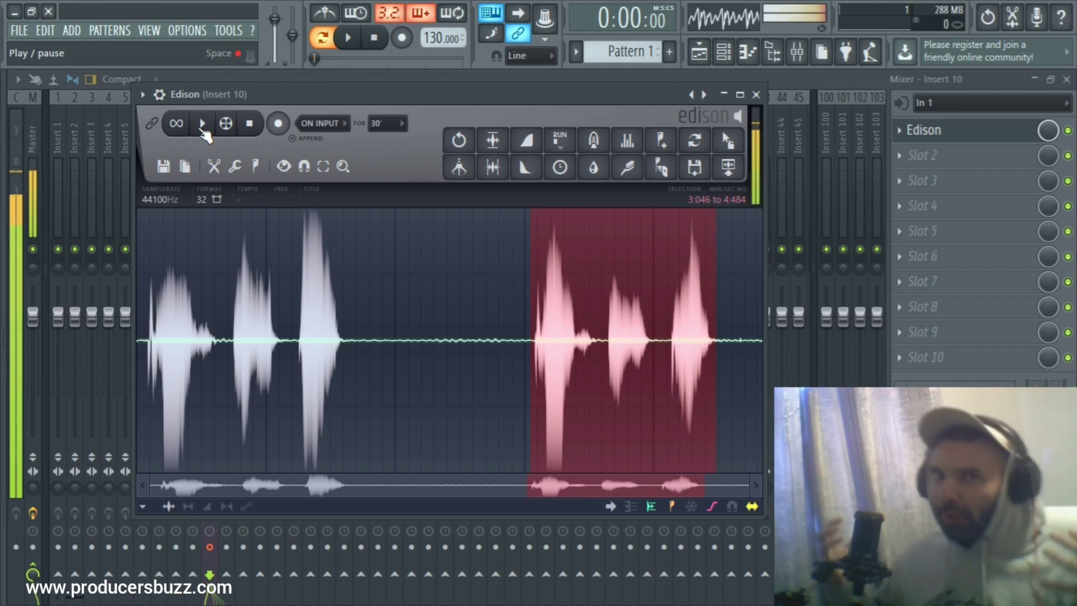
left_click(203, 129)
- Delete the silent gap from 1:861 to 3:059 between the two vocal phrases
left_click_drag(532, 352, 391, 352)
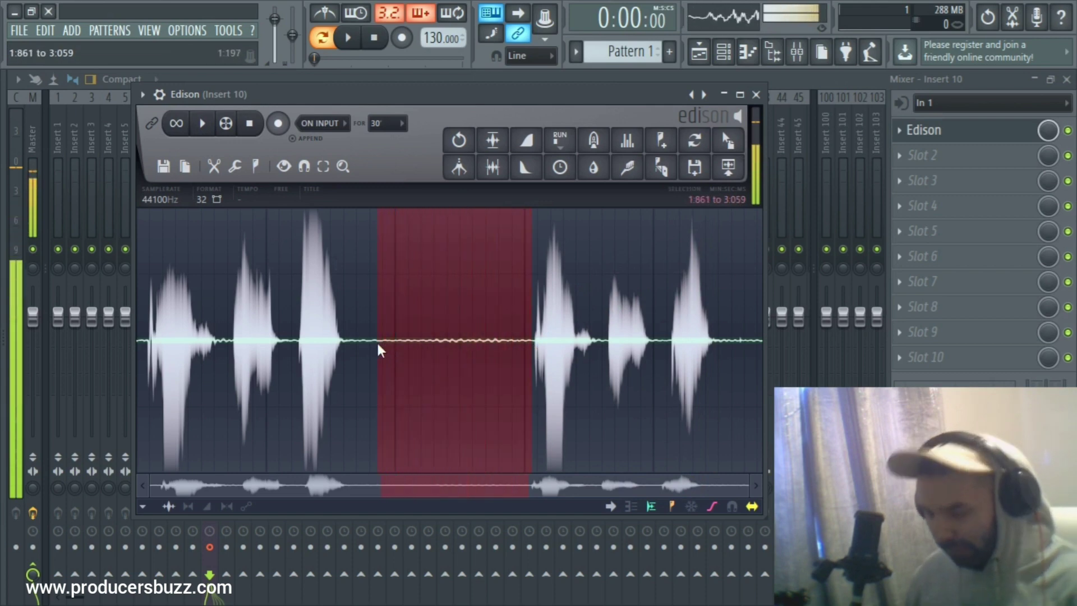
key("Delete")
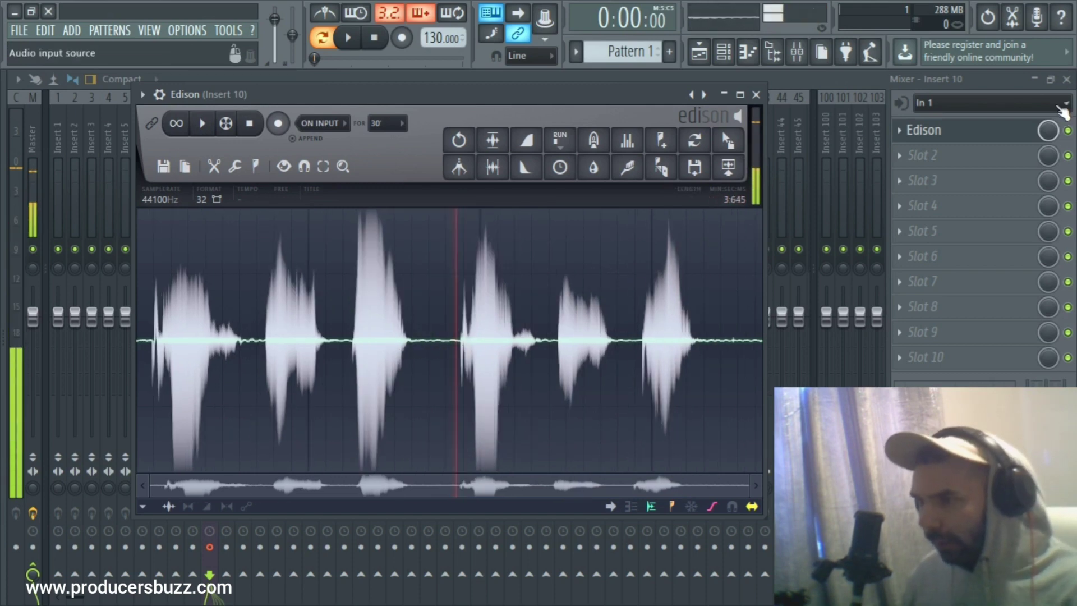
- Arrange the workspace so the Edison recording floats over the open playlist with the mixer closed
left_click(1035, 80)
left_click_drag(397, 101, 588, 150)
left_click(1067, 80)
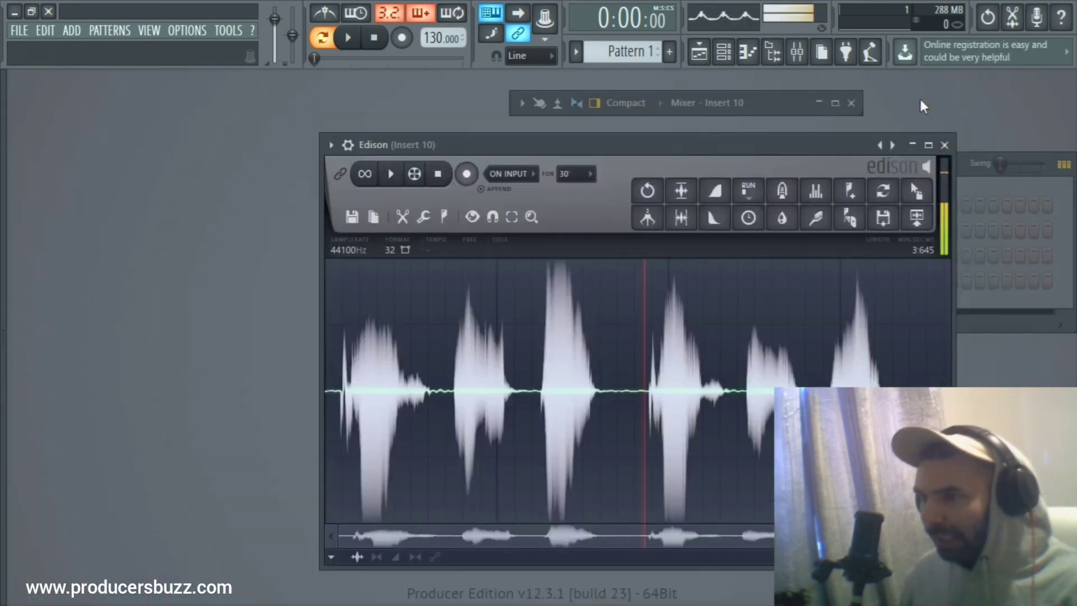
left_click(851, 103)
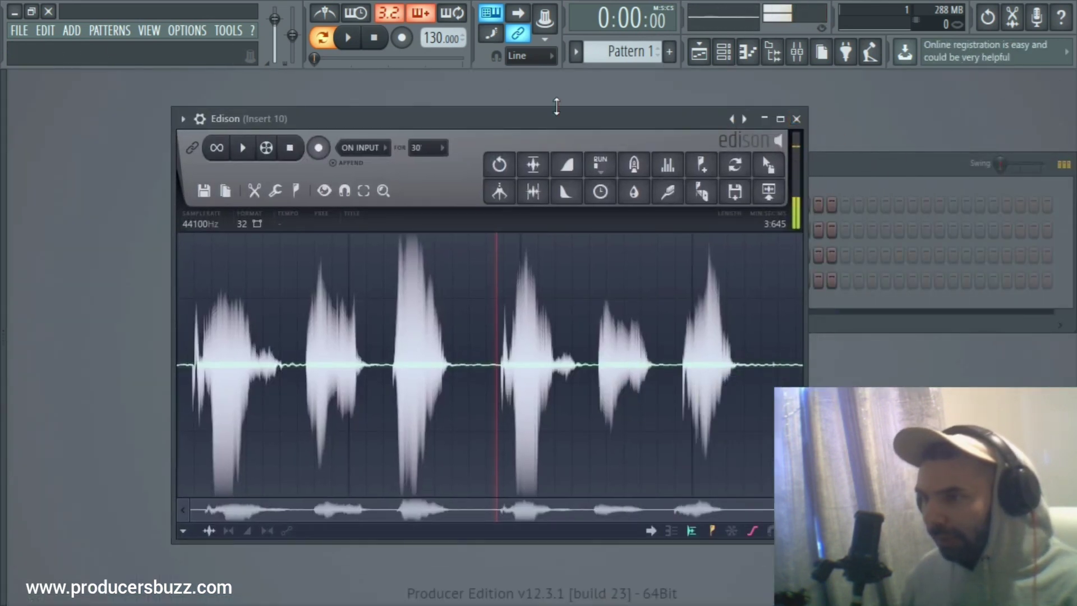
left_click_drag(556, 107, 708, 116)
left_click(701, 54)
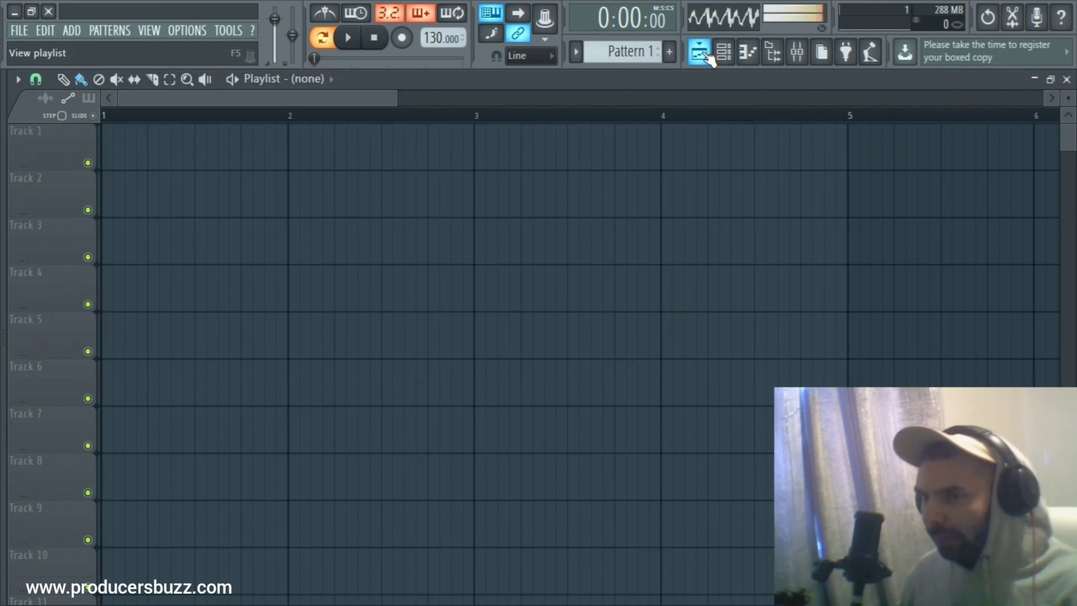
left_click(724, 51)
left_click(723, 51)
left_click(796, 52)
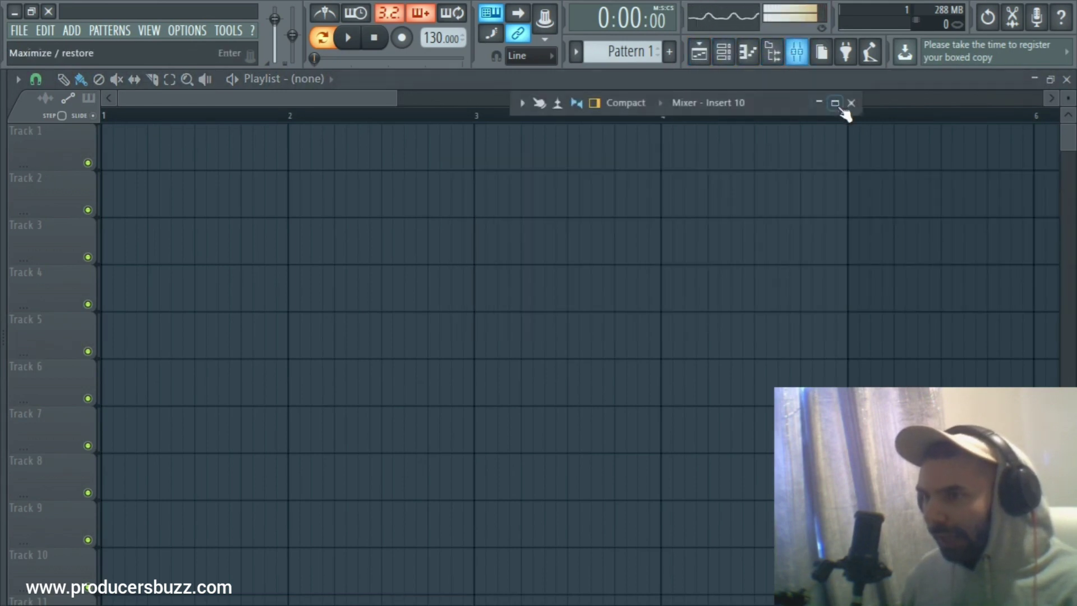
left_click(835, 103)
left_click(967, 131)
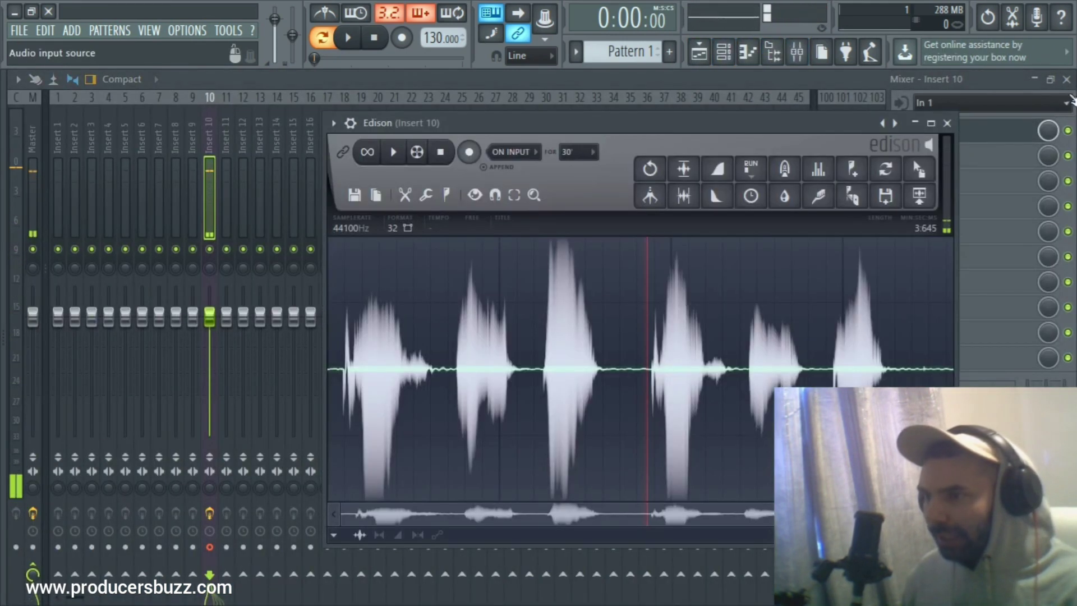
left_click(1066, 79)
left_click_drag(810, 115, 858, 148)
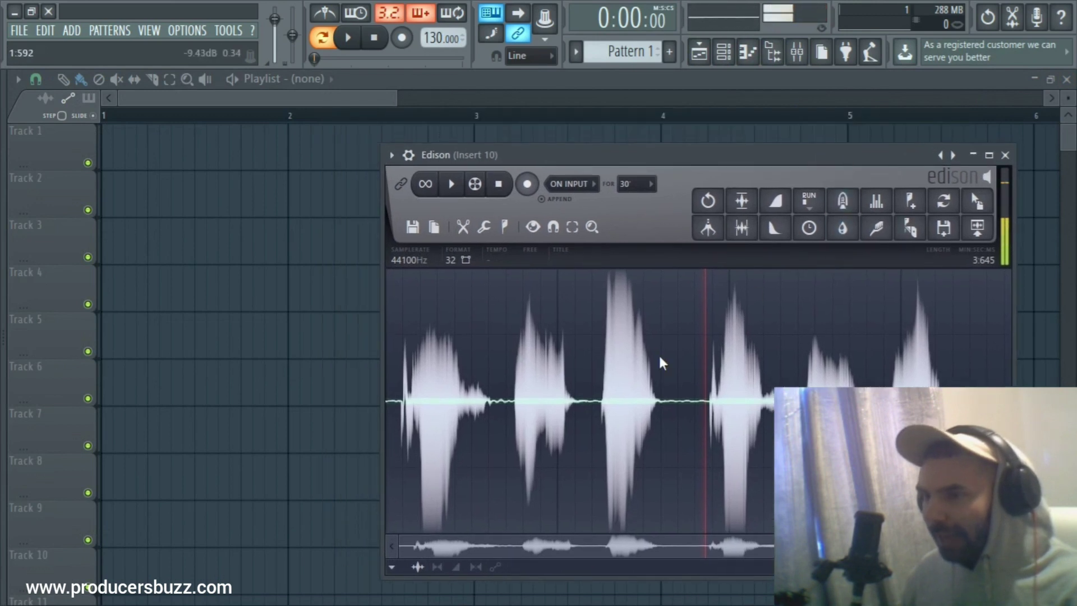
- Select the first vocal phrase from 0:097 to 1:587 in Edison and place it on playlist Track 1 at bar 1
left_click_drag(658, 397, 477, 404)
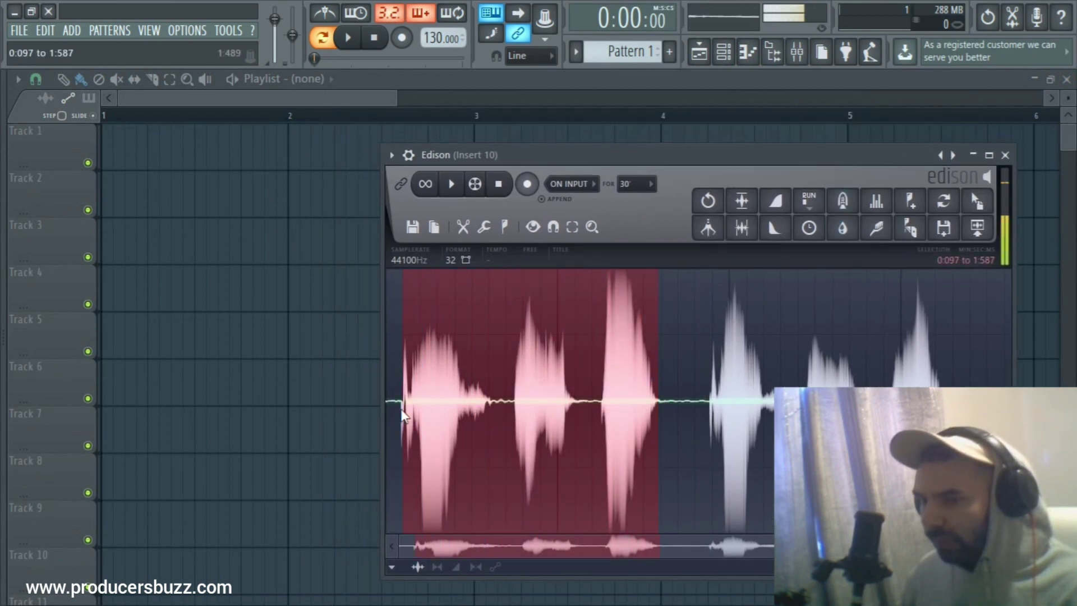
left_click_drag(975, 202, 160, 150)
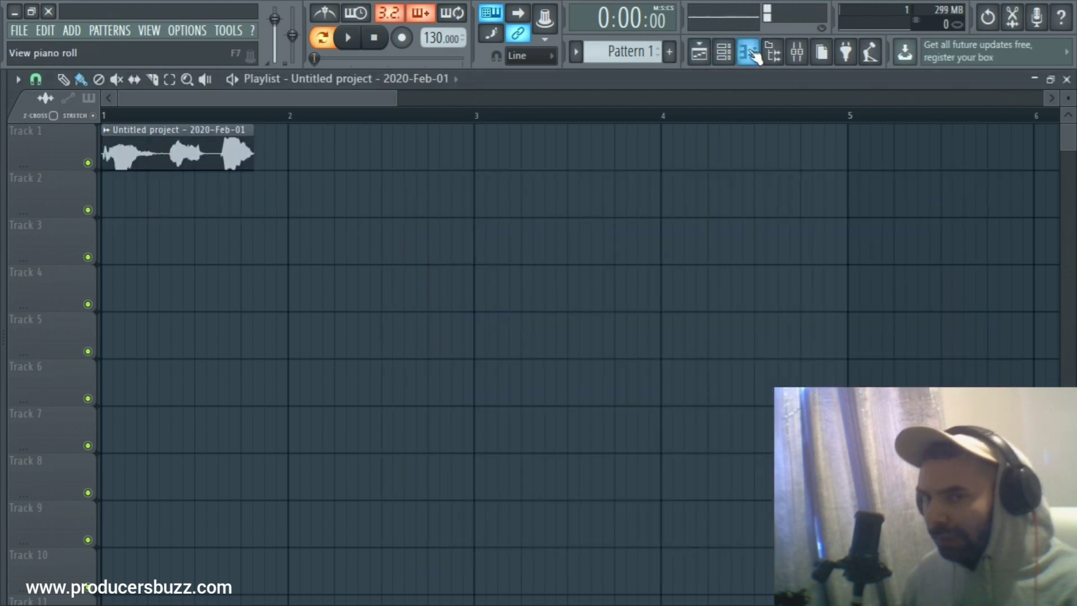
- Shrink the playlist window to uncover Edison and select the second vocal phrase from 1:842 to 3:263
left_click(1049, 79)
left_click_drag(847, 124, 847, 103)
left_click_drag(960, 306, 921, 362)
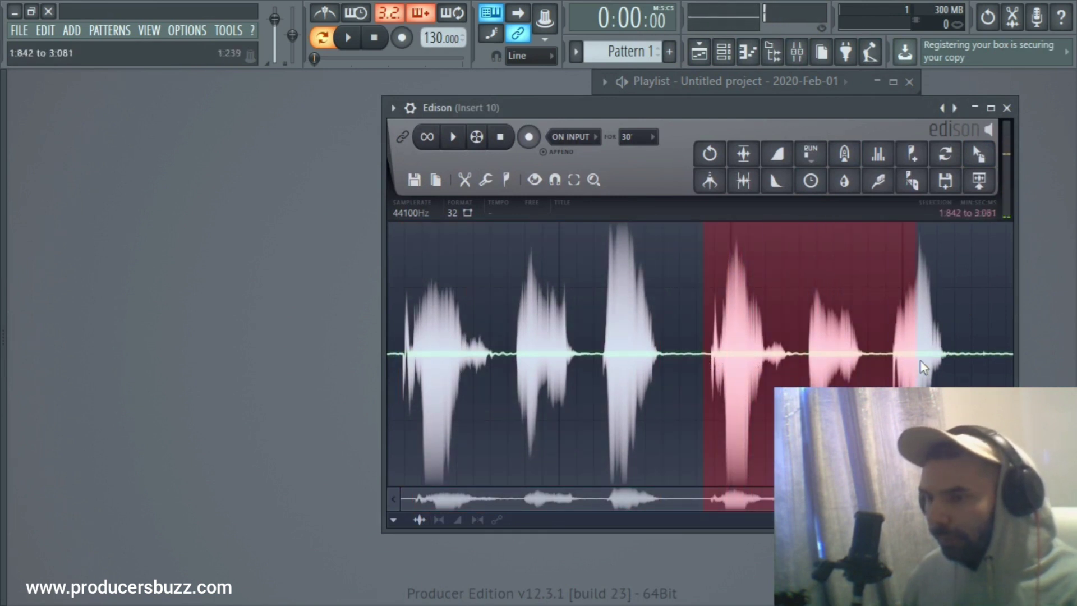
- Lay the playlist window out below Edison's controls and place the selected second phrase on Track 2 at bar 1
left_click(699, 53)
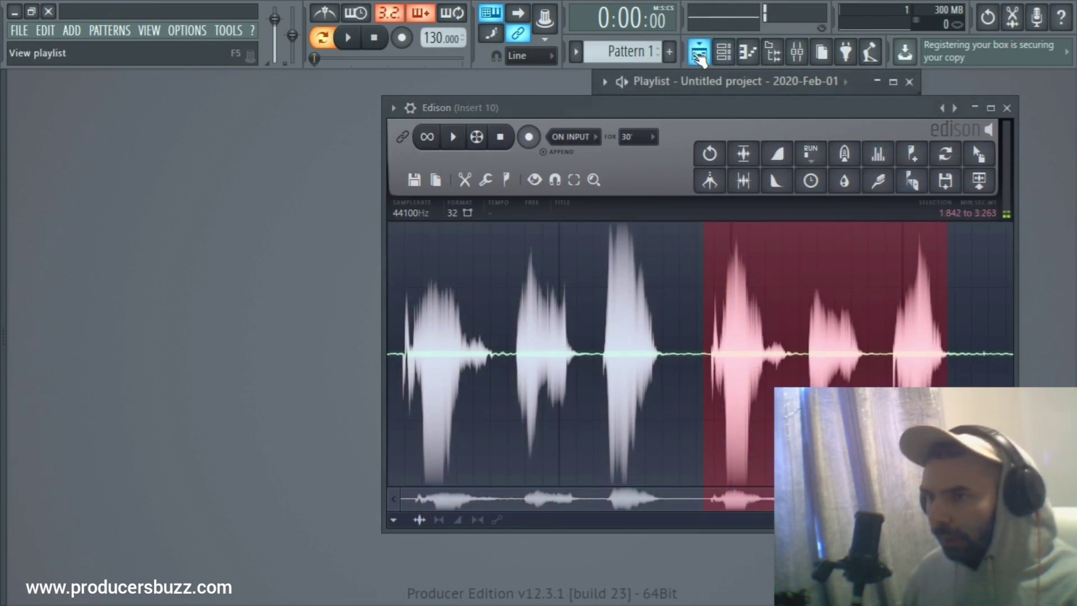
left_click(776, 86)
left_click(893, 82)
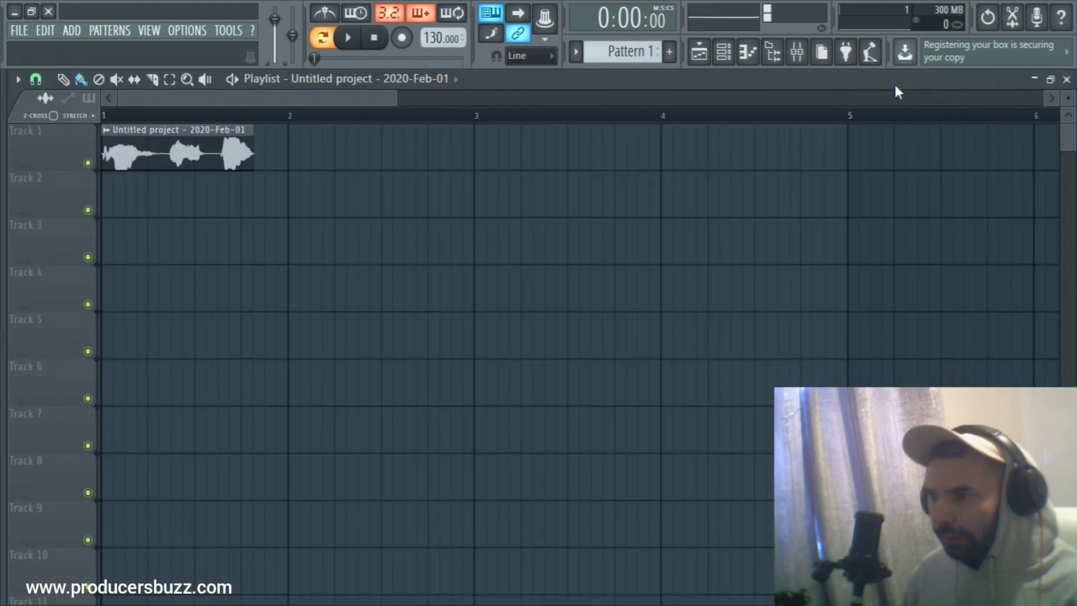
left_click(1050, 79)
left_click(797, 82)
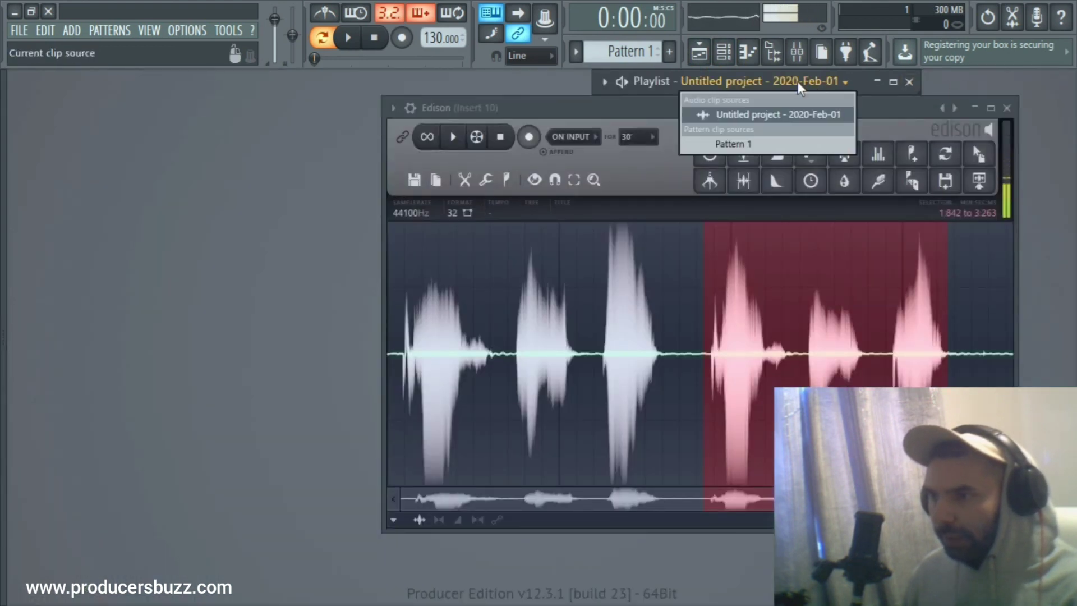
left_click_drag(860, 79, 337, 83)
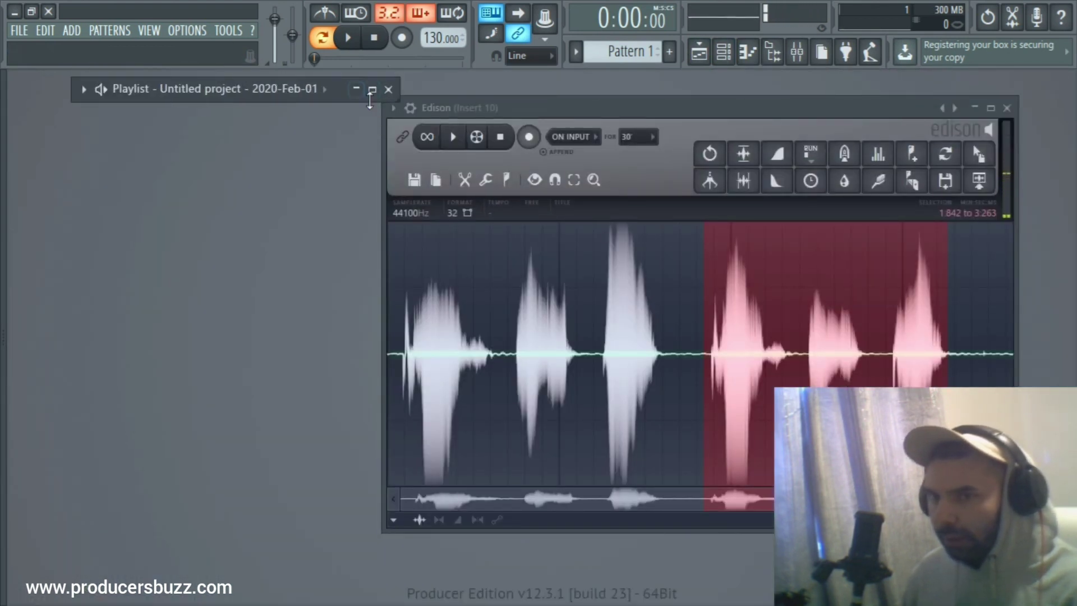
left_click(370, 82)
double_click(941, 85)
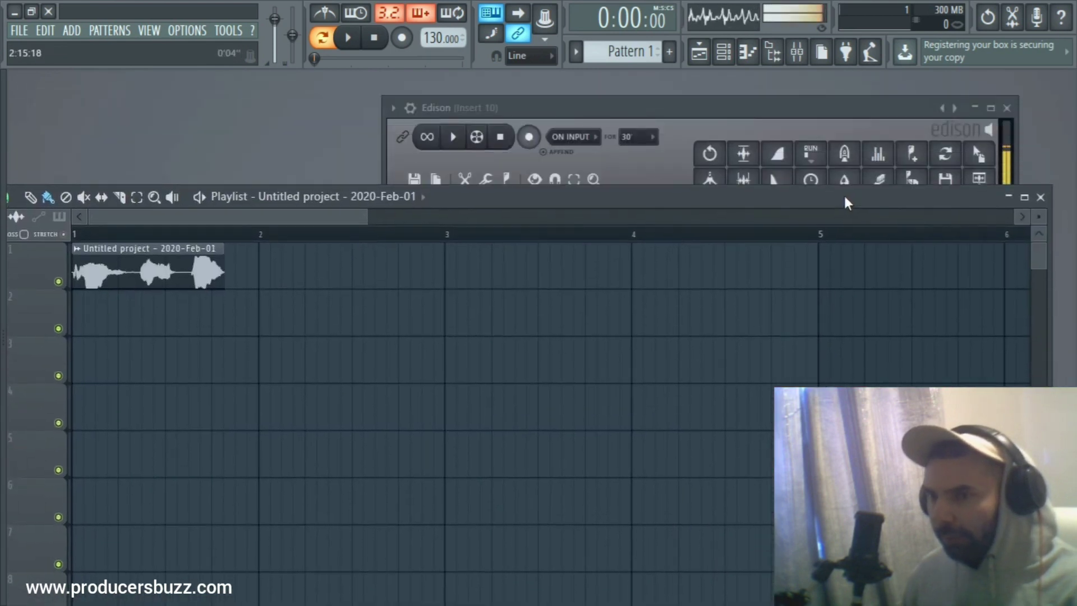
left_click(870, 106)
left_click_drag(945, 179, 129, 353)
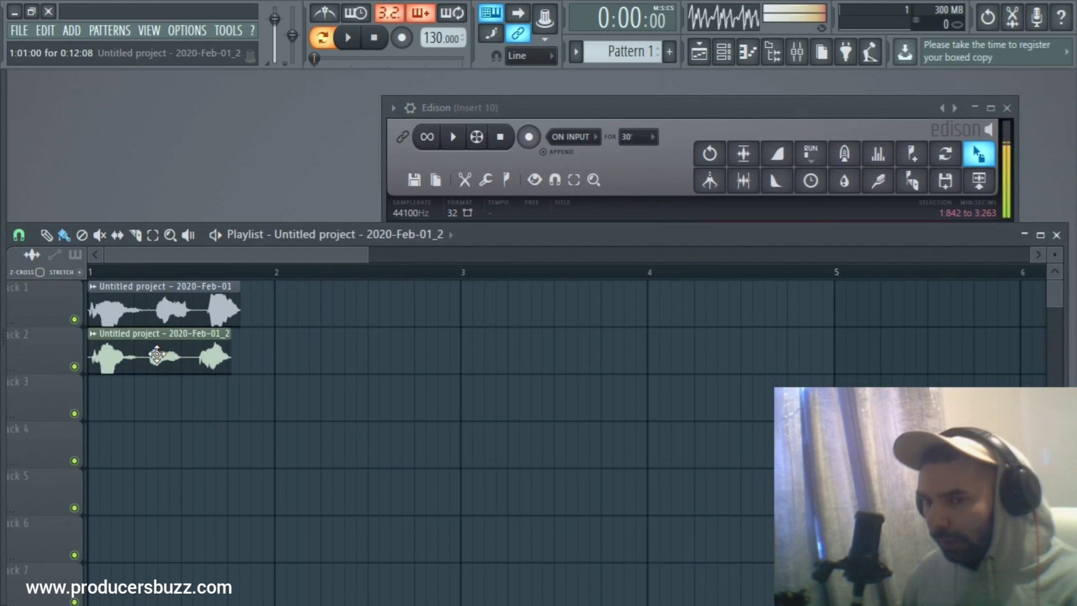
- Close Edison, maximize the playlist and zoom in on the two vocal clips
left_click(813, 110)
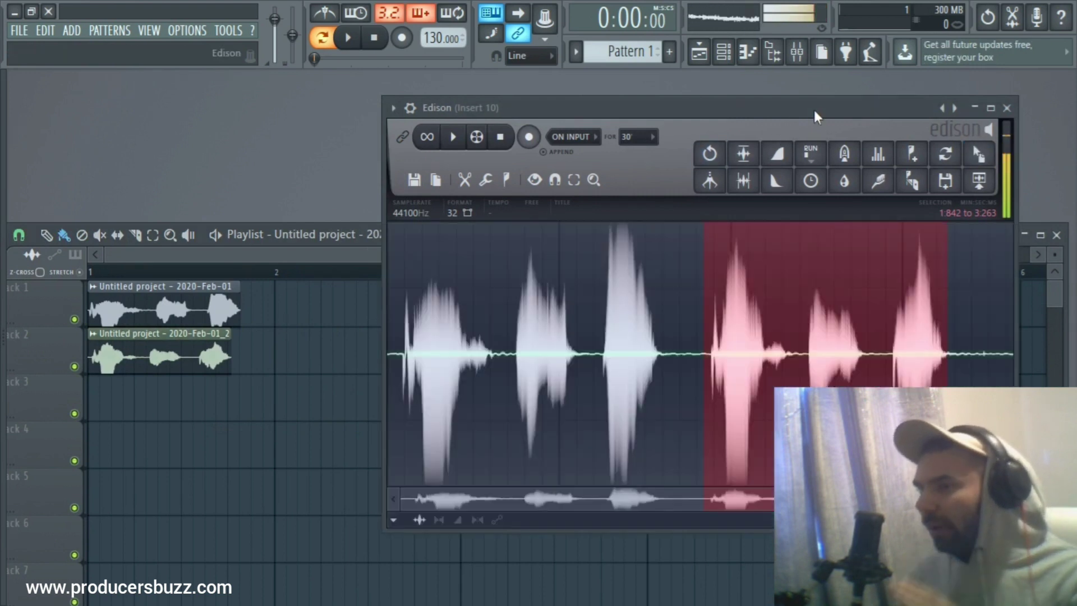
left_click(1007, 108)
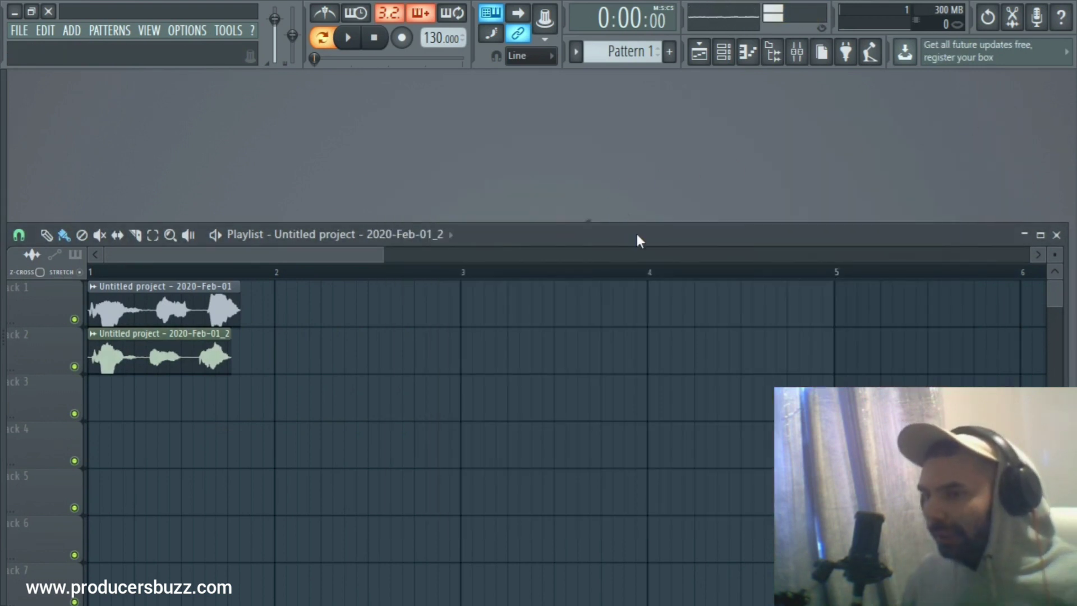
double_click(533, 234)
left_click_drag(403, 100, 218, 100)
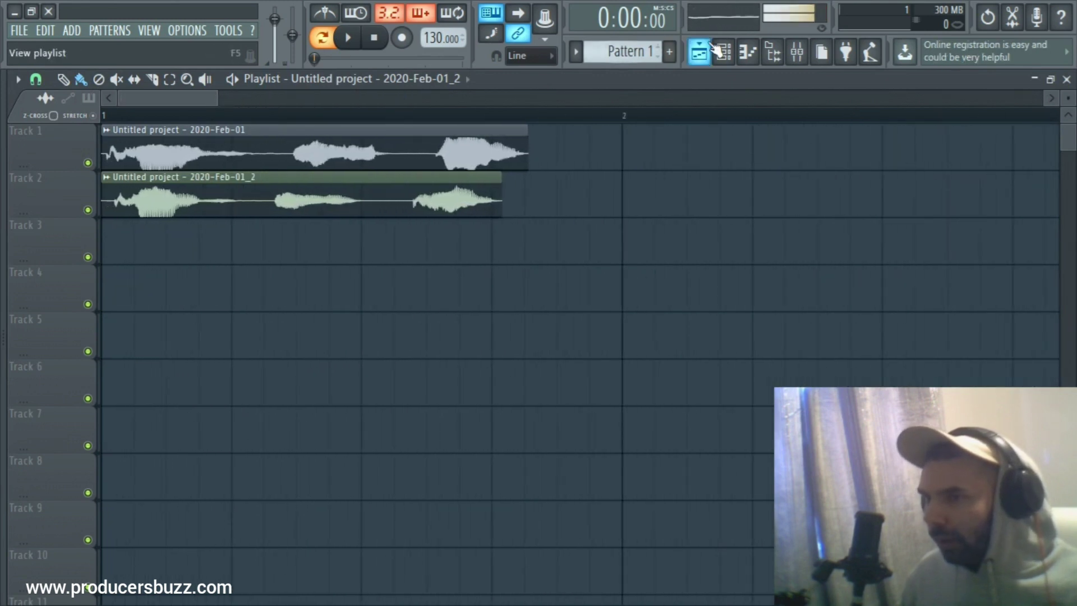
- Show all channels in the channel rack to check the channels of the two vocal clips
left_click(724, 52)
left_click(578, 165)
left_click(556, 180)
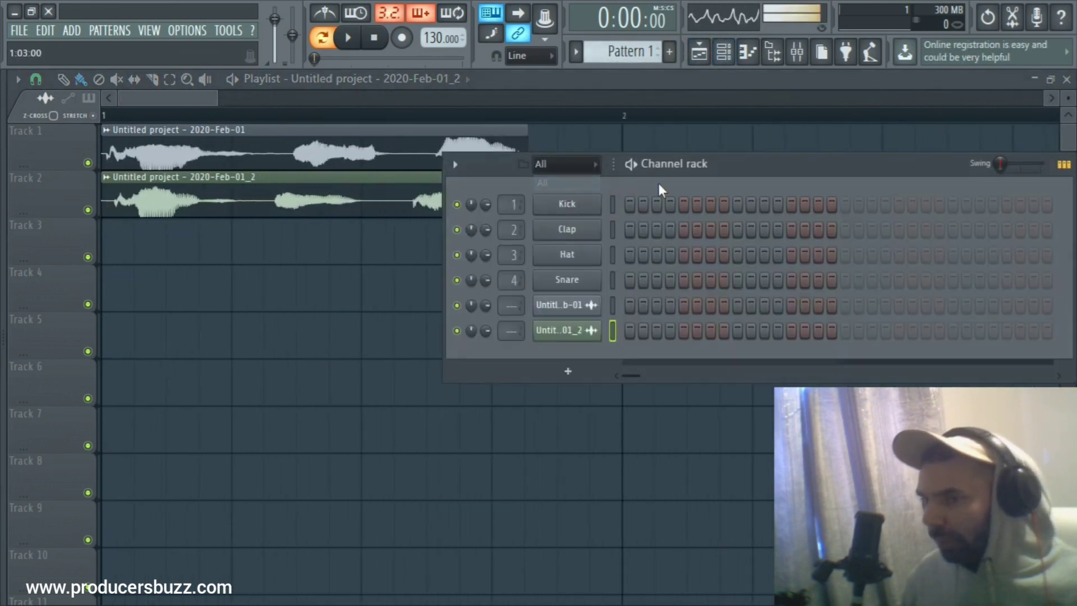
left_click_drag(587, 331, 368, 212)
- Move the second vocal clip on Track 2 to the start of bar 2
left_click_drag(289, 198, 811, 198)
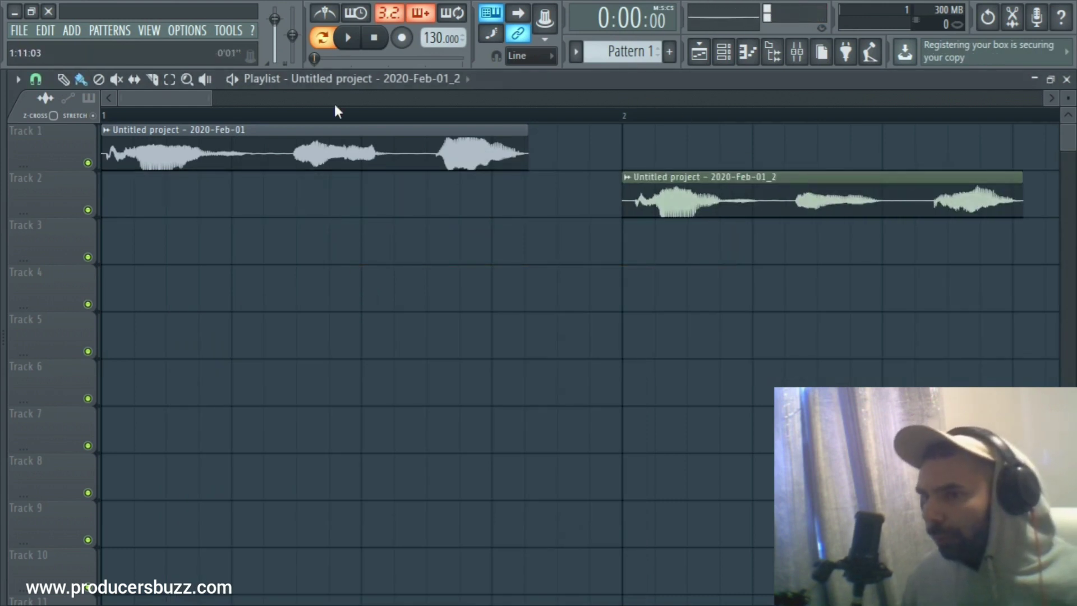
left_click_drag(213, 97, 328, 97)
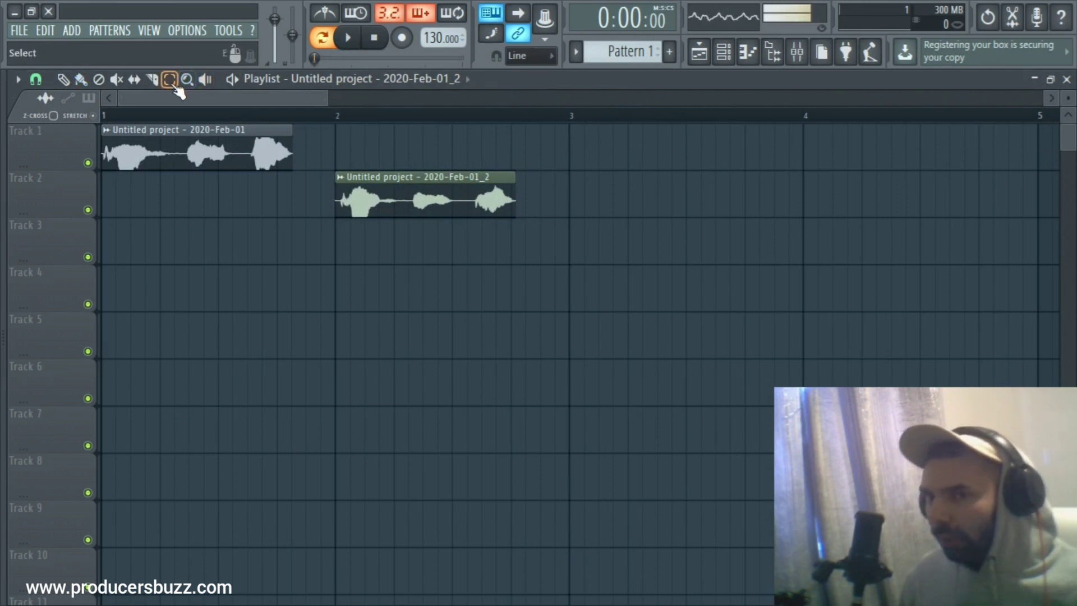
- Set the playlist time selection from bar 1 to bar 4 and play back the vocal clips
left_click_drag(124, 116, 804, 127)
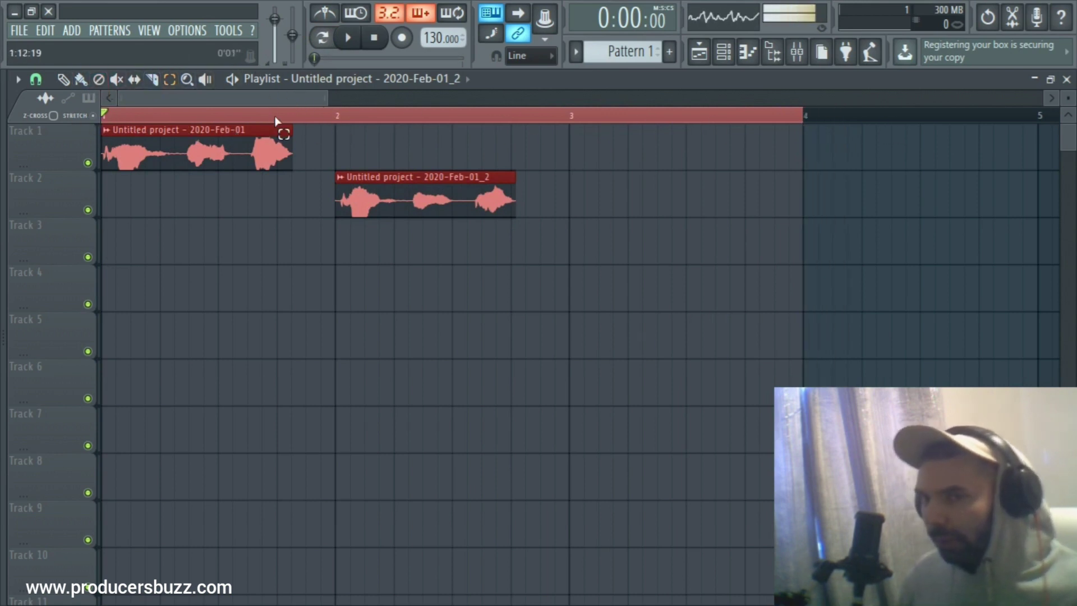
left_click(348, 45)
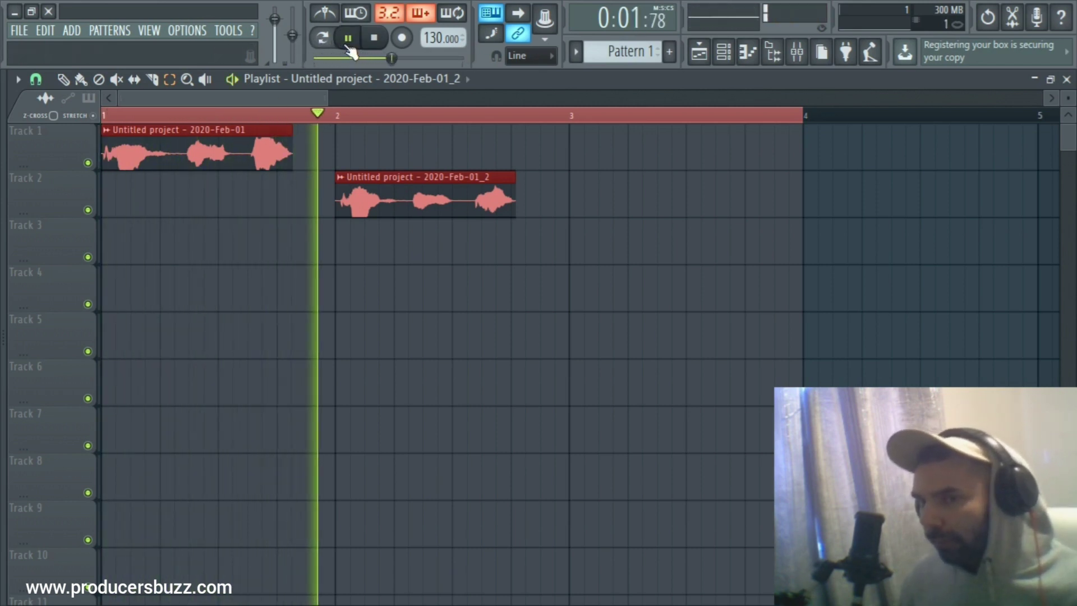
left_click(373, 39)
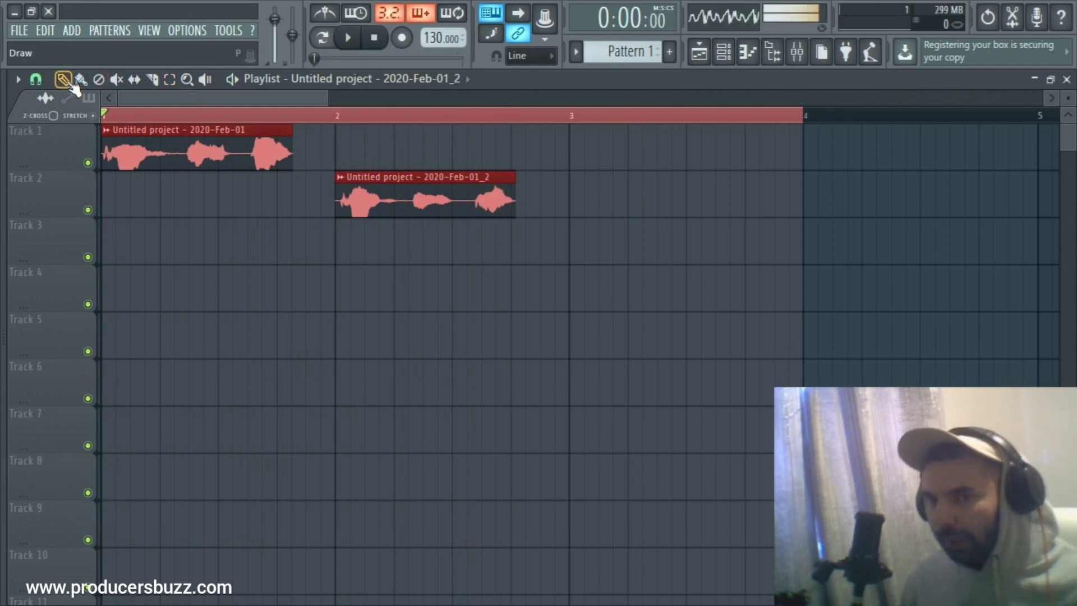
- Open the Track 1 clip's audio in Edison and delete the opening silence from 0:000 to 0:014
double_click(184, 150)
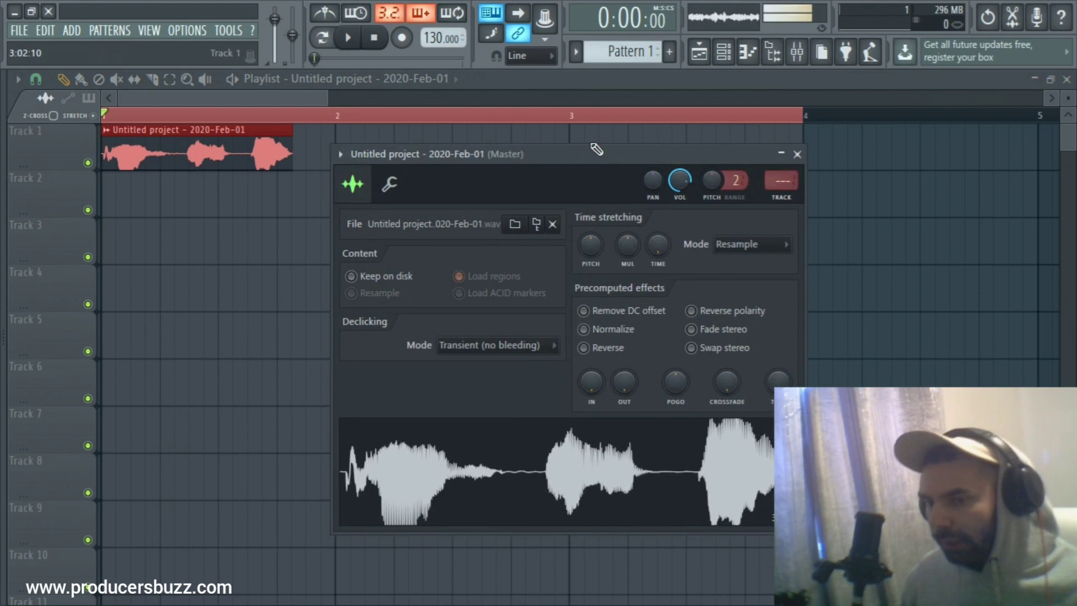
left_click_drag(586, 156, 571, 120)
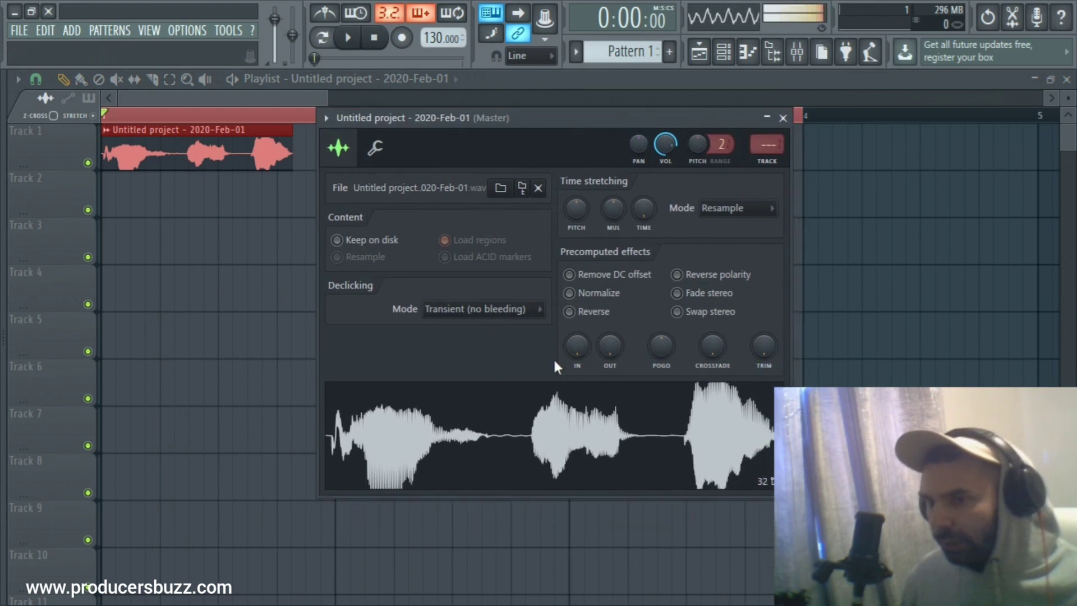
right_click(514, 425)
left_click(583, 458)
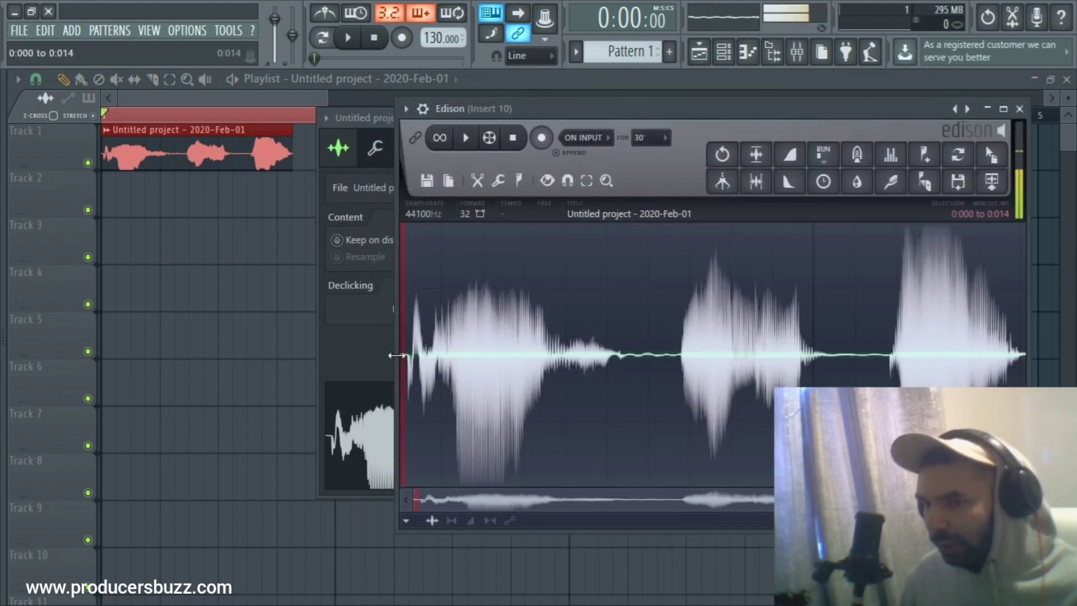
key("Delete")
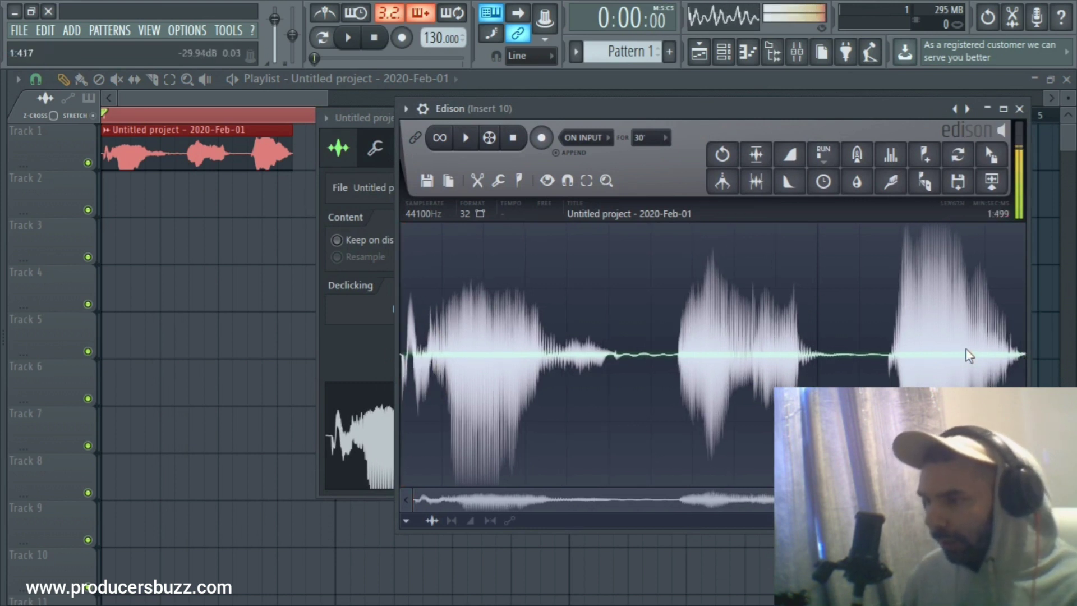
- Replace the Track 1 clip's sample with the trimmed audio from Edison and close its channel settings
left_click_drag(991, 155, 781, 392)
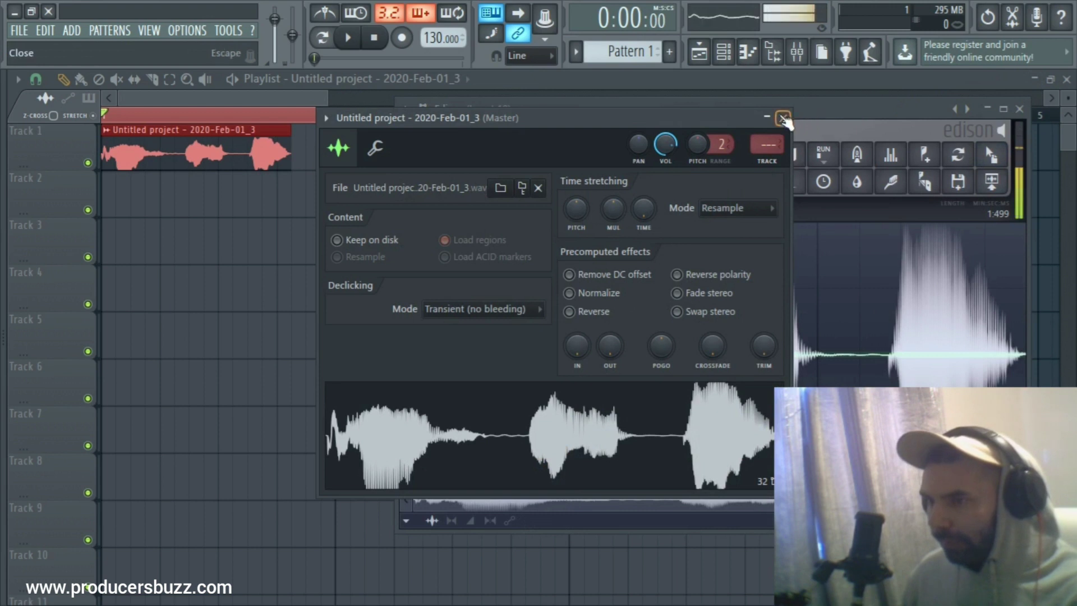
left_click(783, 119)
- Open the Track 2 clip's audio in Edison and trim the silence at its start and end
left_click(411, 200)
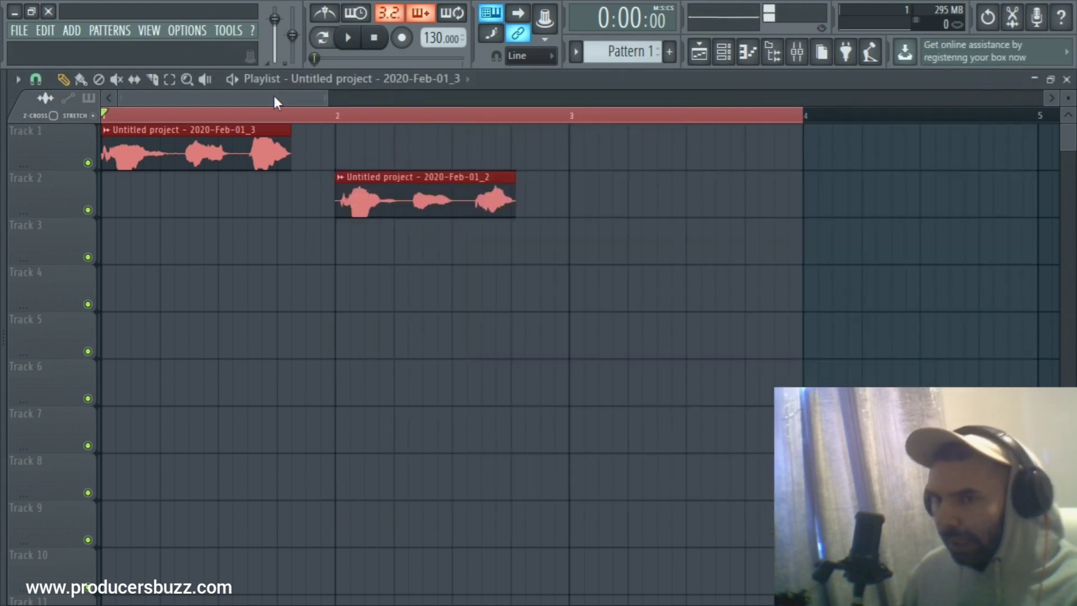
double_click(430, 193)
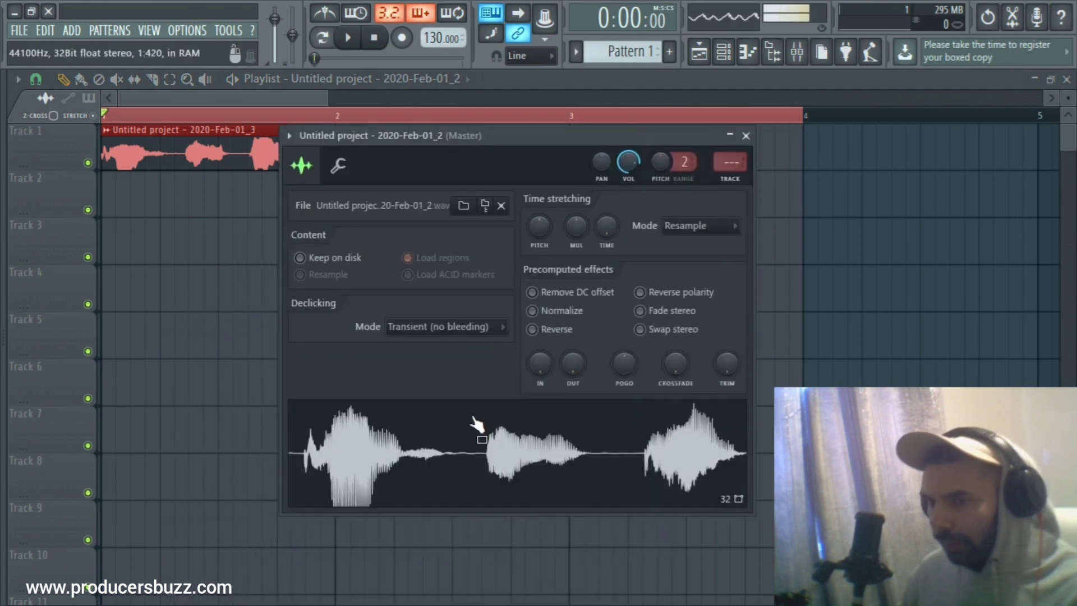
right_click(468, 424)
left_click(522, 462)
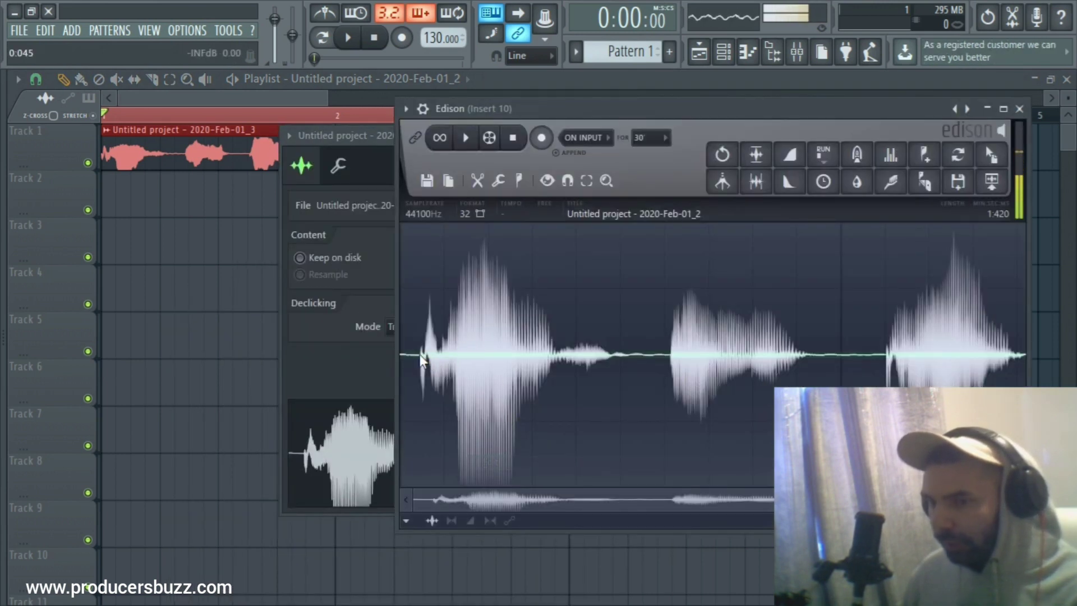
key("Delete")
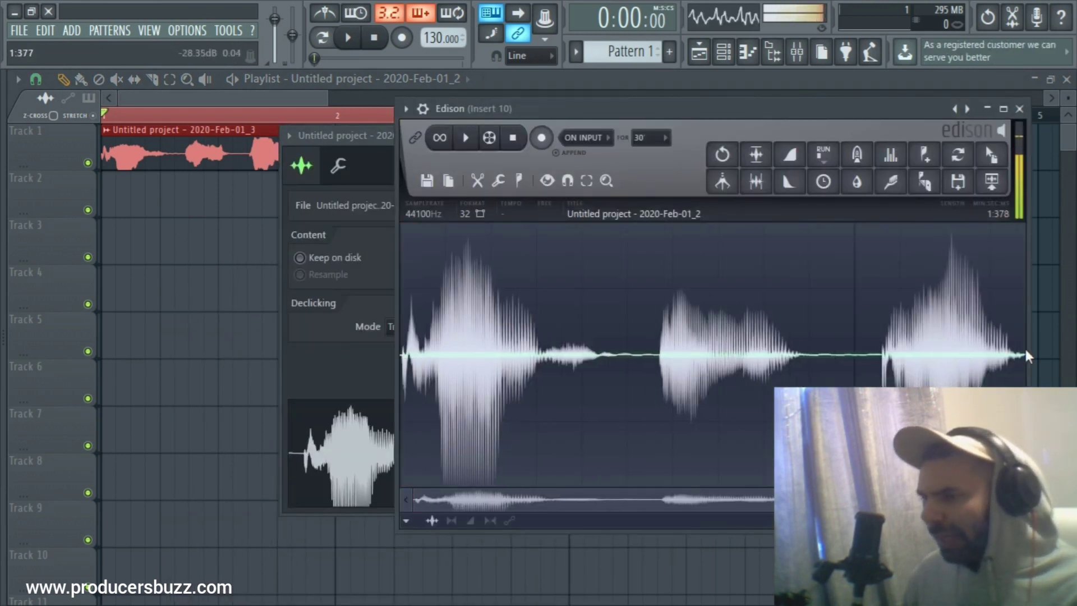
- Replace the Track 2 clip's sample with the trimmed audio from Edison and play back both clips in the playlist
mouse_move(991, 155)
left_mouse_down()
mouse_move(843, 159)
mouse_move(593, 396)
mouse_move(589, 437)
left_mouse_up()
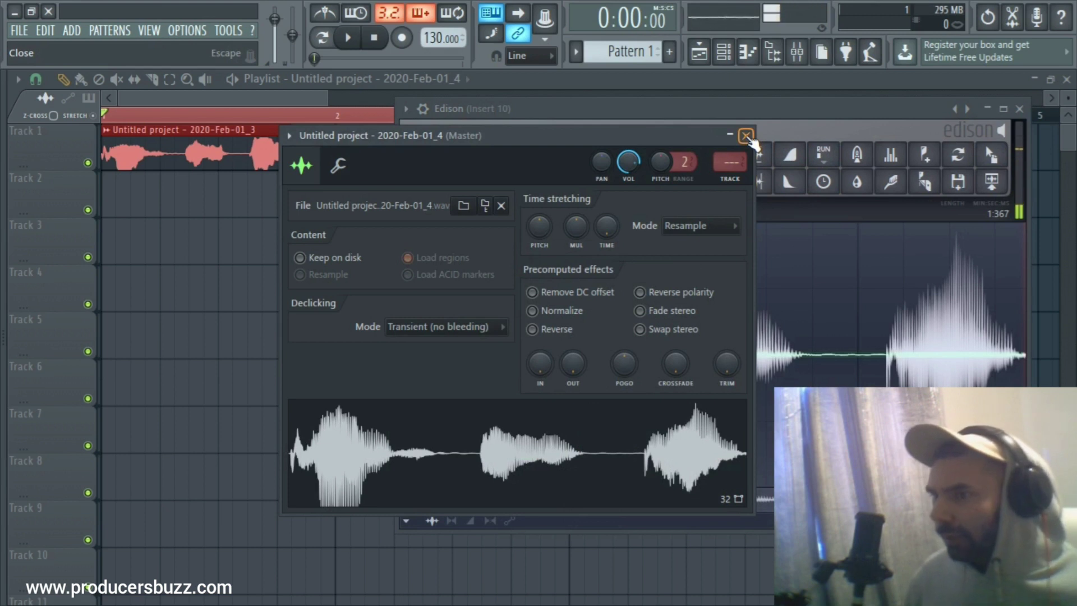
left_click(747, 136)
key("Escape")
key("space")
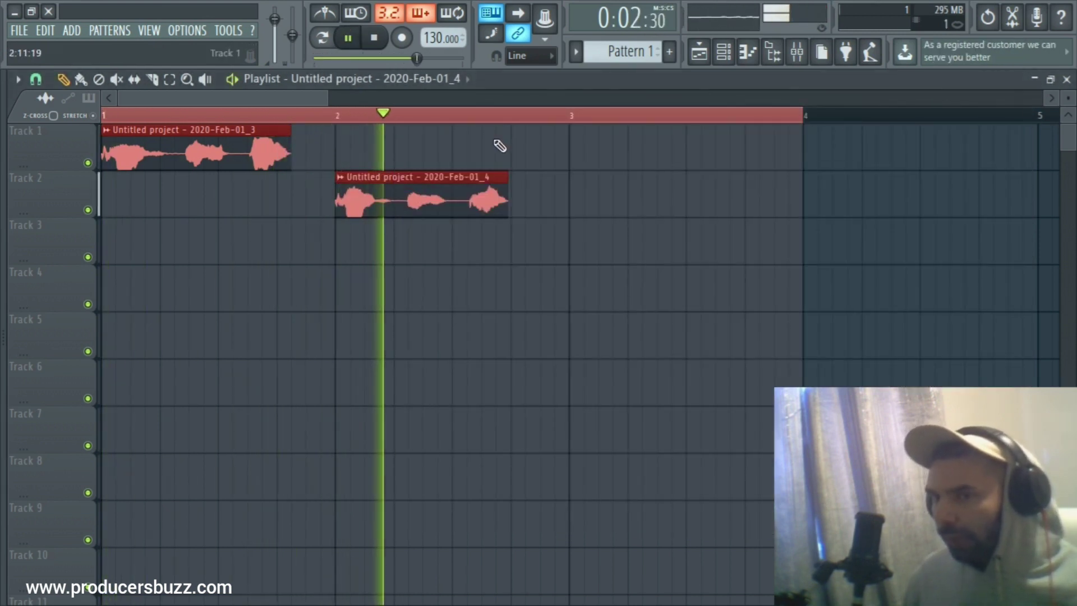
key("space")
- Try routing the Track 1 clip to mixer track 1, and view the Track 2 clip's channel settings
double_click(250, 140)
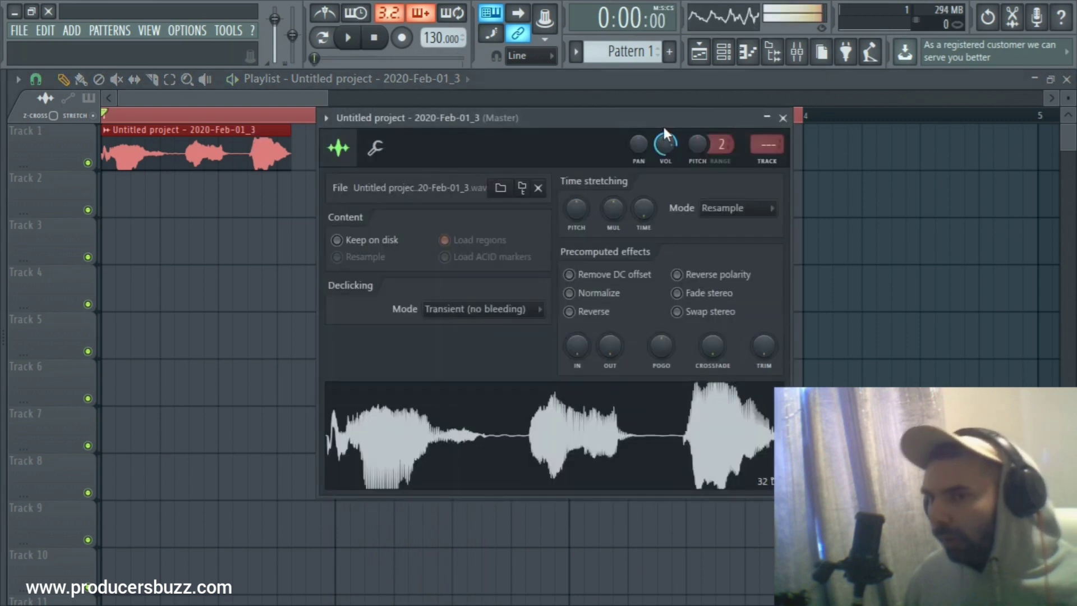
scroll(767, 144, "up", 1)
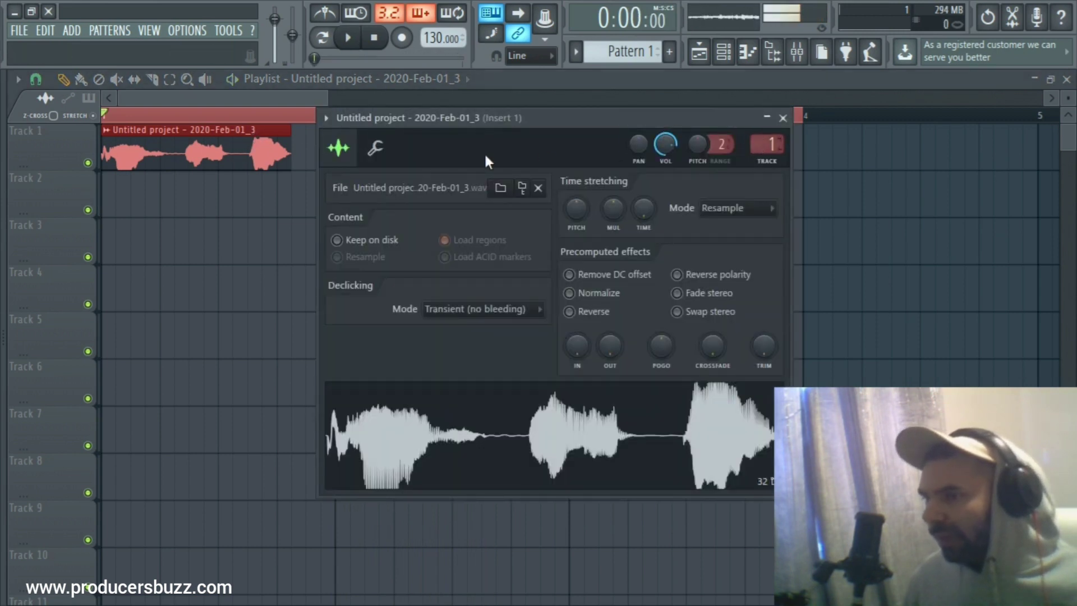
scroll(774, 141, "down", 1)
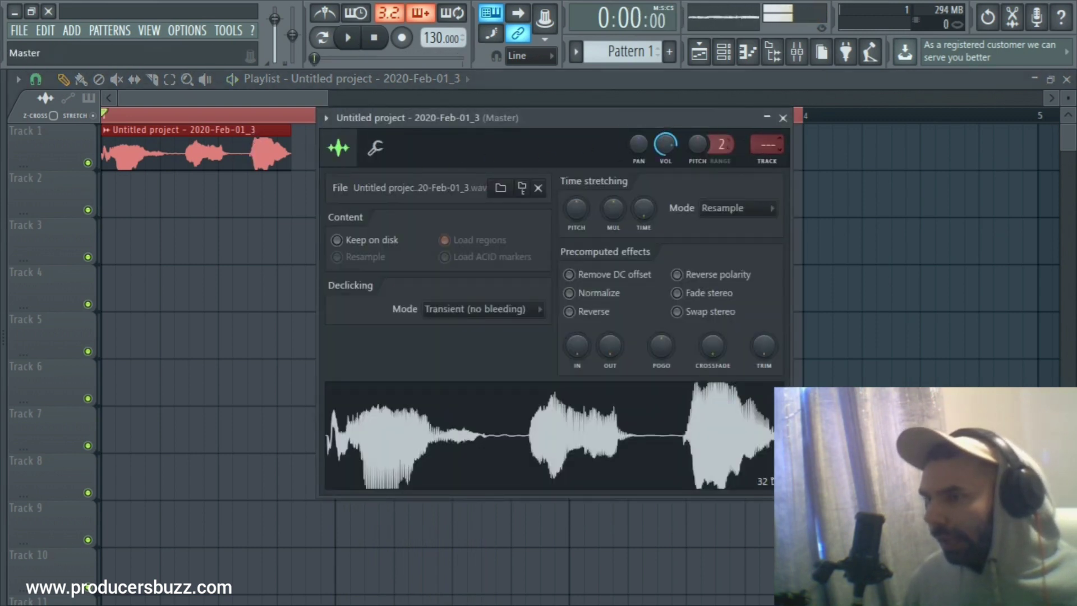
left_click(783, 118)
double_click(461, 192)
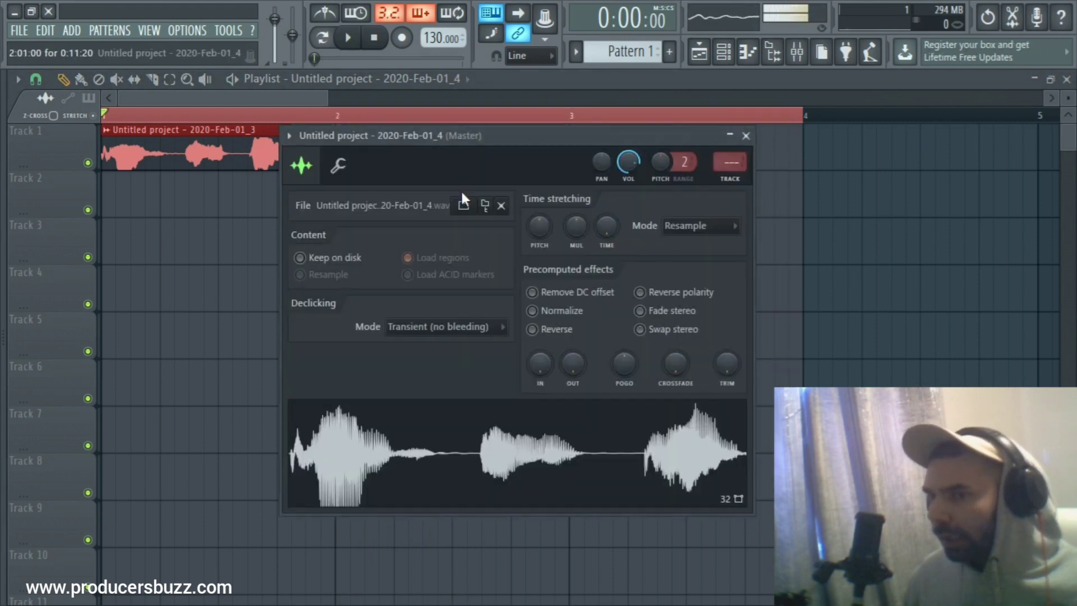
left_click(747, 136)
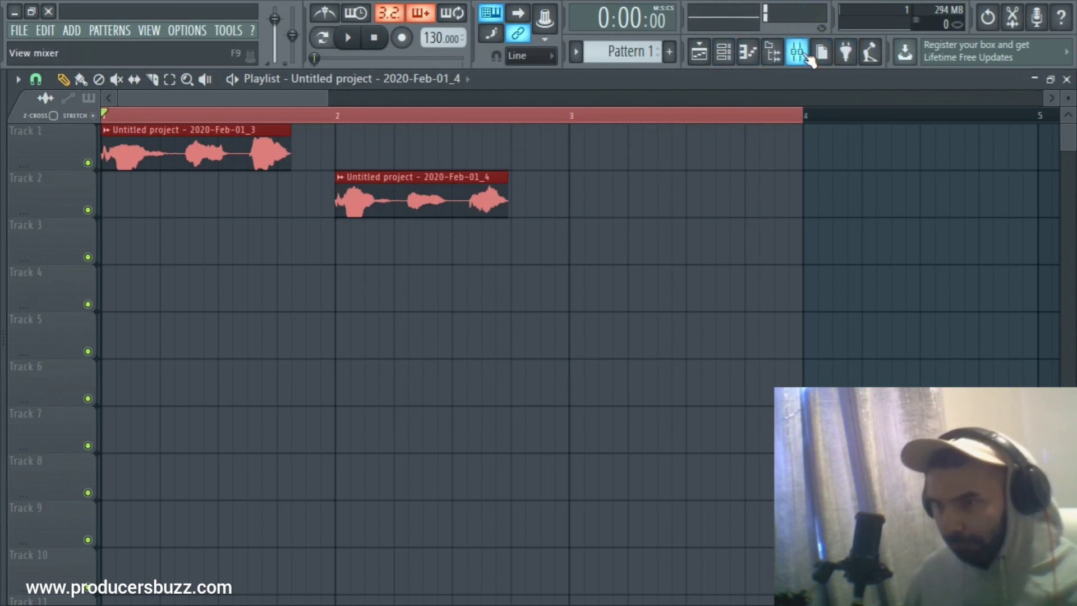
- Open the mixer and play back the playlist clips to check the signal on Insert 1
left_click(809, 57)
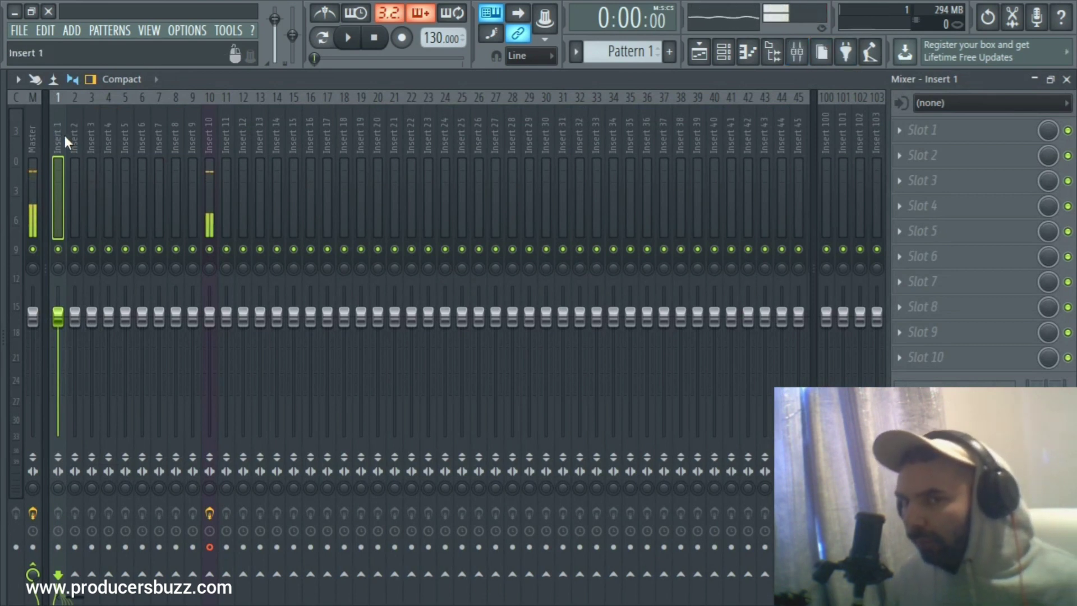
key("space")
key("space")
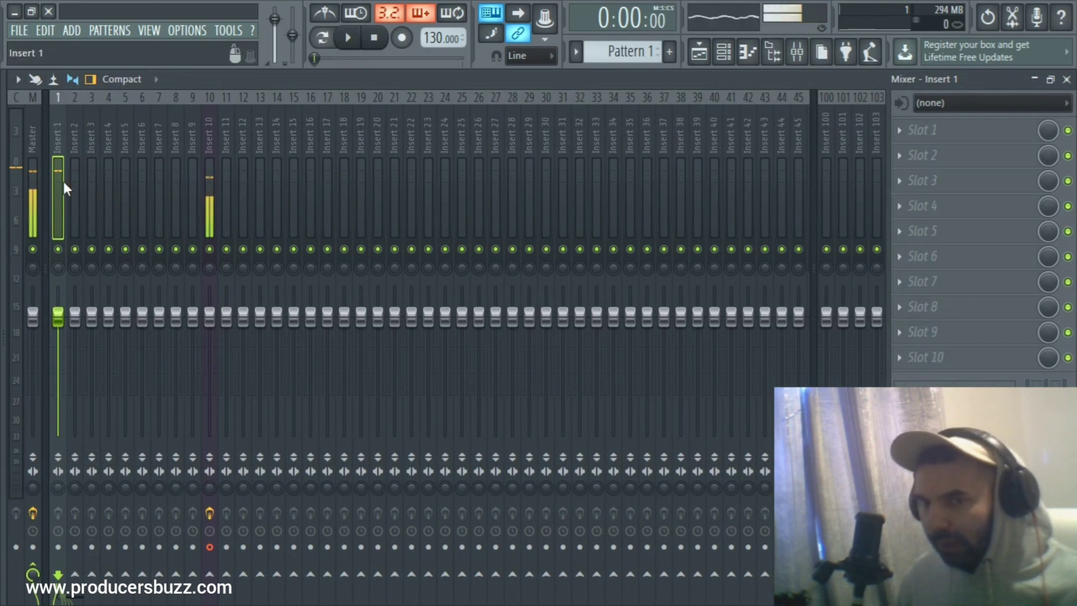
key("space")
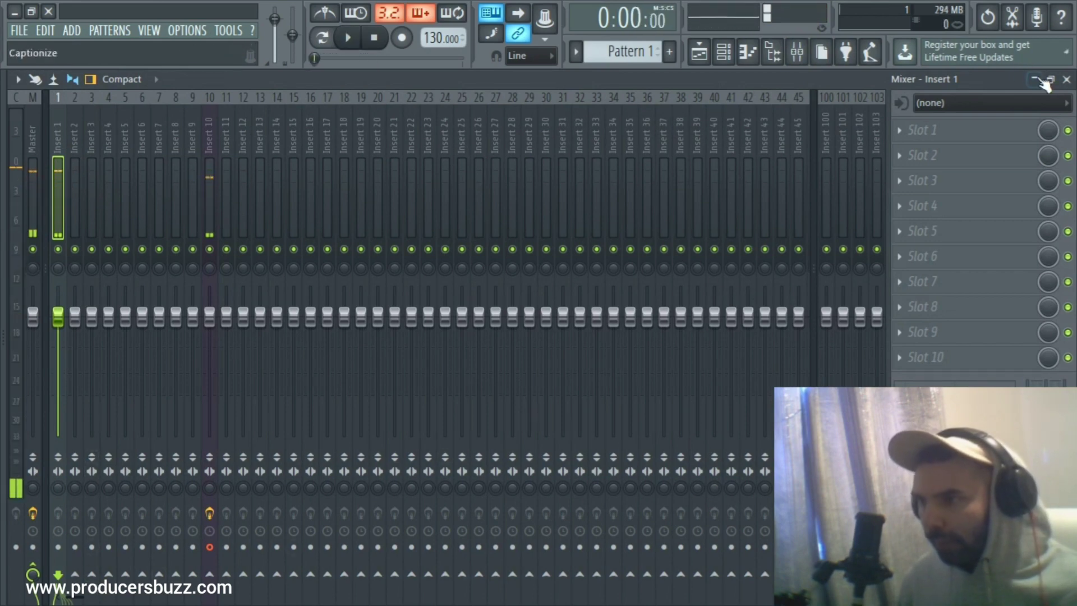
- Shrink the mixer to a smaller floating window, place it clear of both playlist clips, and play the clips
left_click(1049, 79)
left_click_drag(769, 104, 677, 140)
key("space")
key("space")
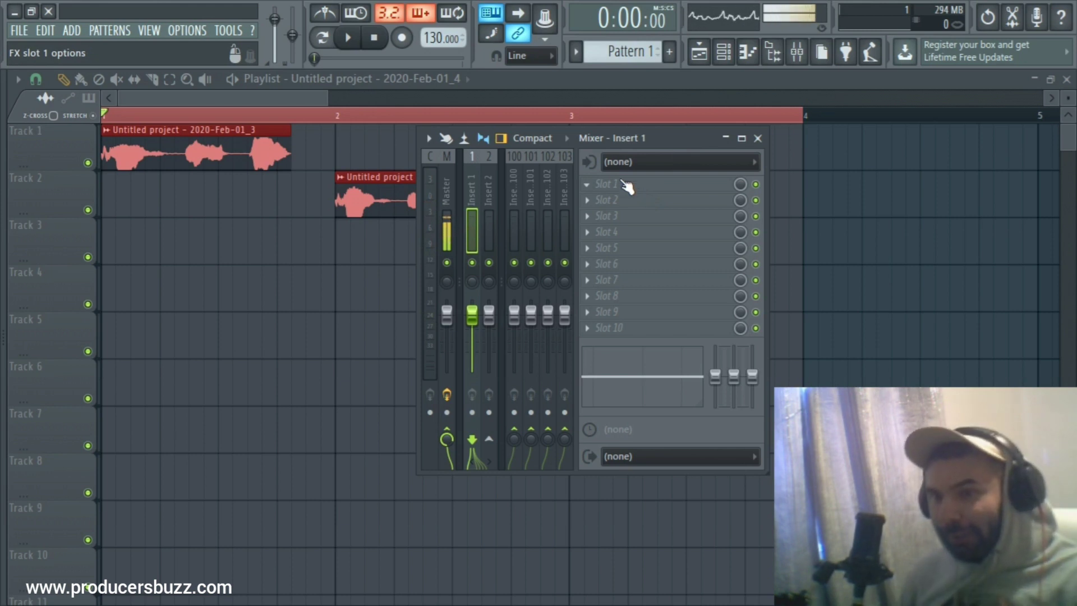
left_click_drag(666, 138, 818, 136)
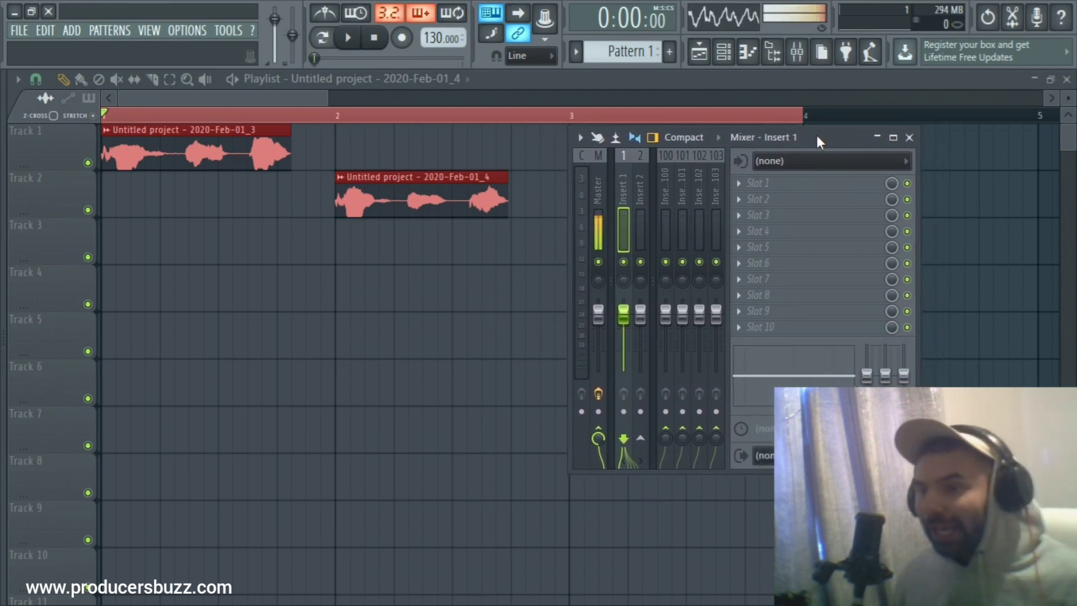
- Load Fruity Multiband Compressor with the Vocal preset into slot 1 of Insert 1 and move its window below the clips
left_click(770, 184)
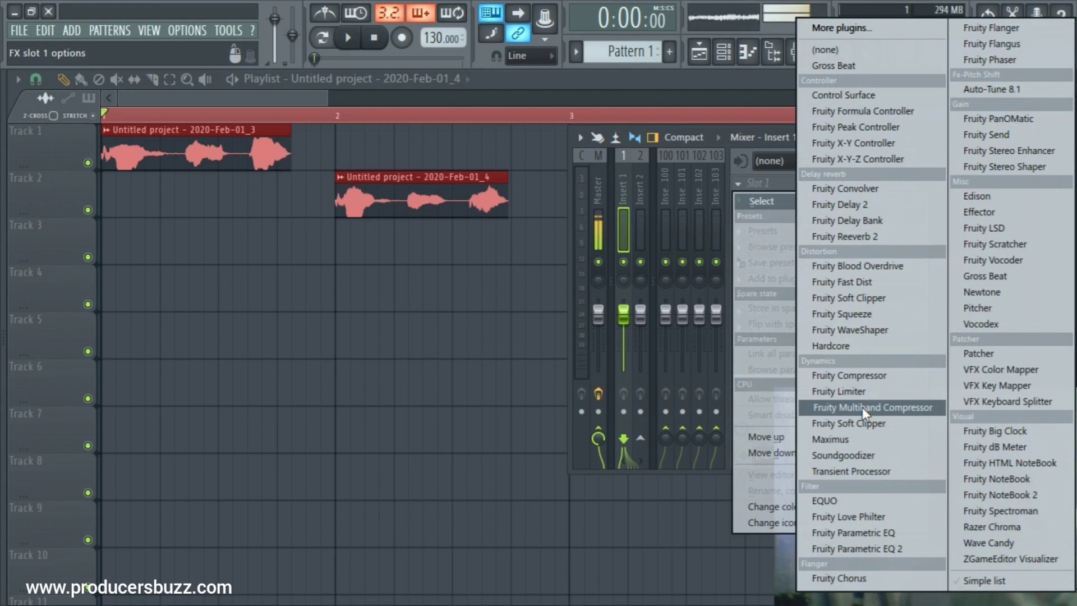
left_click(862, 407)
left_click(770, 183)
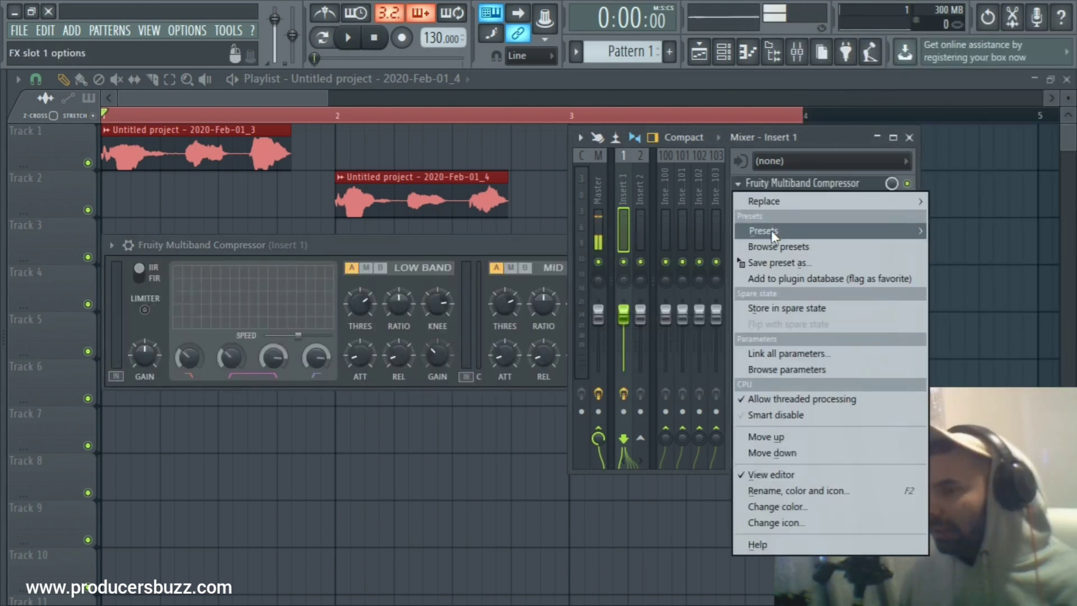
mouse_move(772, 230)
left_click(965, 494)
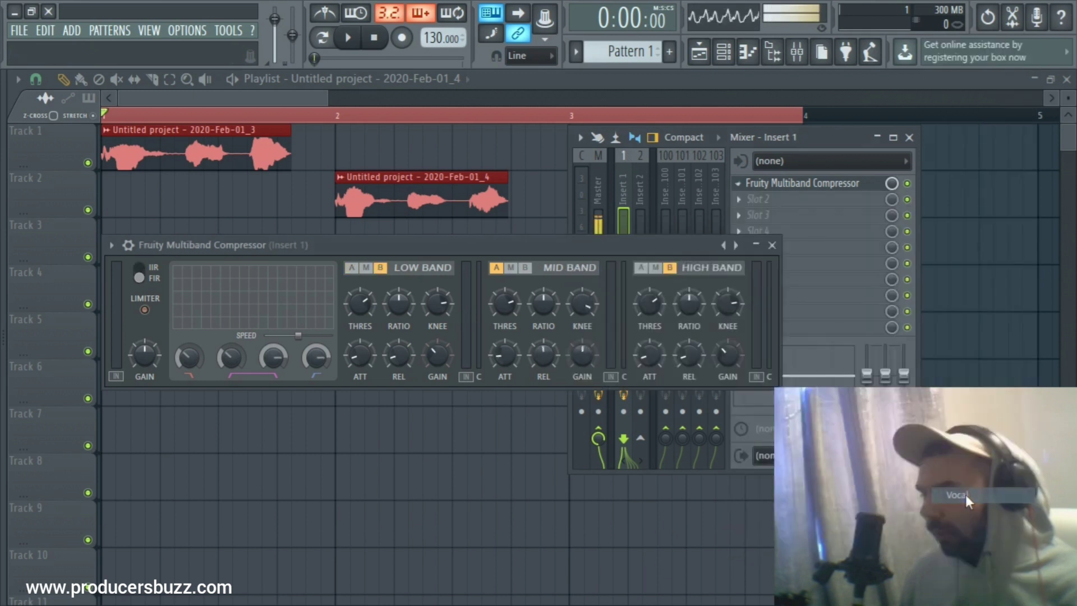
left_click_drag(658, 240, 658, 277)
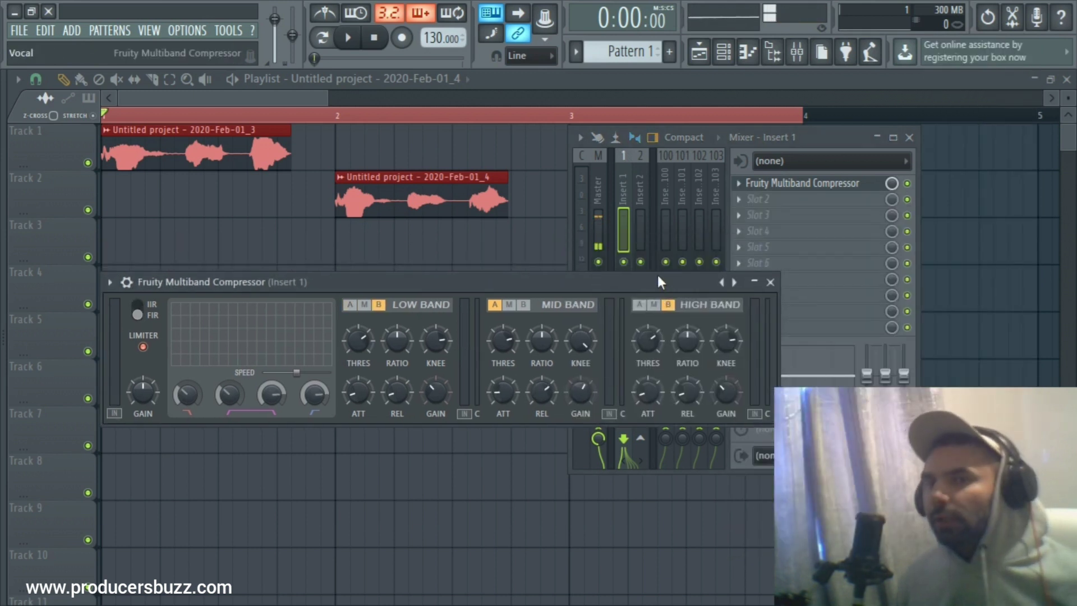
- Compare the vocal playback with the Fruity Multiband Compressor bypassed and enabled
left_click(906, 184)
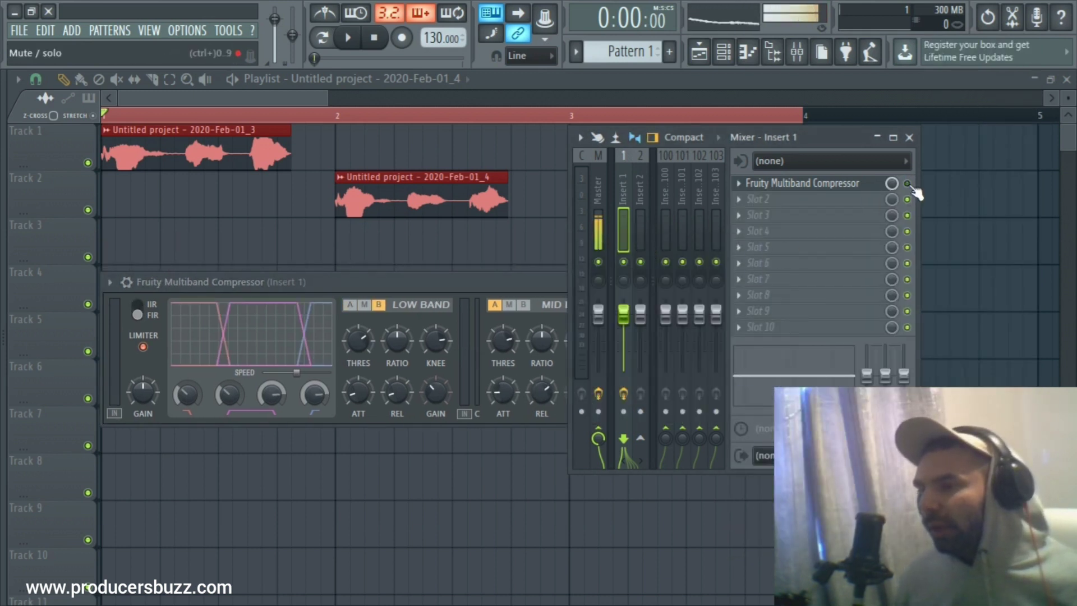
key("space")
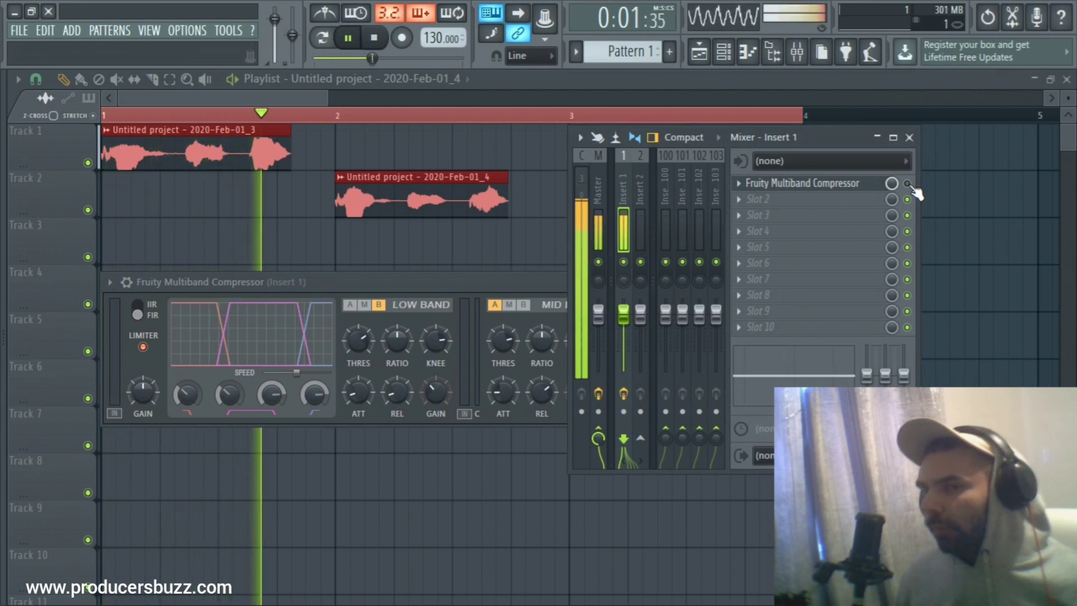
key("space")
key("space")
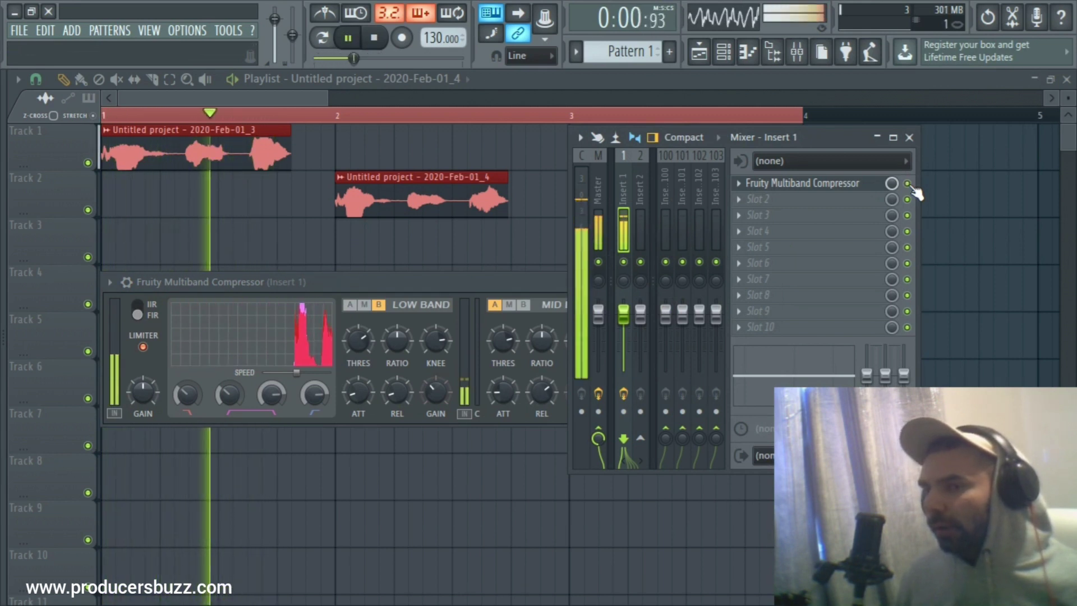
key("space")
- Load Fruity Parametric EQ 2 with the Vocal Presence preset into slot 2 of Insert 1 and play back the clips
left_click(762, 200)
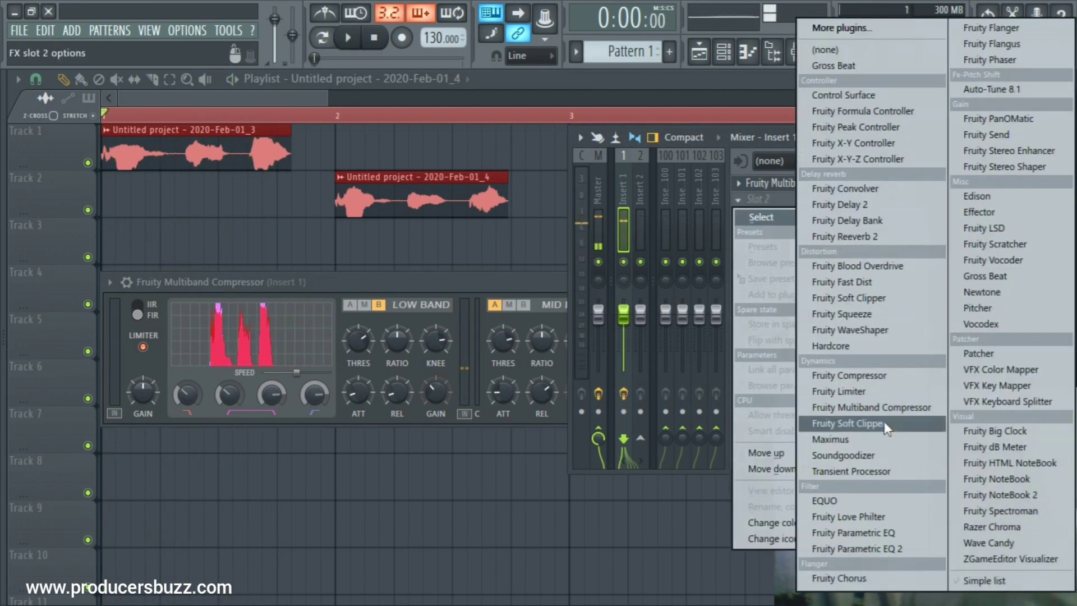
left_click(887, 547)
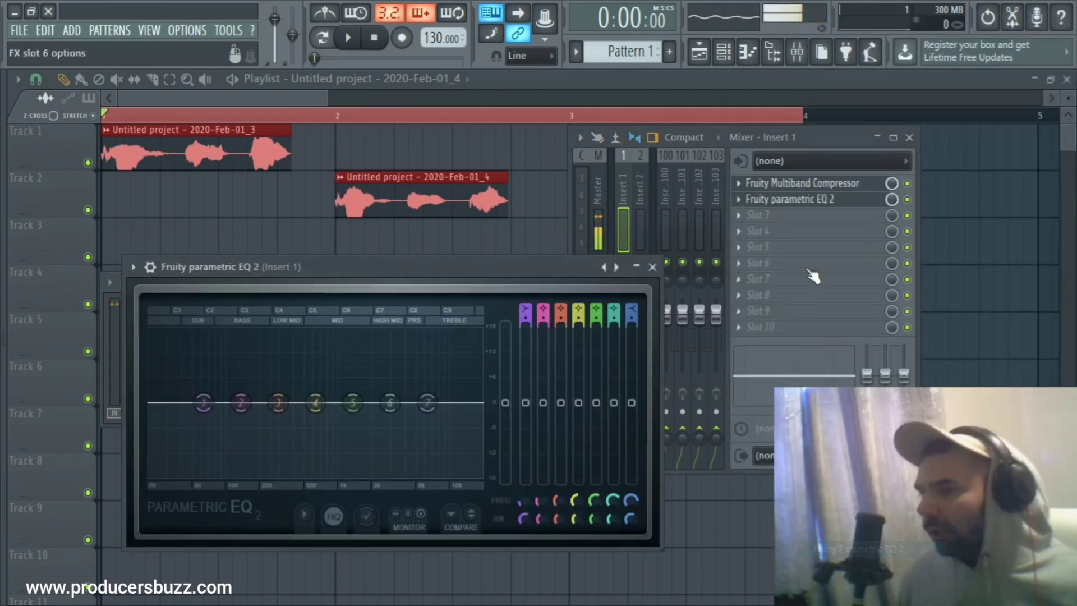
left_click(739, 200)
mouse_move(779, 247)
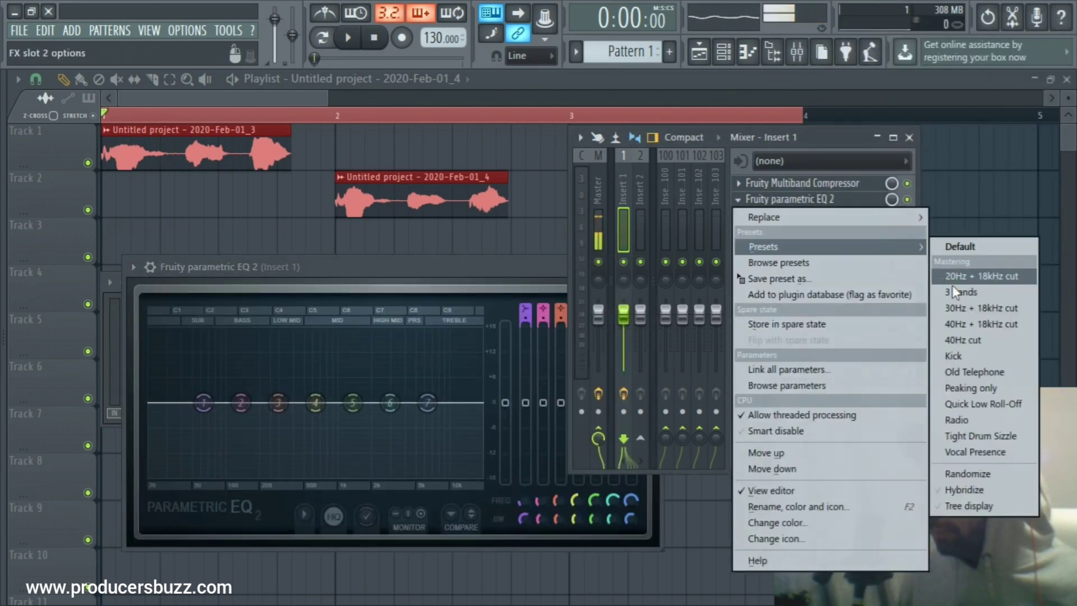
left_click(983, 450)
key("space")
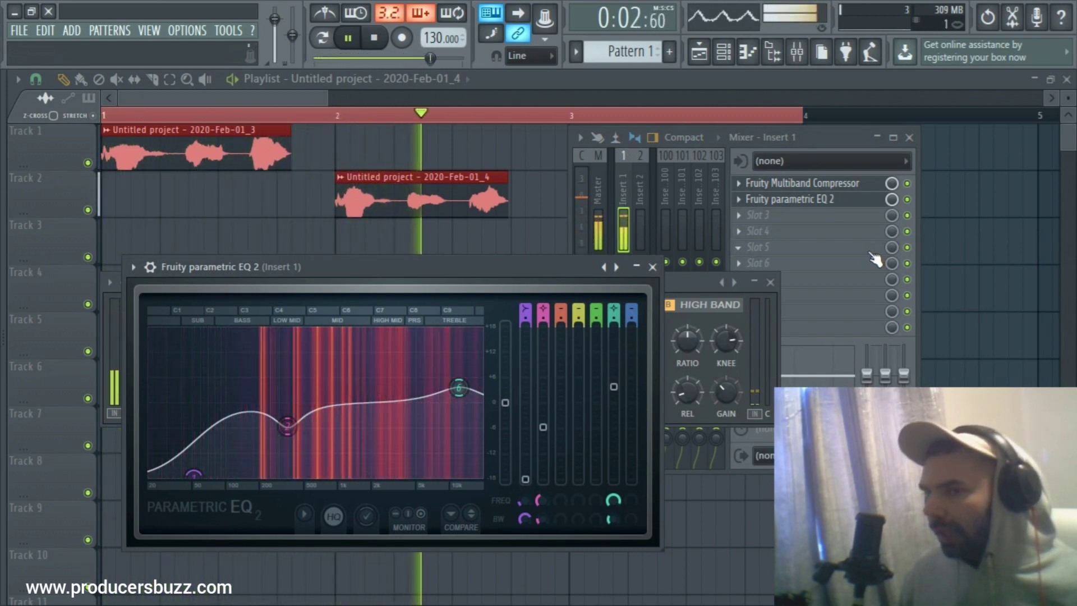
key("space")
- Load Fruity Parametric EQ into slot 3, cut its 90 and 250 Hz bands fully and the 500 Hz band partly, and audition the clips
left_click(756, 216)
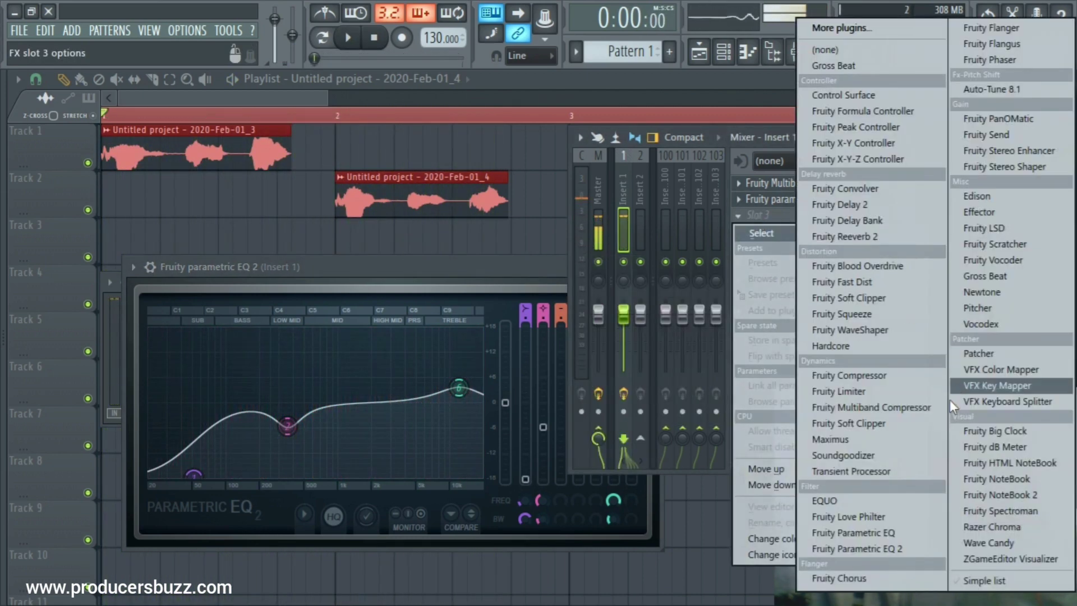
left_click(903, 533)
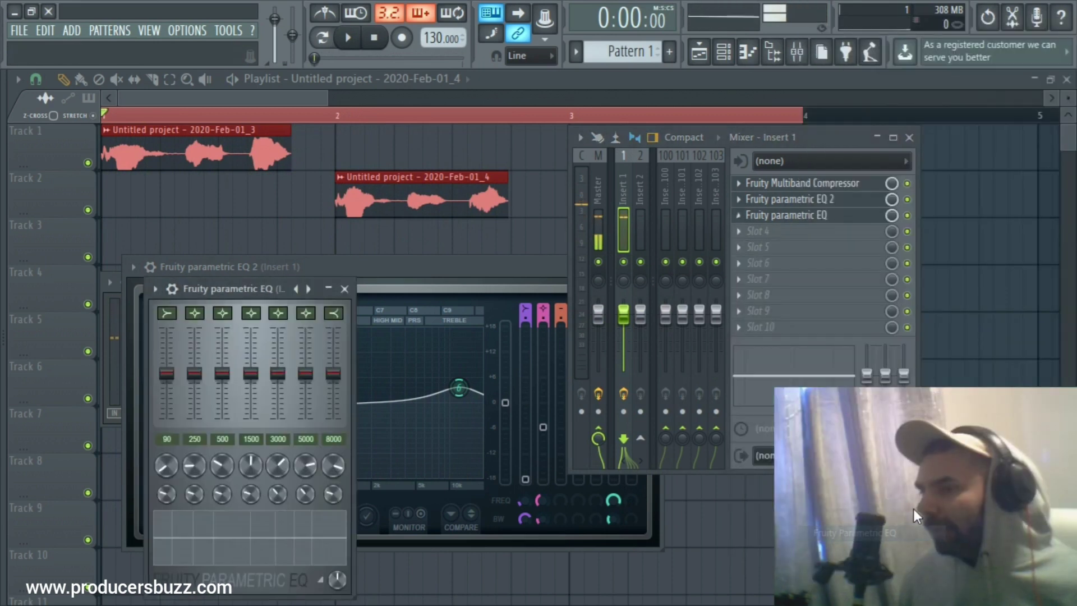
left_click_drag(167, 374, 194, 418)
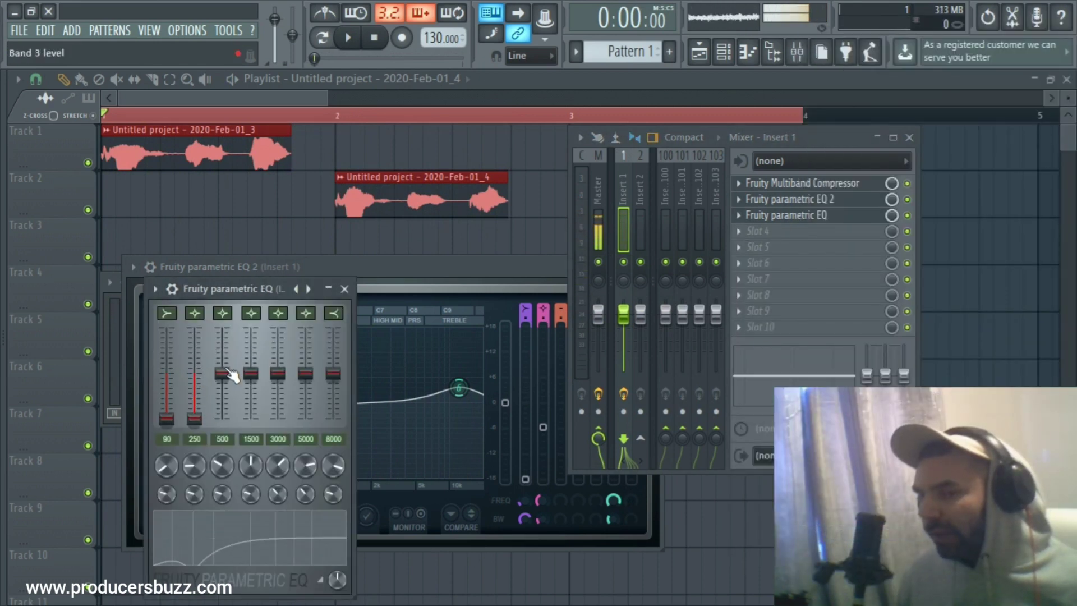
left_click_drag(222, 374, 222, 418)
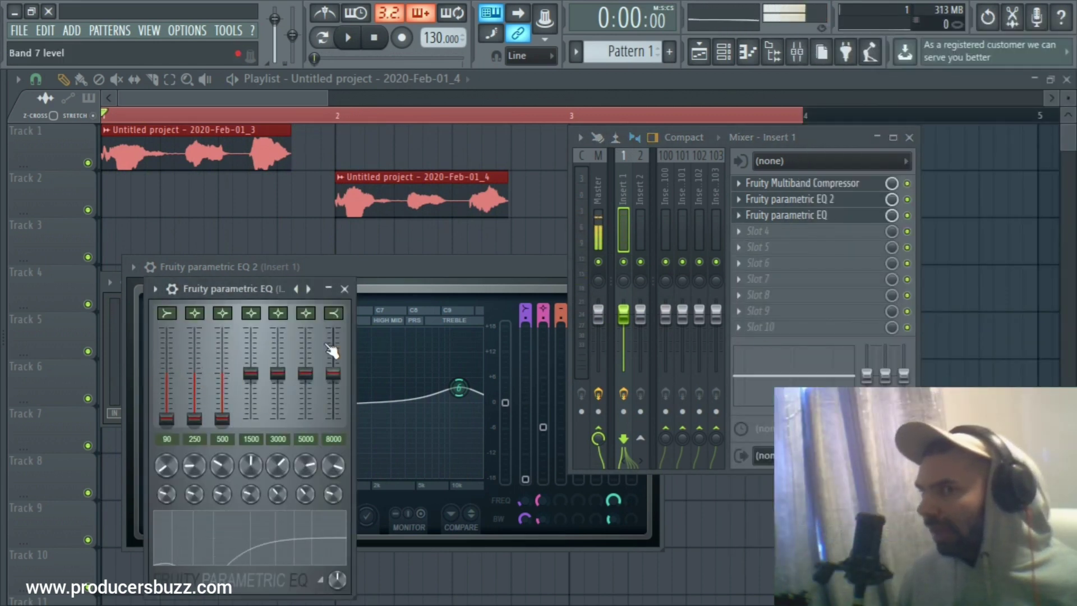
key("space")
key("space")
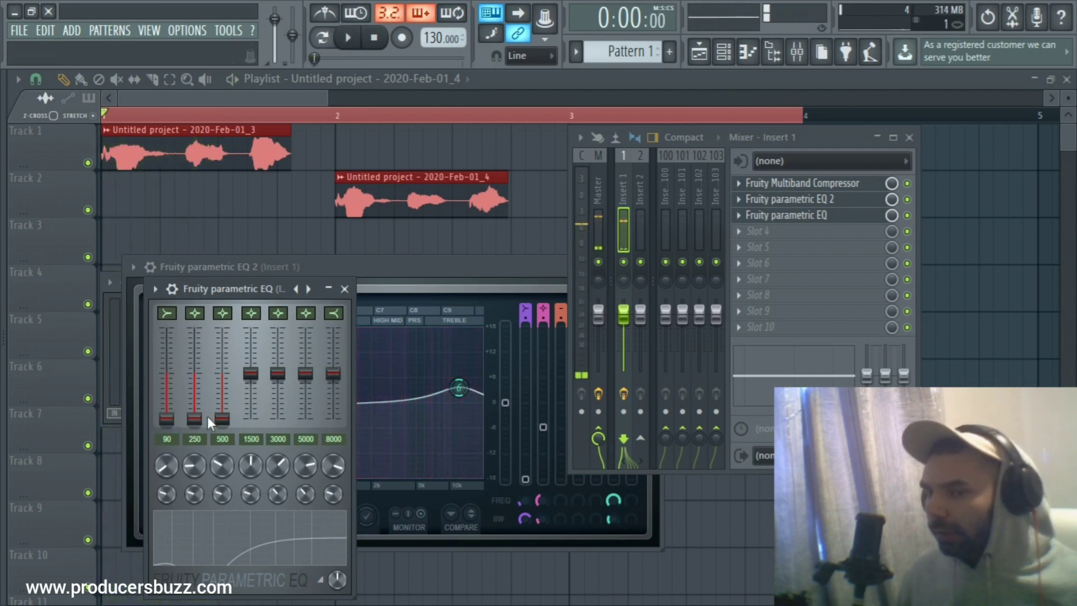
left_click_drag(222, 418, 222, 379)
key("space")
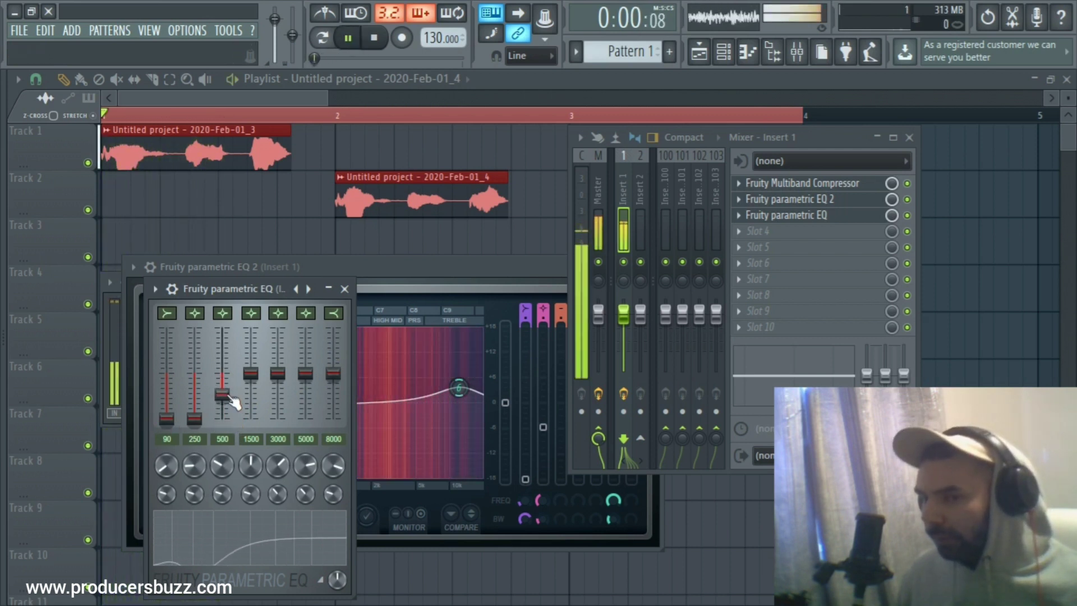
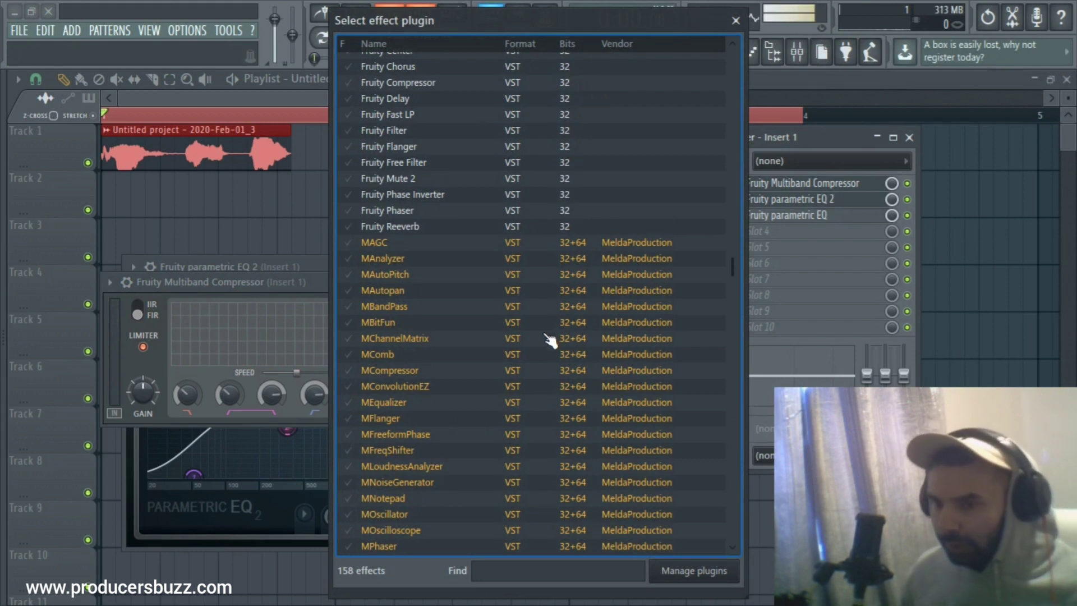
- Switch to Firefox and open producersbuzz.com in a new tab
key("alt+Tab")
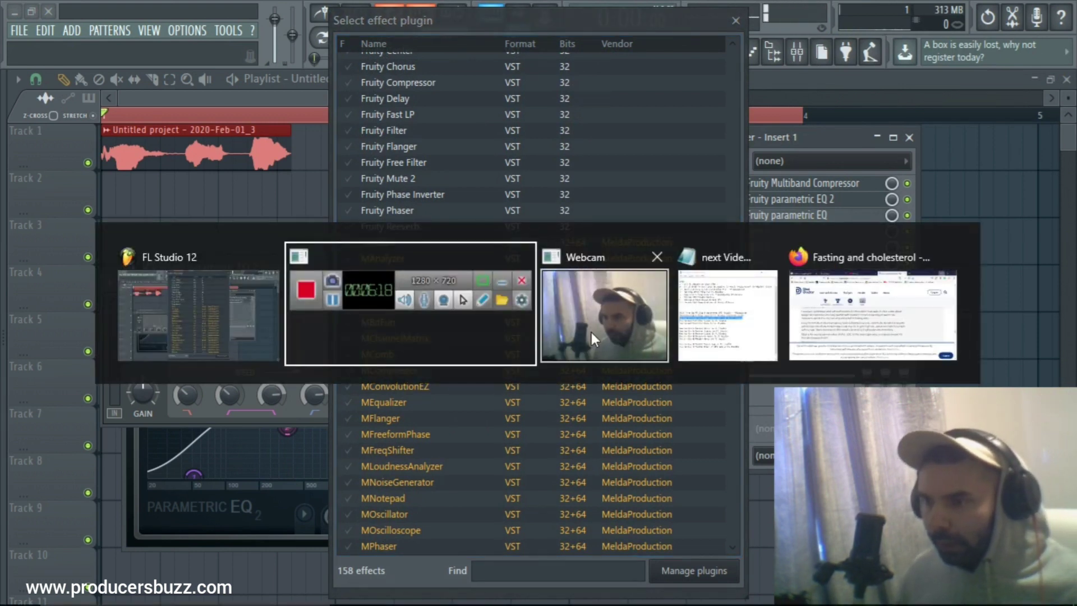
left_click(894, 314)
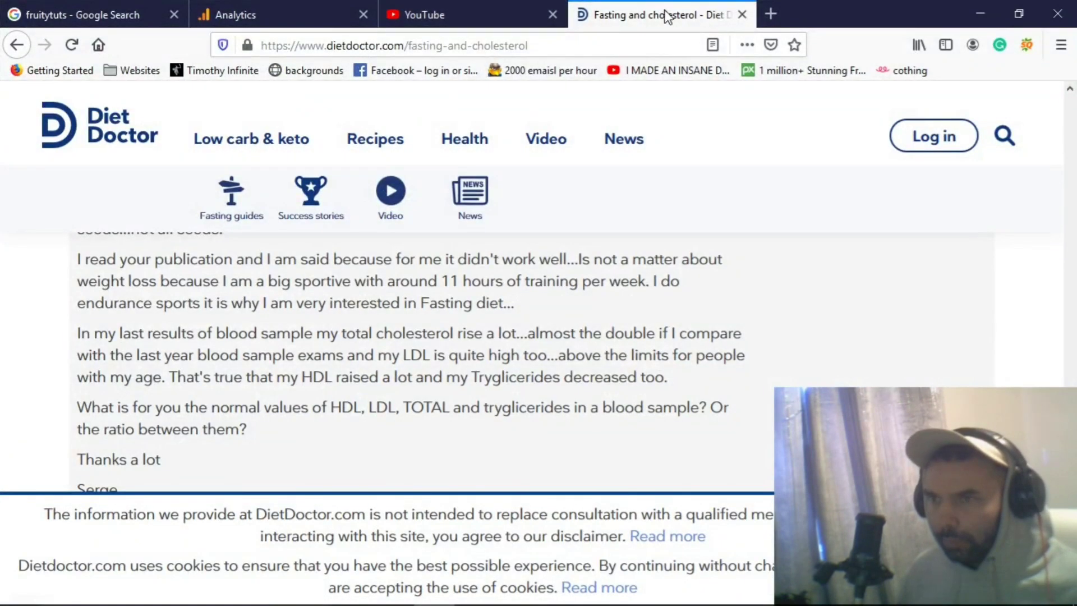
left_click(771, 15)
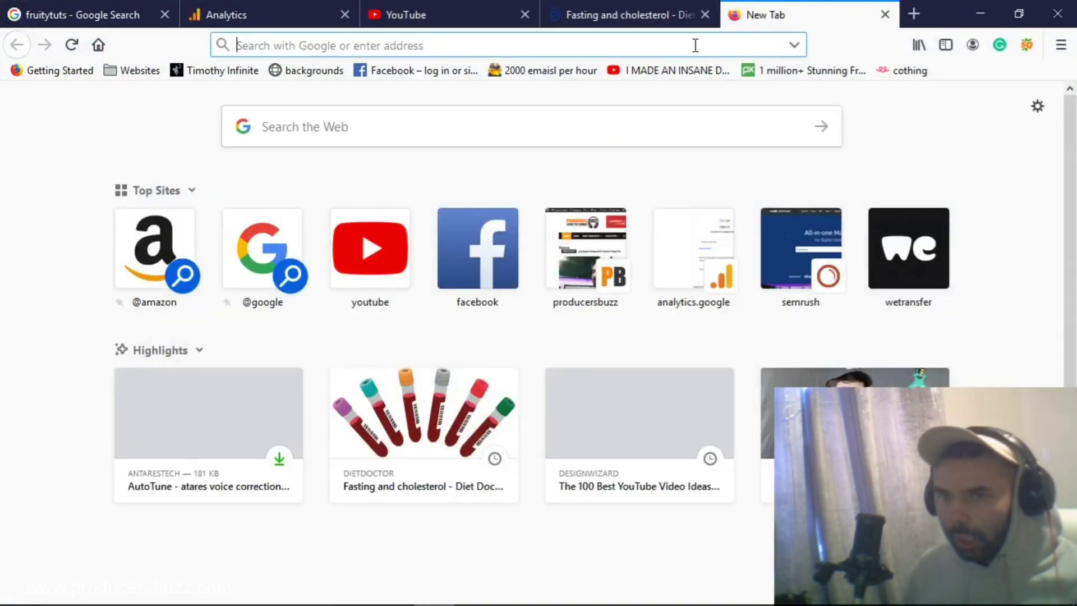
type("producersbuzz.com/")
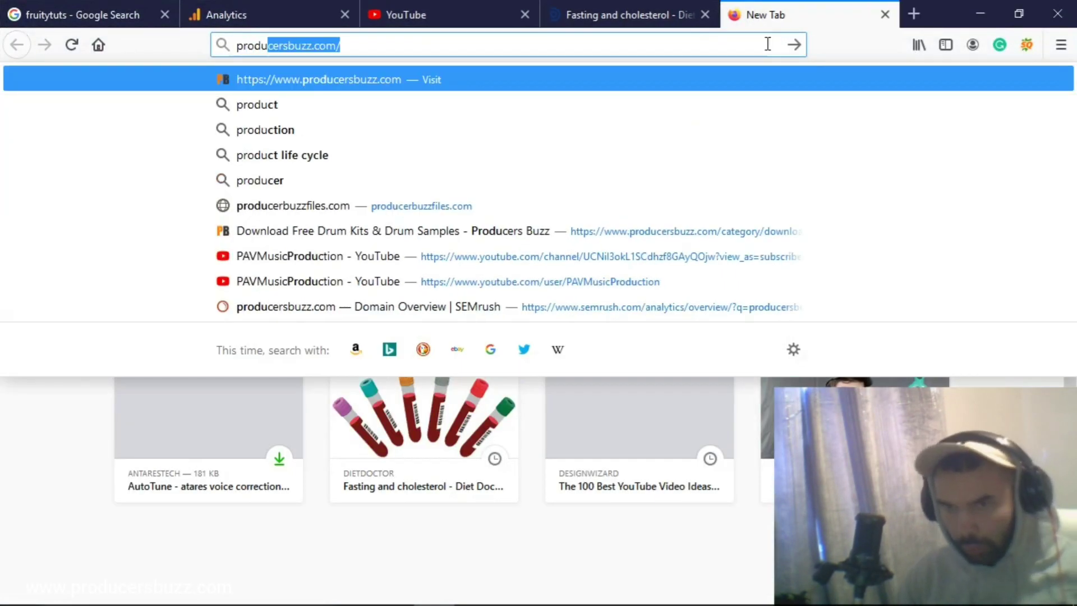
key("Return")
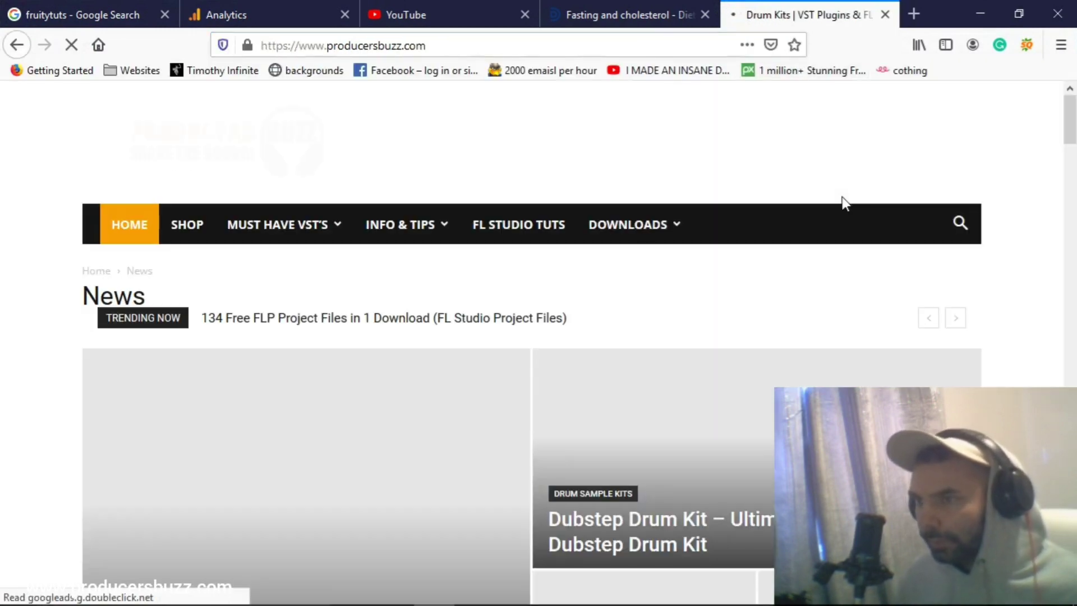
- Open the site's VST Plugins download category and view the list of other download categories
mouse_move(650, 247)
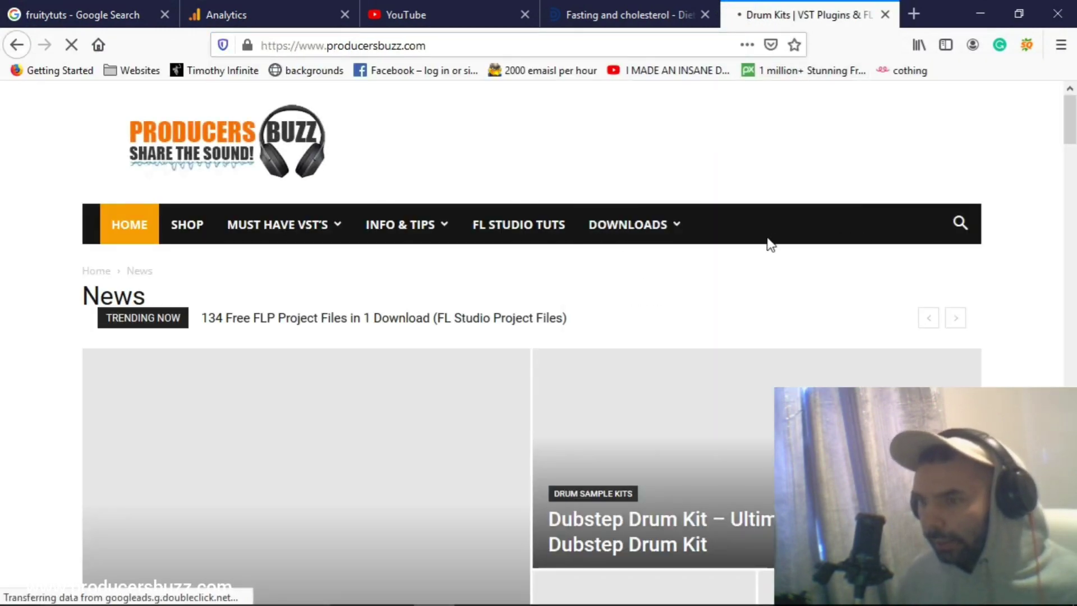
mouse_move(673, 233)
left_click(625, 331)
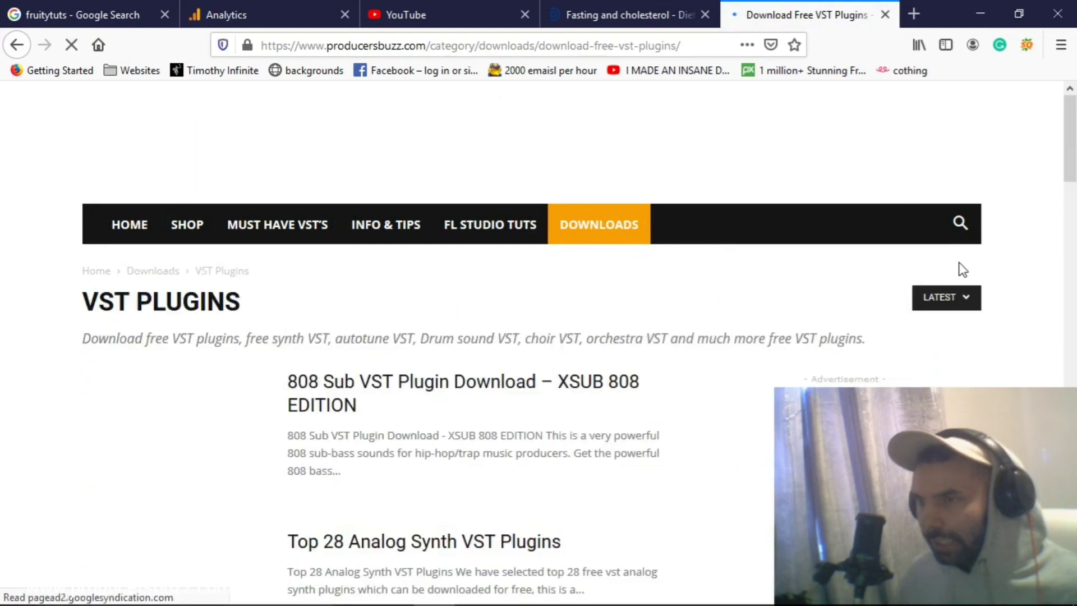
mouse_move(673, 231)
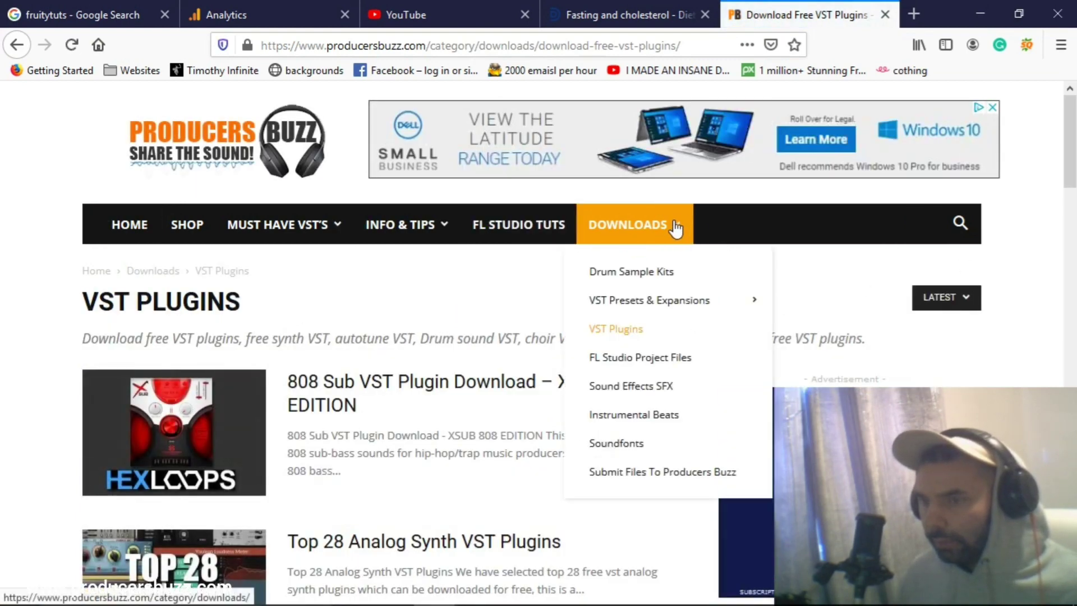
mouse_move(671, 250)
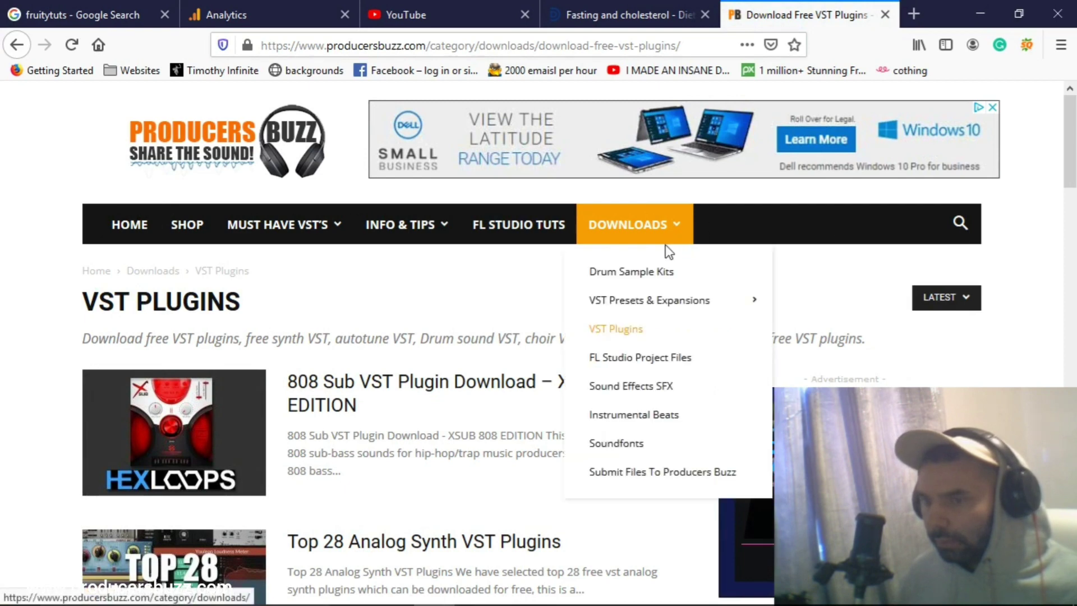
- Open the site's Info & Tips page, followed by its Trending VST Plugins category
left_click(403, 231)
scroll(697, 228, "down", 3)
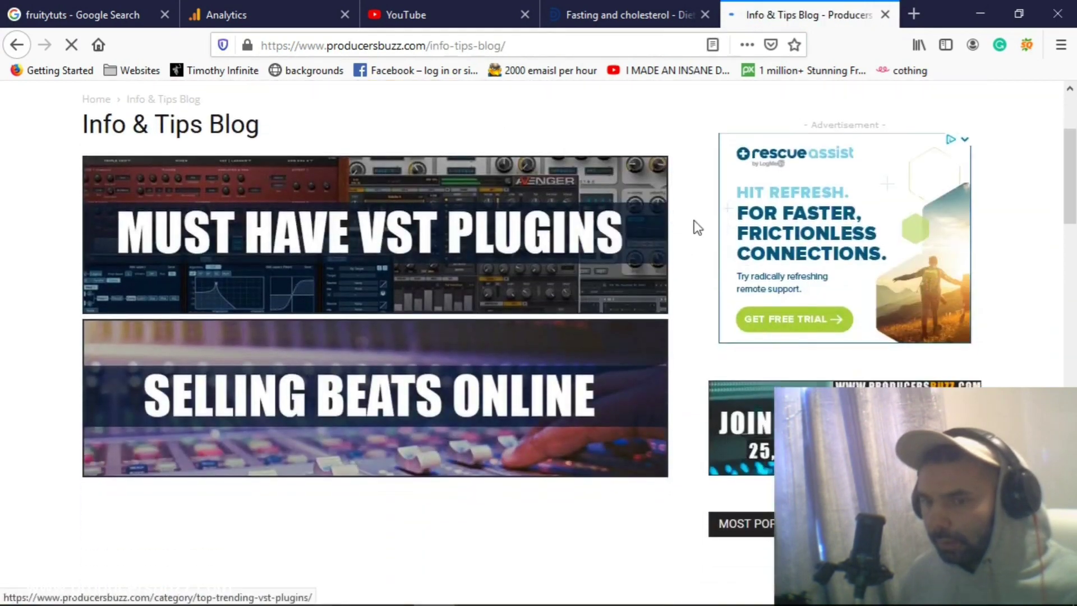
left_click(620, 221)
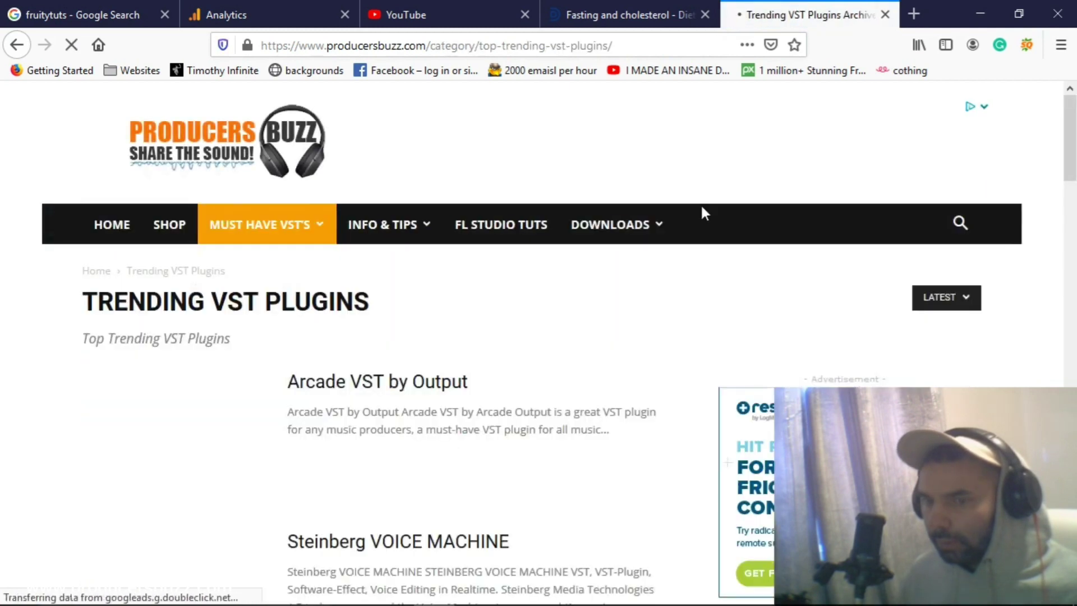
- Search the site for "mauto" and open the Hi-Hat Panning HACK – MAutopan Free VST Plugin article
left_click(948, 227)
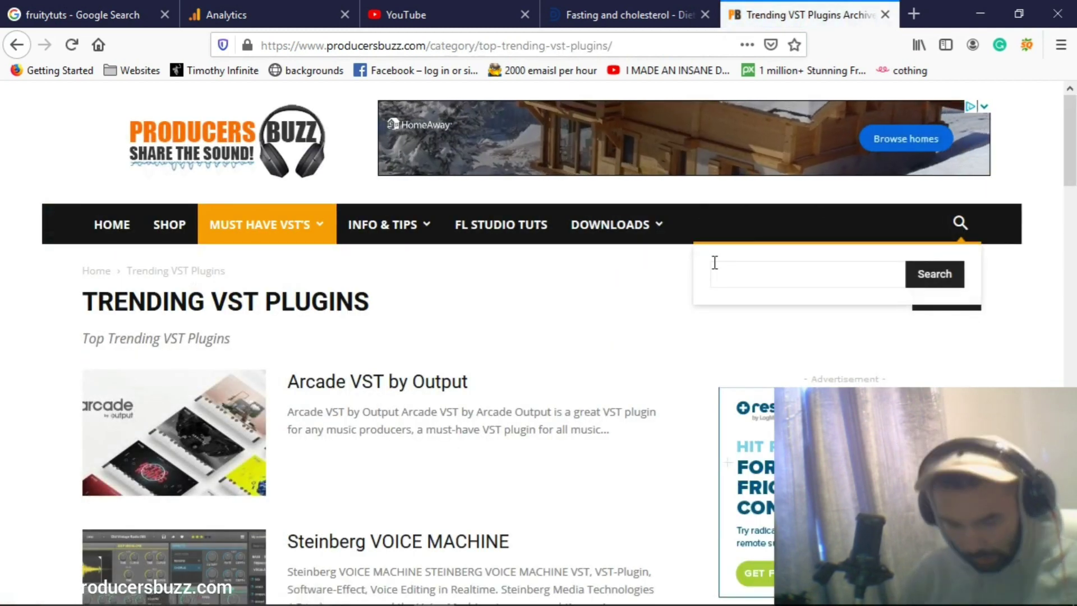
type("mauto")
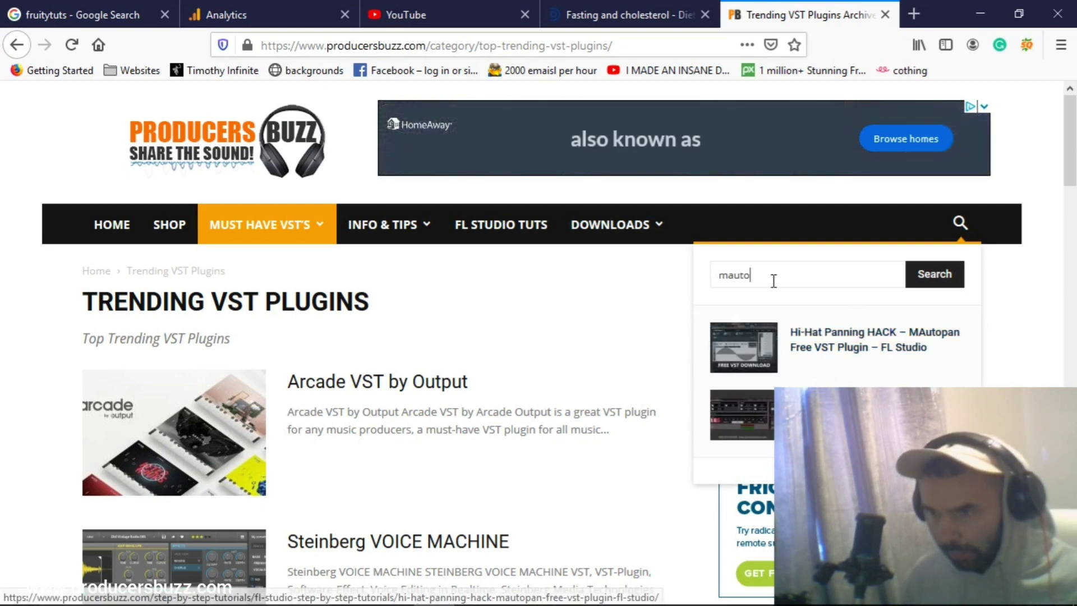
left_click(842, 343)
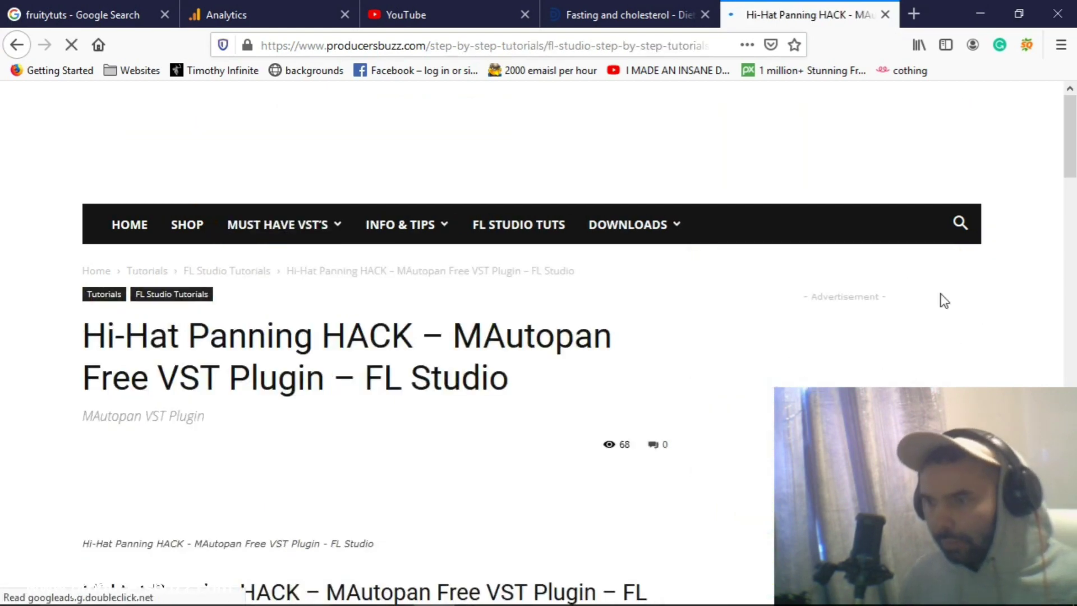
- Find the author's download link for MAutopan in the article
scroll(540, 331, "down", 5)
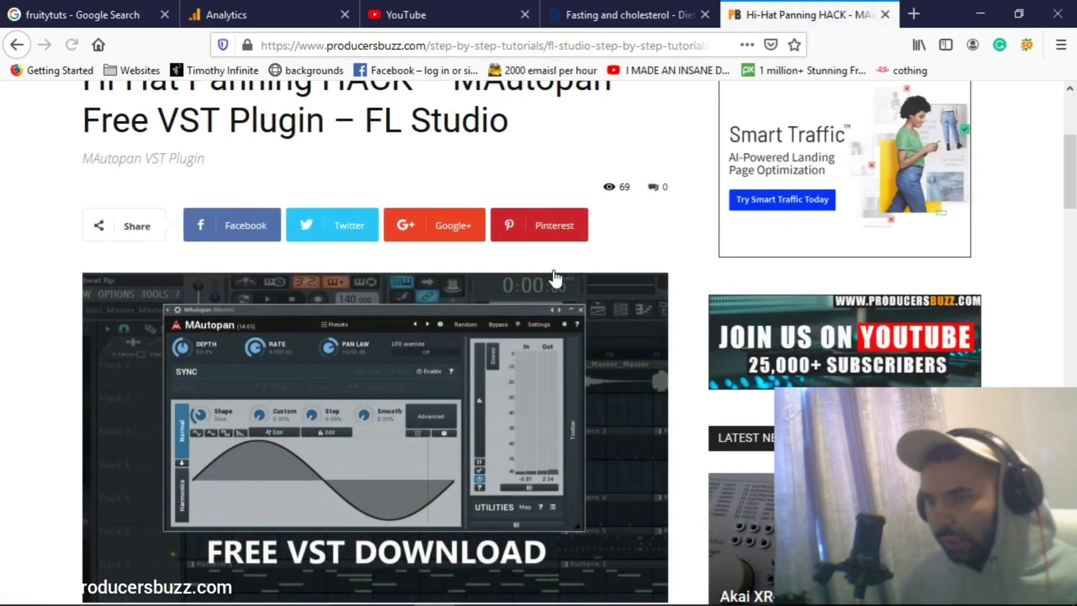
scroll(555, 281, "down", 7)
scroll(276, 211, "down", 10)
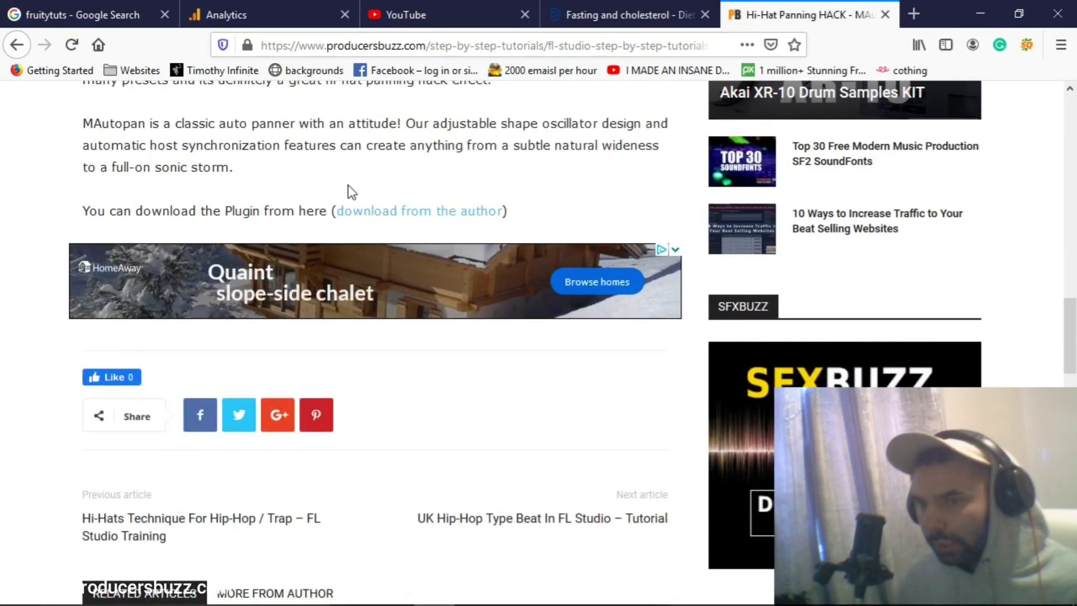
left_click(404, 213)
left_click(886, 14)
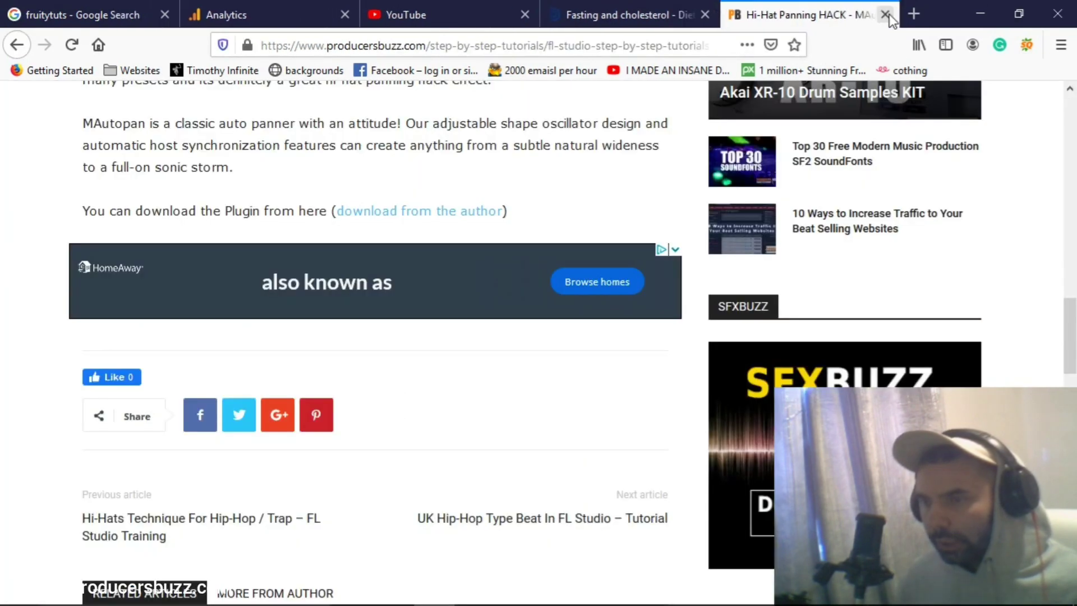
- Switch to FL Studio, load MAutopan into slot 4 of Insert 1 and disable the slot
scroll(664, 137, "up", 4)
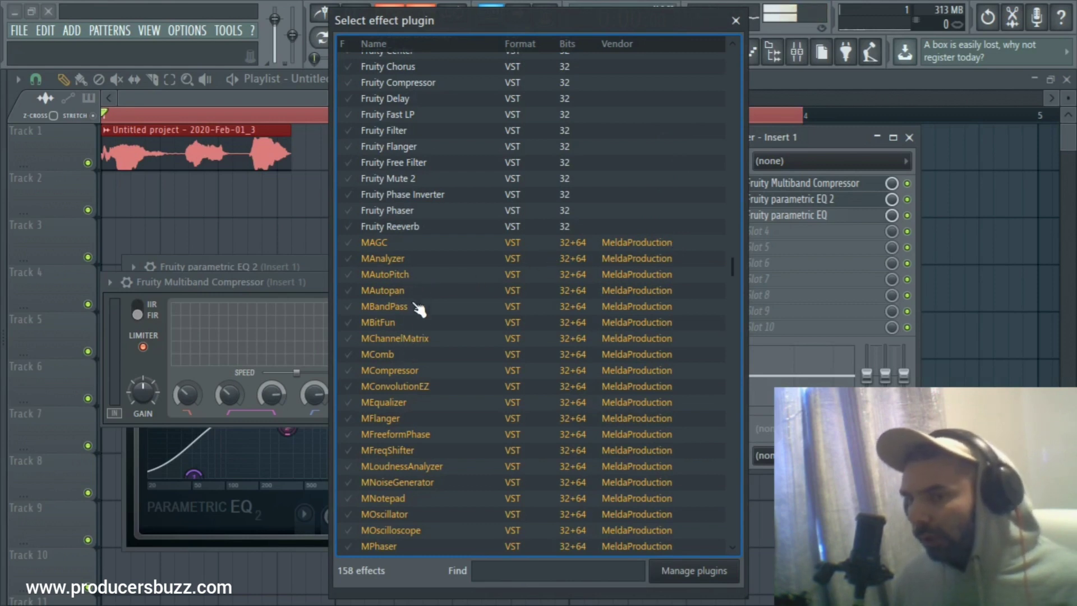
double_click(397, 291)
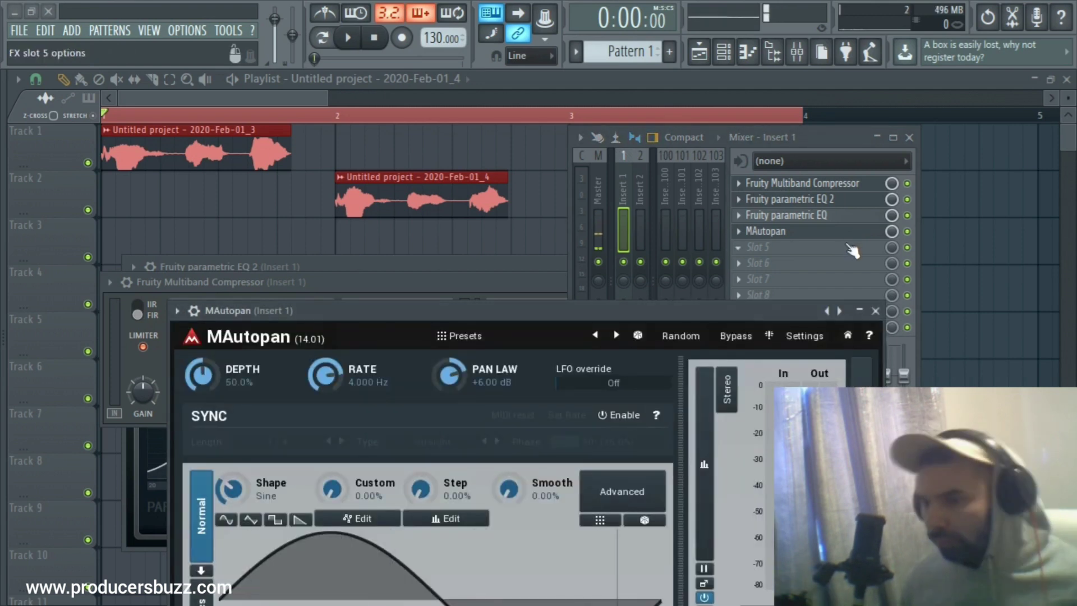
left_click_drag(758, 308, 690, 263)
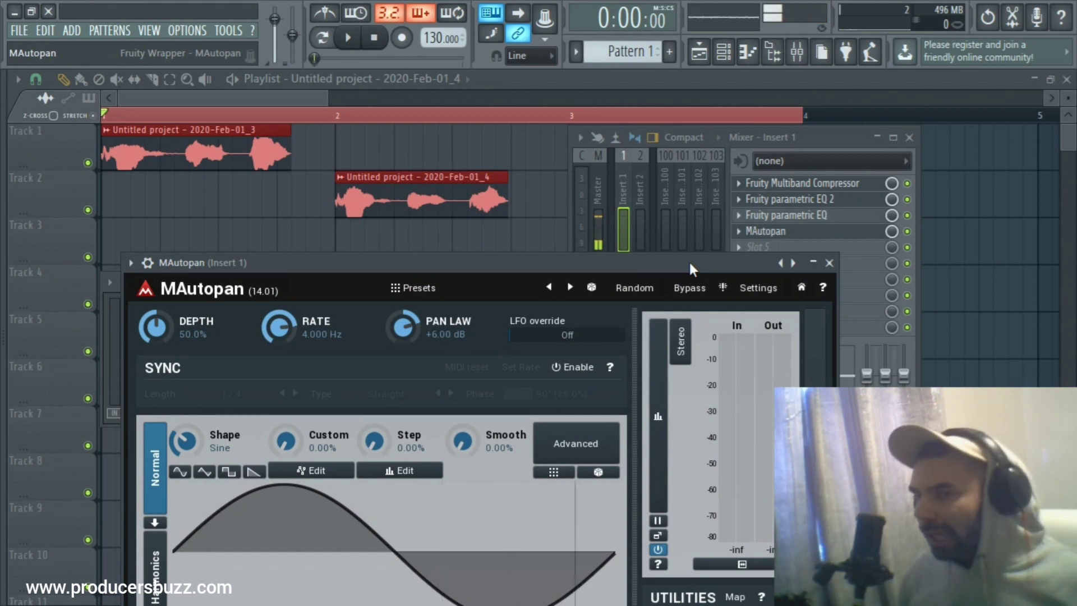
left_click(913, 236)
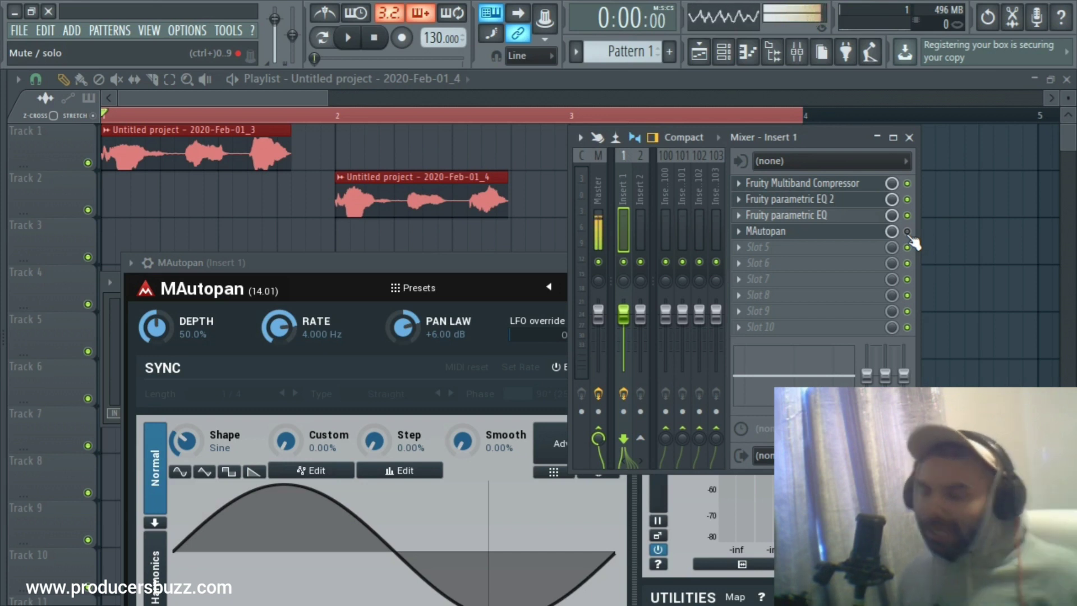
- Switch back to Firefox and review the MAutopan article's screenshot, embedded video and description
key("alt+Tab")
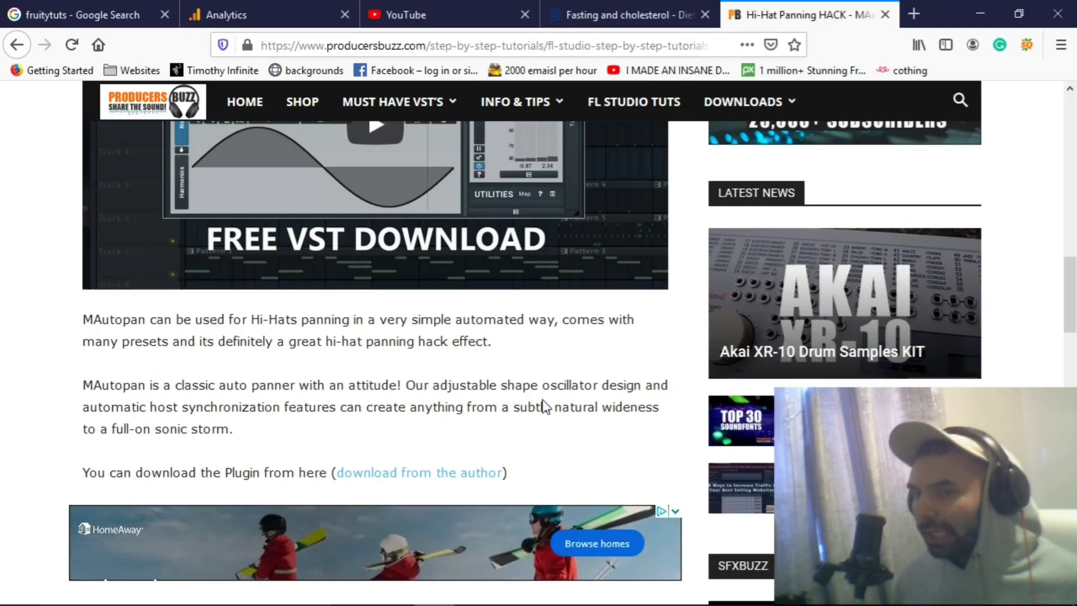
scroll(542, 405, "up", 8)
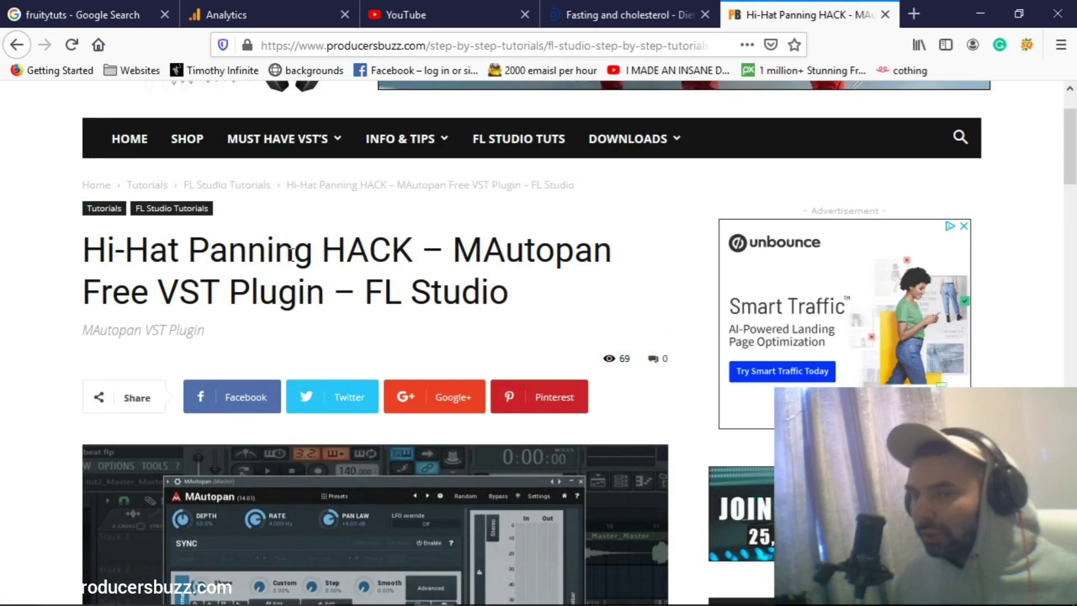
scroll(359, 318, "down", 3)
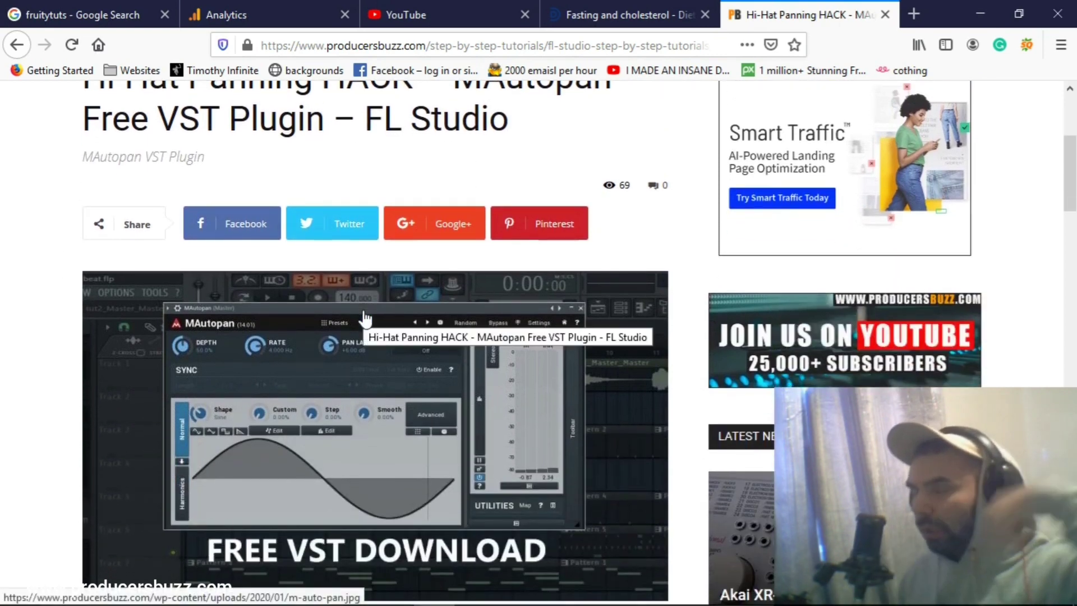
scroll(361, 316, "down", 3)
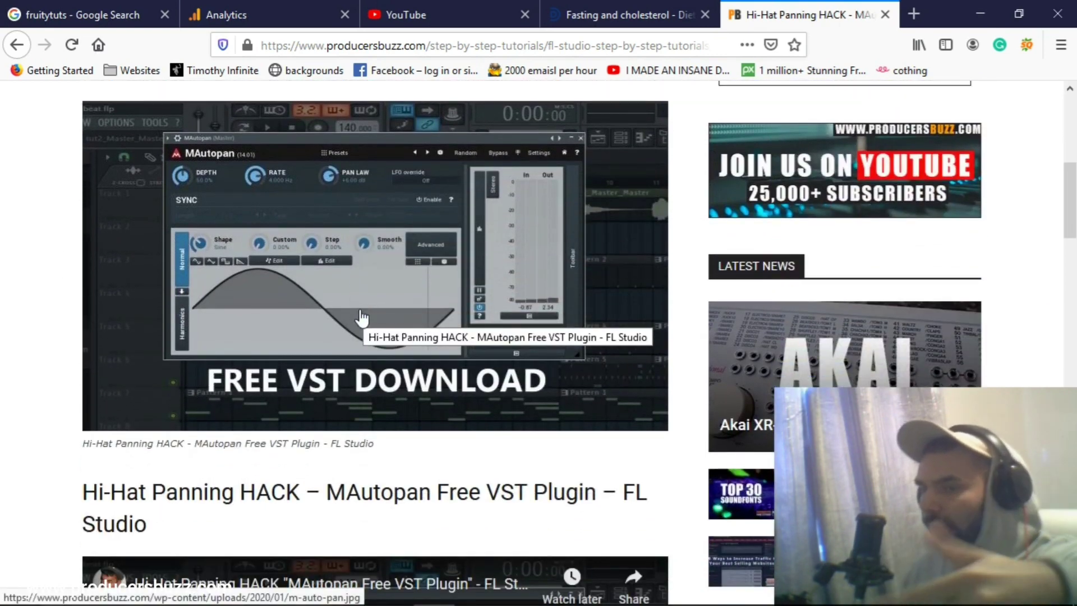
scroll(361, 318, "down", 5)
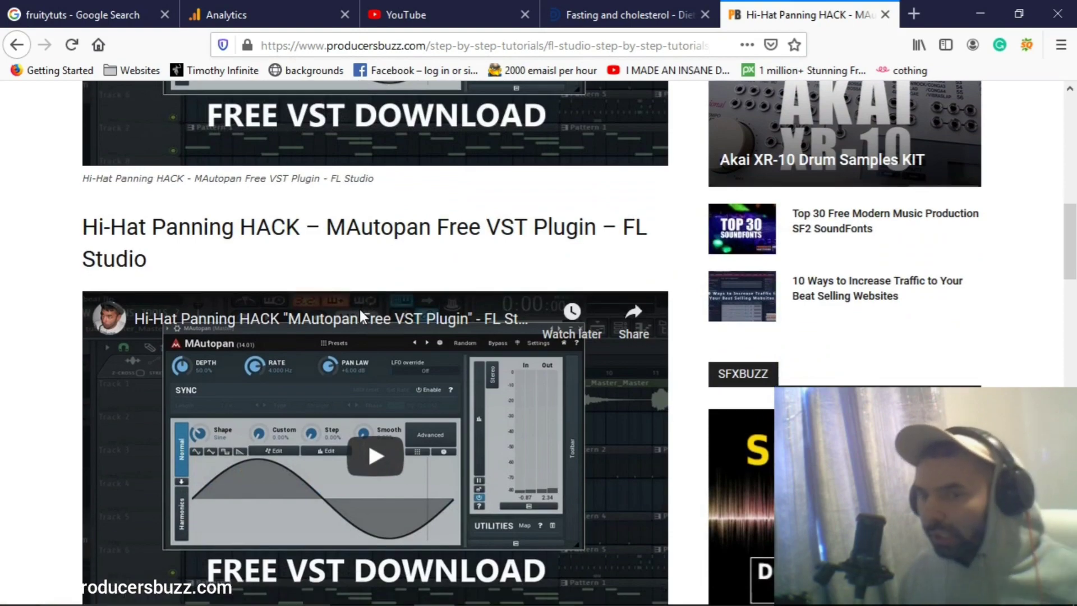
scroll(359, 308, "down", 3)
- Return to FL Studio, enable MAutopan in slot 4 and play back the vocal clips
key("alt+Tab")
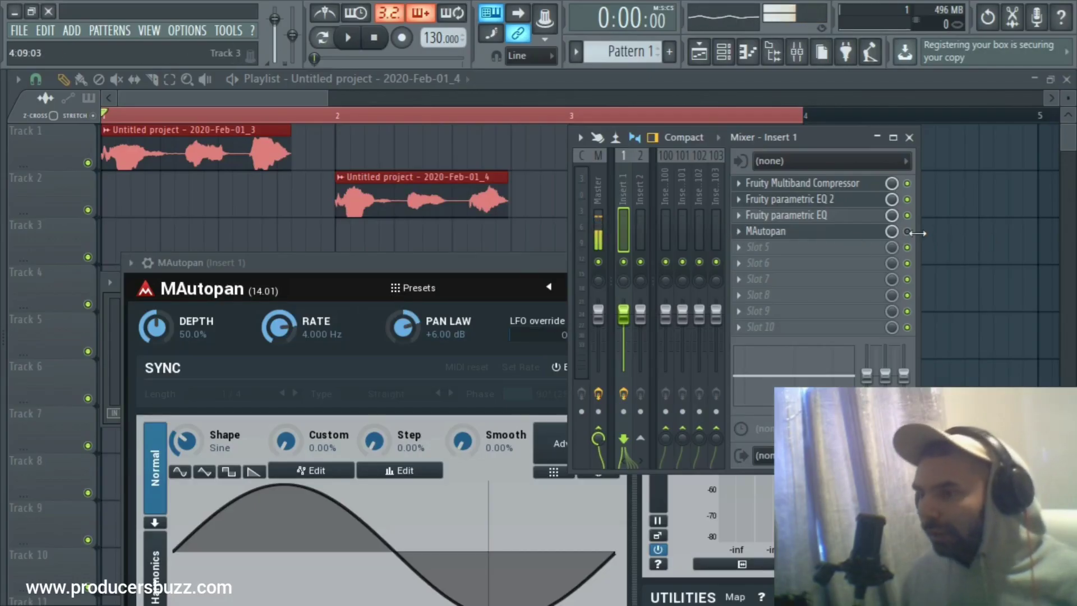
key("space")
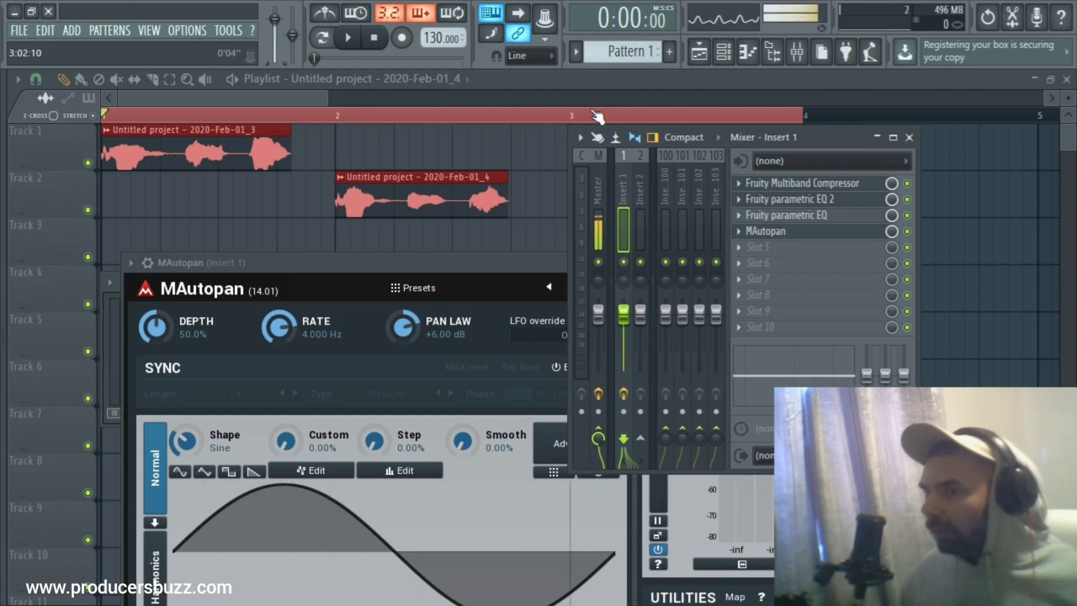
key("space")
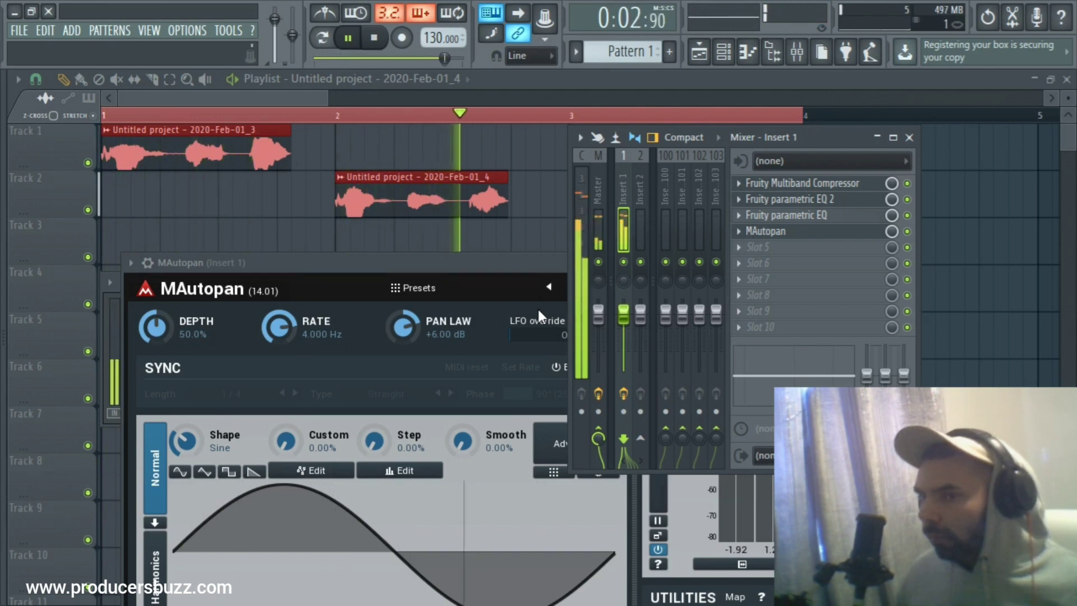
key("space")
- Try MAutopan's Leper godspeed preset and audition the clips with it
left_click(820, 232)
left_click(822, 232)
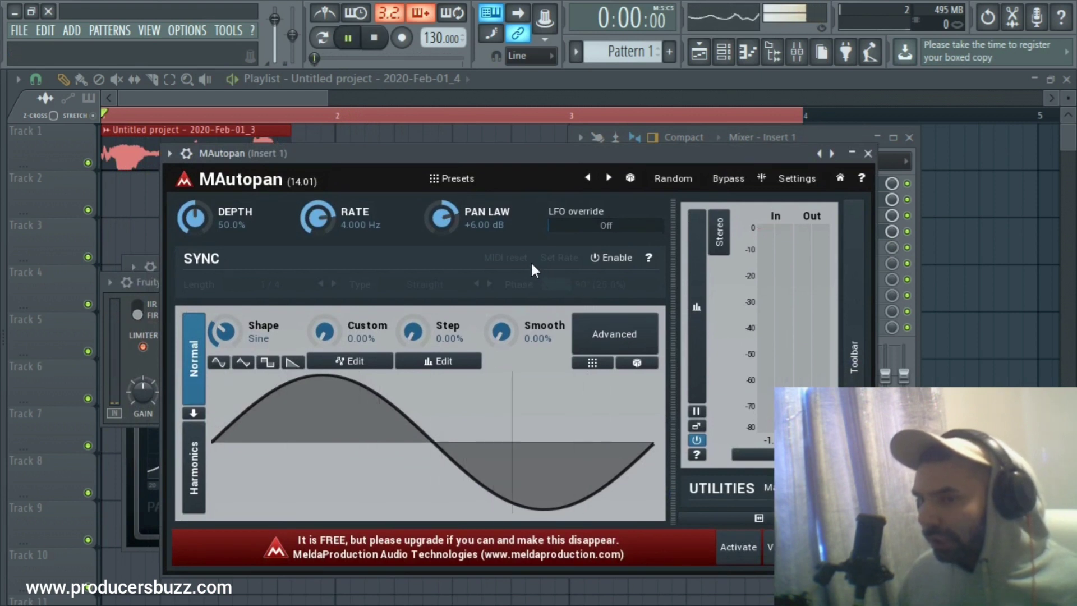
left_click(466, 178)
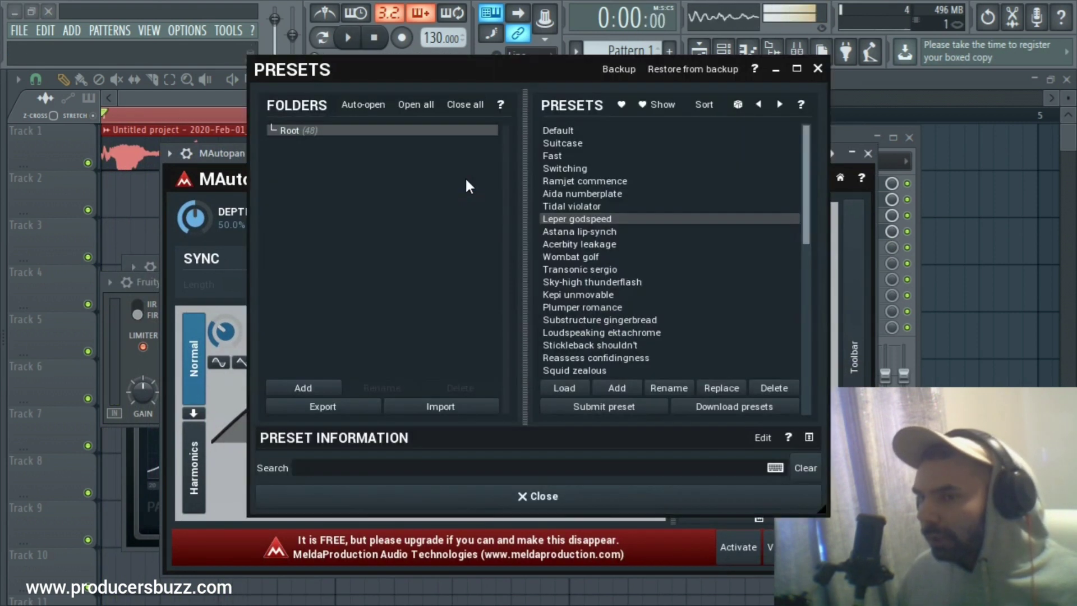
left_click(578, 220)
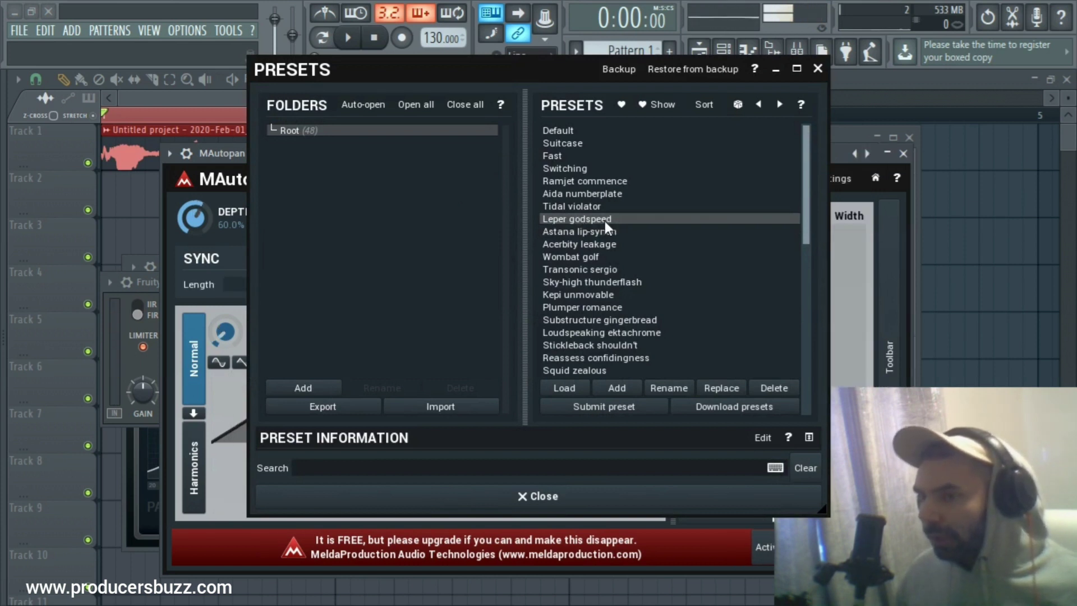
left_click(350, 39)
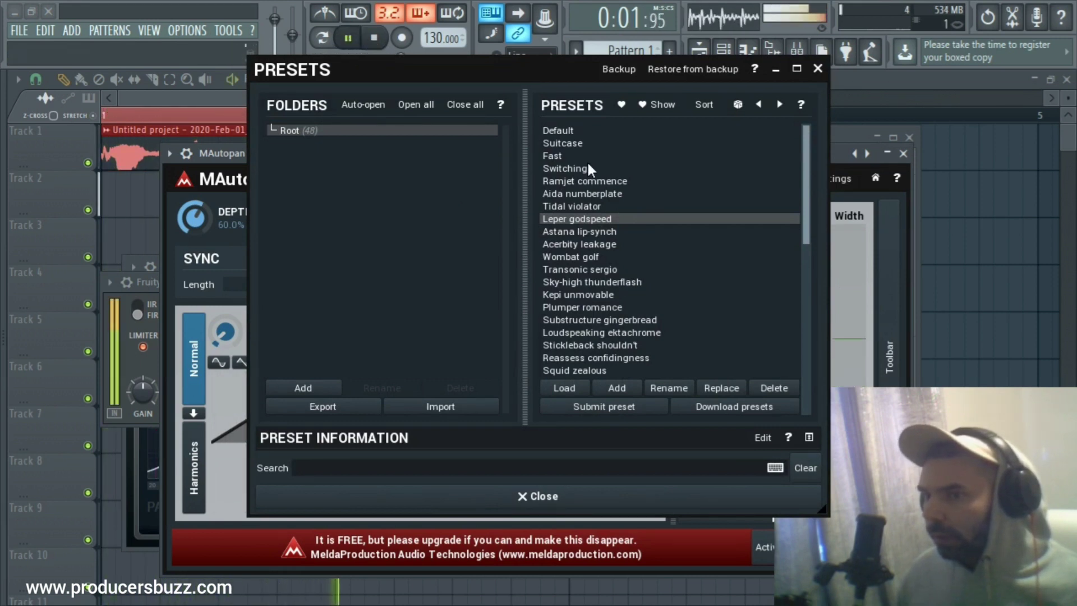
- Load MAutopan's Default preset, audition the clips and close the plugin's windows
left_click(560, 130)
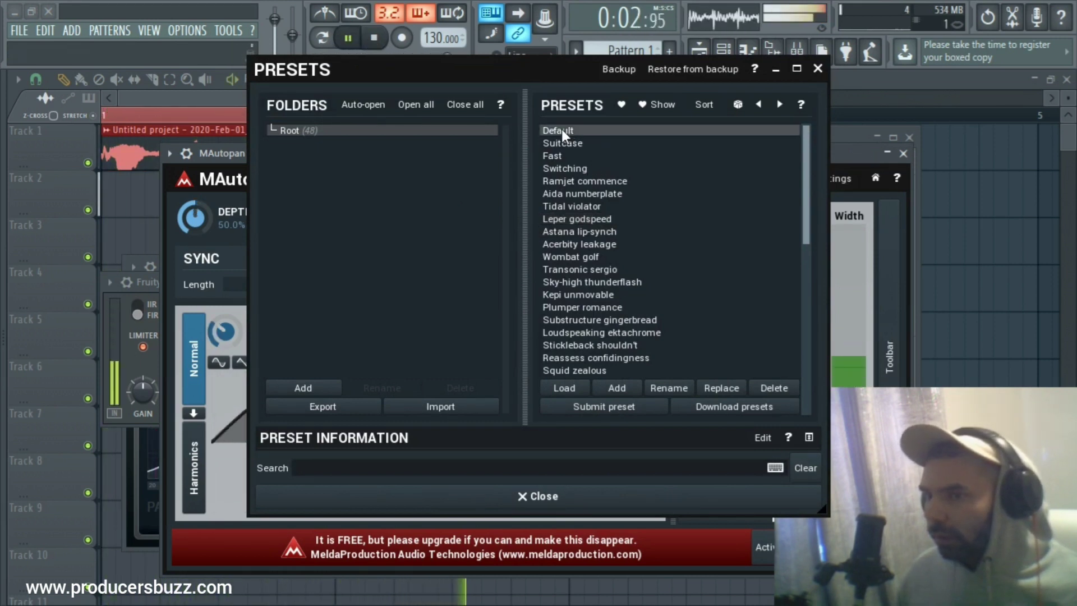
left_click(365, 39)
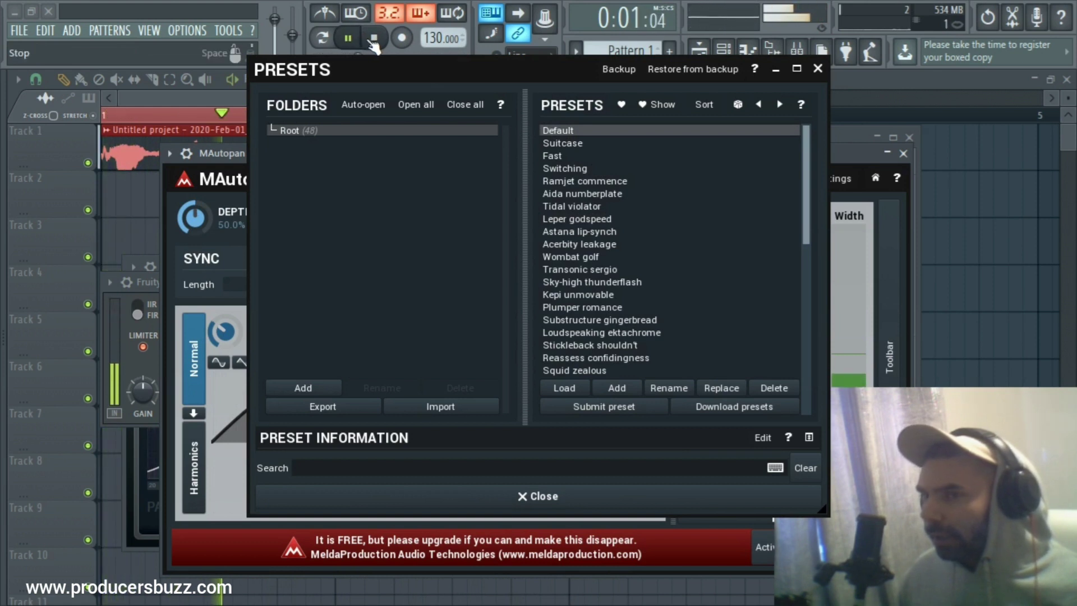
left_click(381, 42)
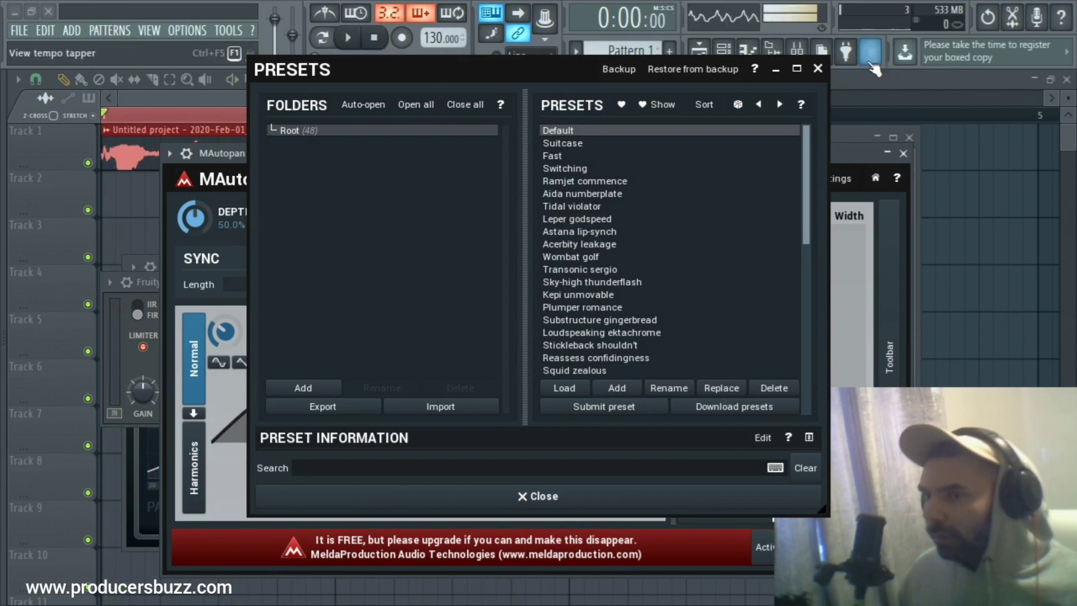
left_click(818, 68)
key("space")
key("space")
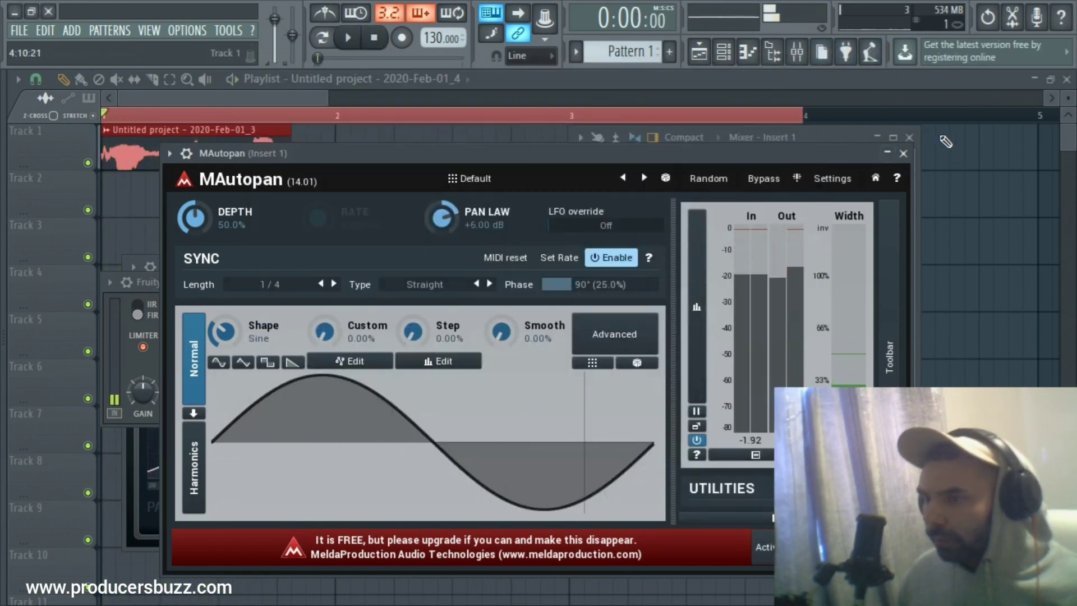
left_click(903, 153)
- Choose MAutopan from the full effect list as the replacement for slot 4 of Insert 1
left_click(740, 231)
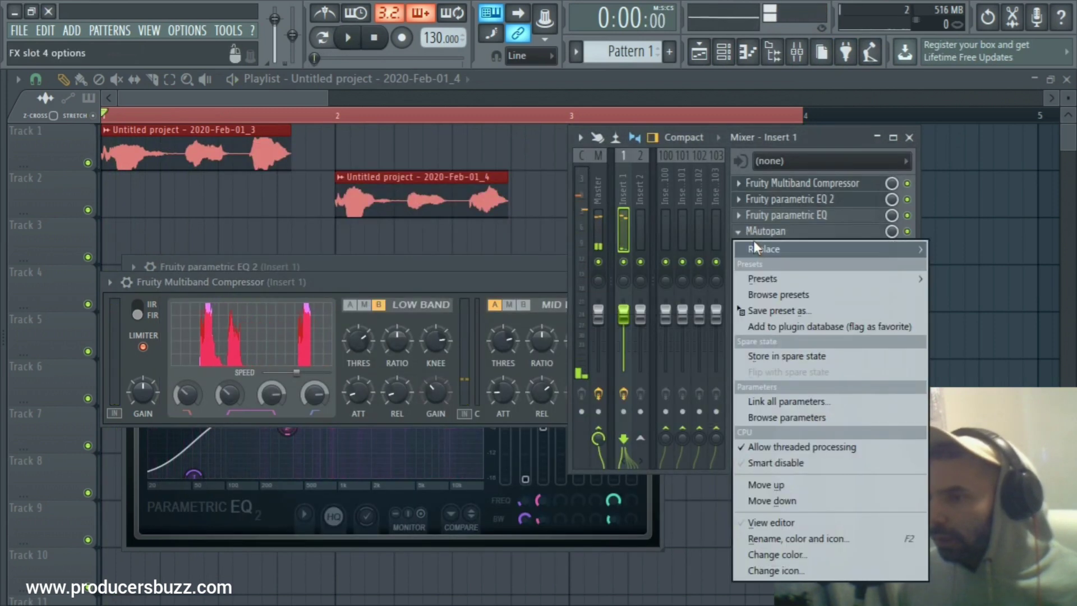
mouse_move(765, 249)
left_click(851, 28)
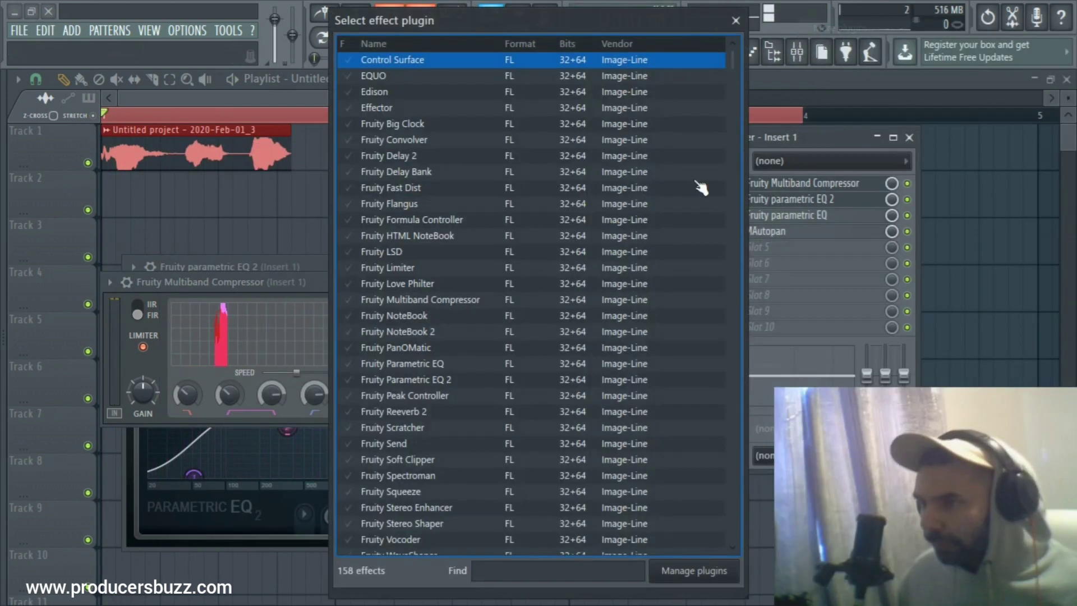
scroll(600, 240, "down", 20)
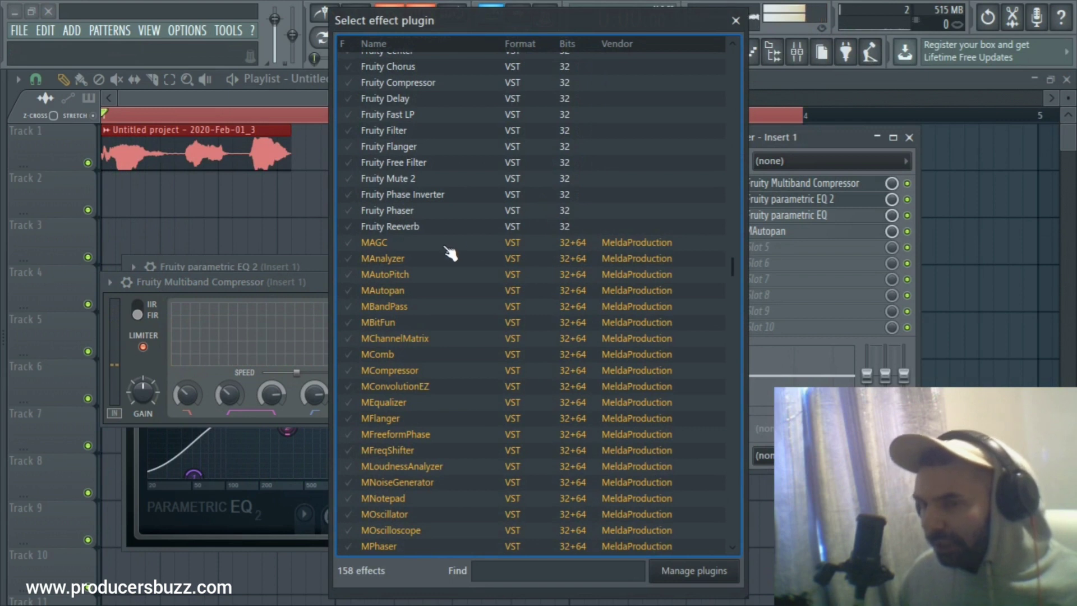
double_click(396, 290)
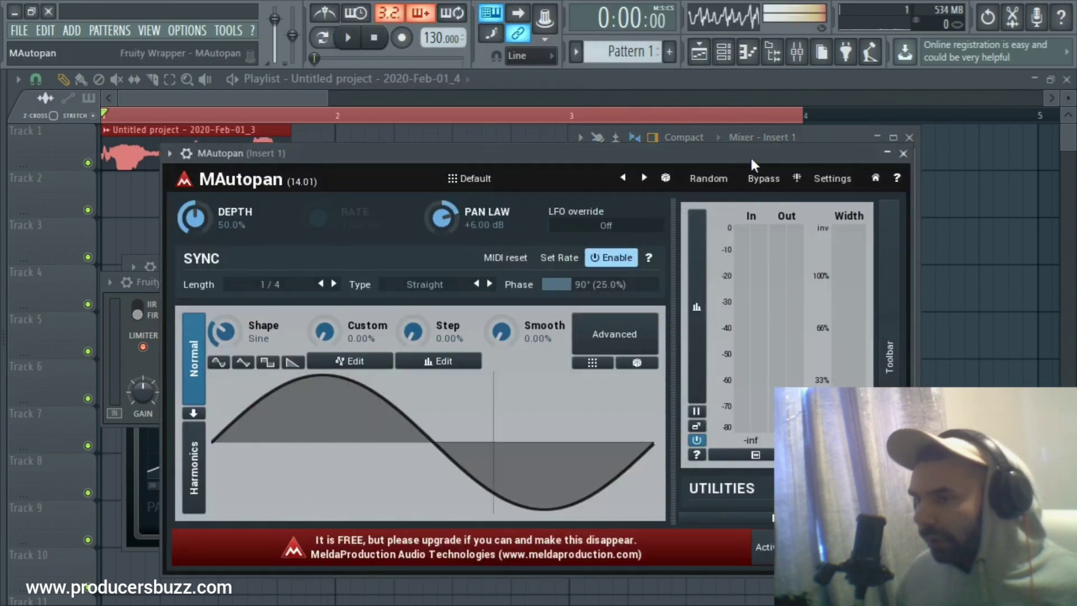
- Compare the clips' playback with MAutopan enabled and disabled in slot 4, and reopen the plugin's editor
key("Escape")
key("space")
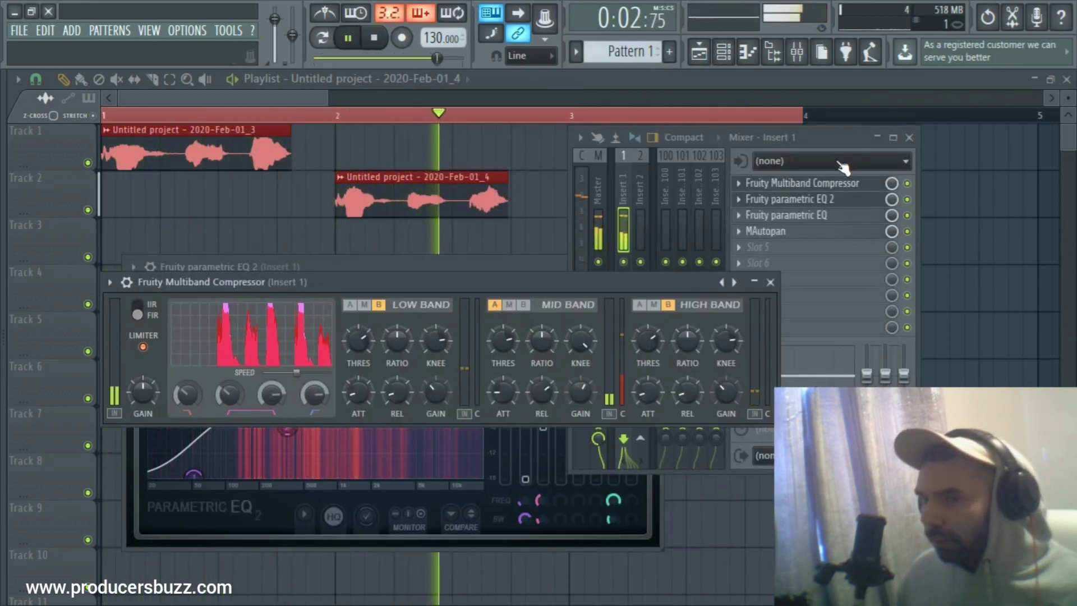
key("space")
left_click(907, 231)
key("space")
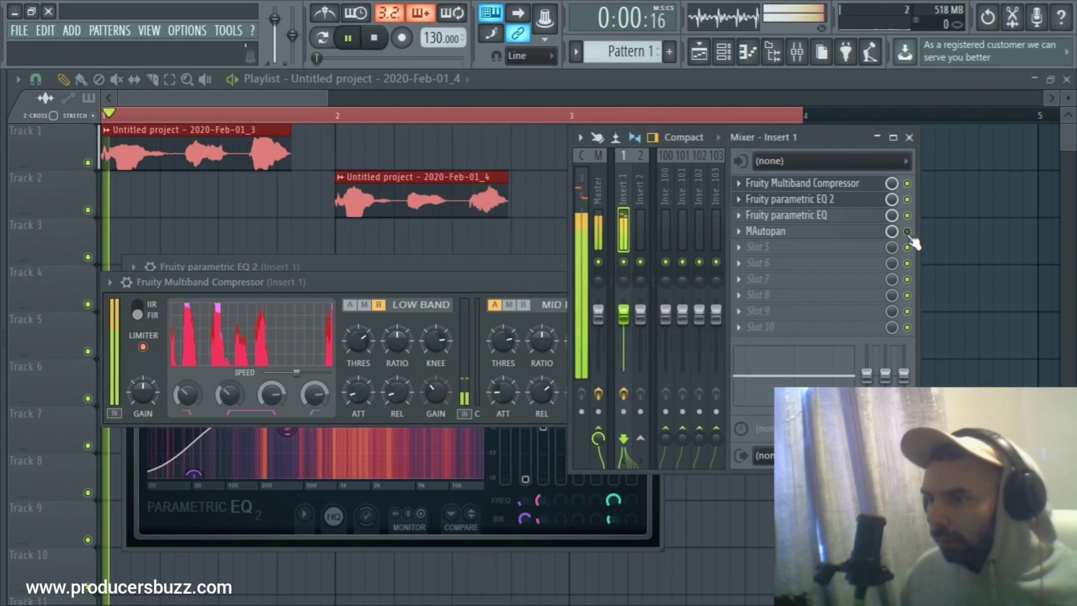
left_click(774, 232)
key("space")
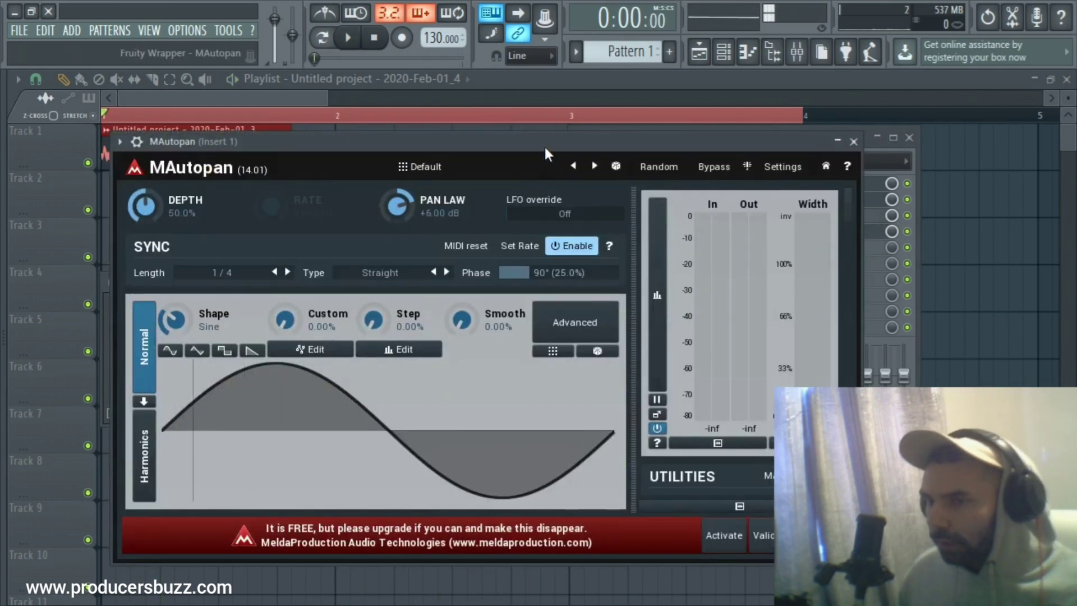
- Raise MAutopan's pan law to +8.54 dB while auditioning the clips
left_click_drag(544, 143, 581, 138)
key("space")
mouse_move(429, 201)
left_mouse_down()
mouse_move(429, 213)
mouse_move(429, 193)
left_mouse_up()
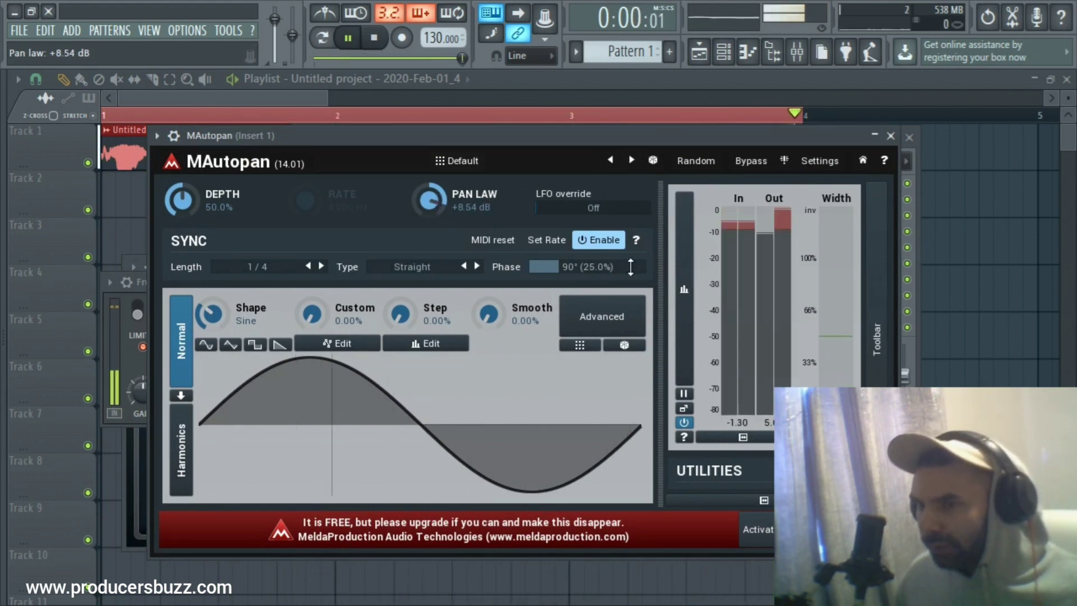
key("space")
- Try MAutopan's rectangle and triangle shapes during playback, and set the shape to sine
left_click(262, 345)
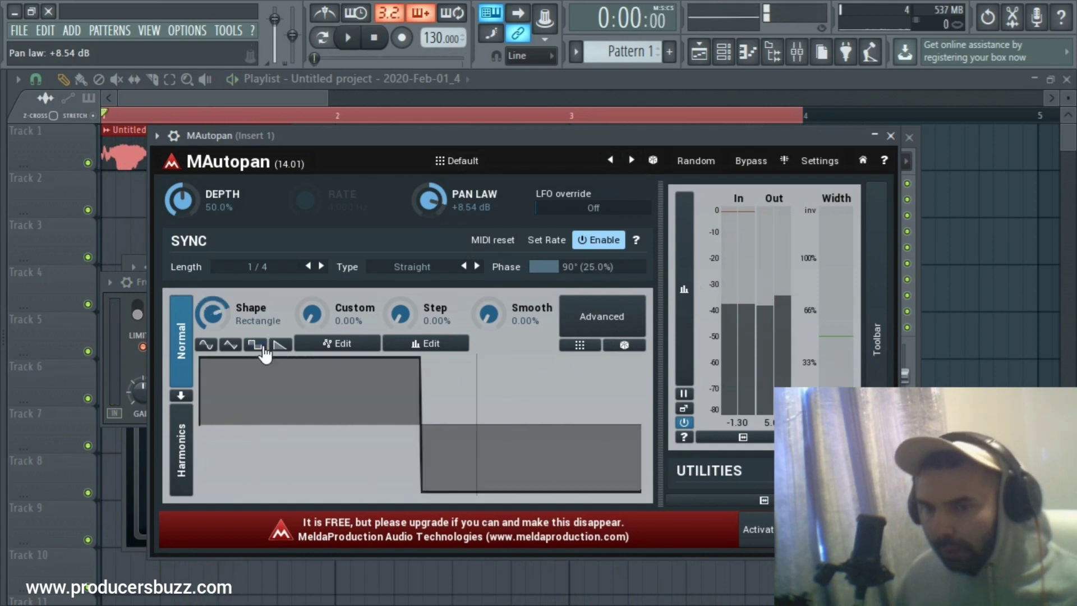
key("space")
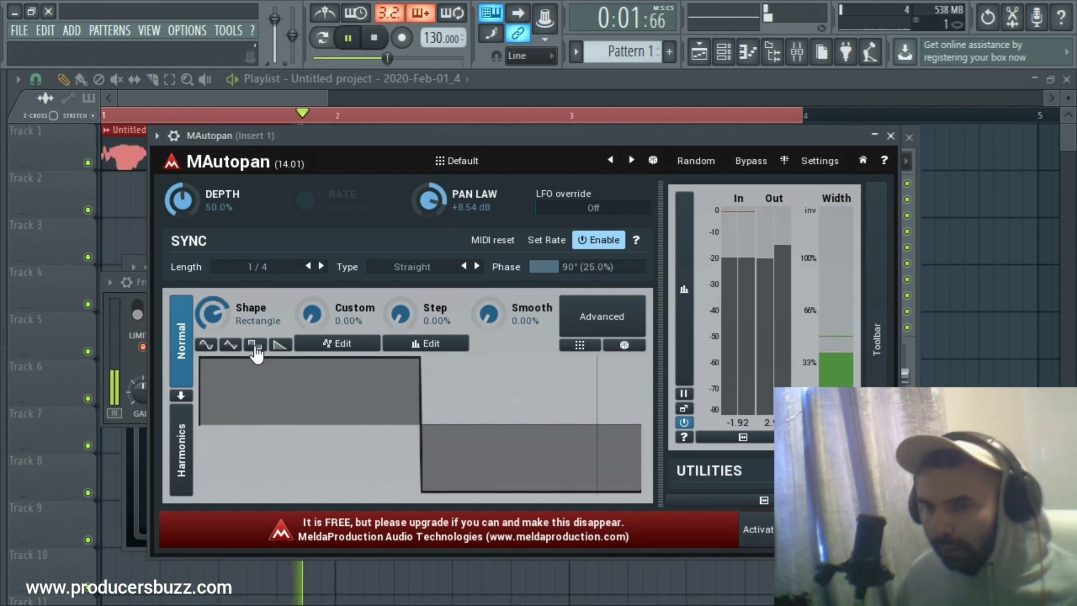
left_click(230, 344)
left_click(206, 344)
key("space")
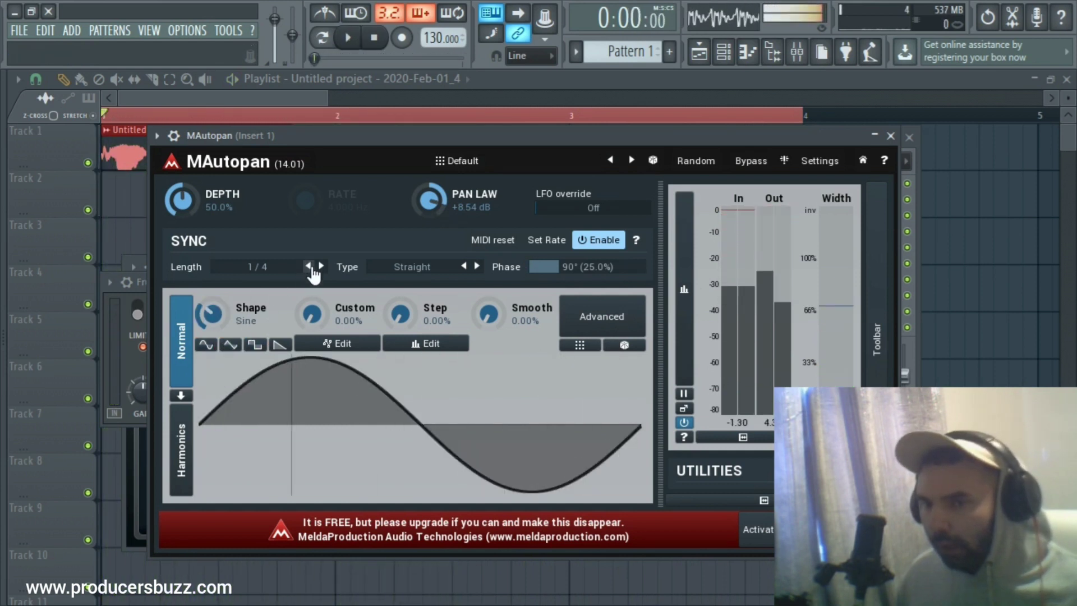
- Try a 1/16 sync length in MAutopan, set it to 1/8, audition the clips and close the editor
key("space")
left_click(320, 267)
left_click(321, 267)
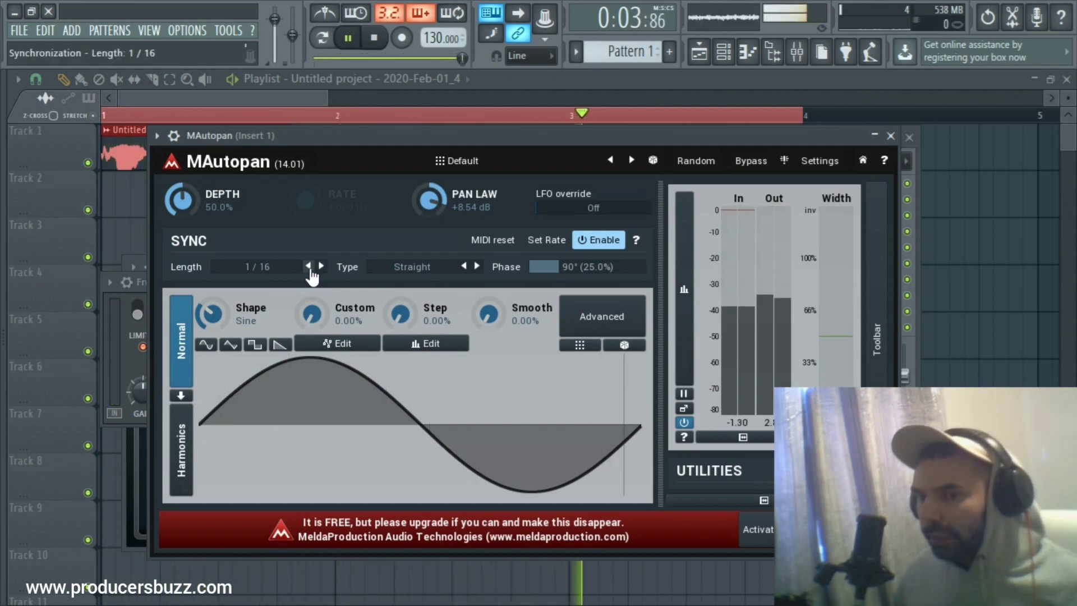
left_click(308, 267)
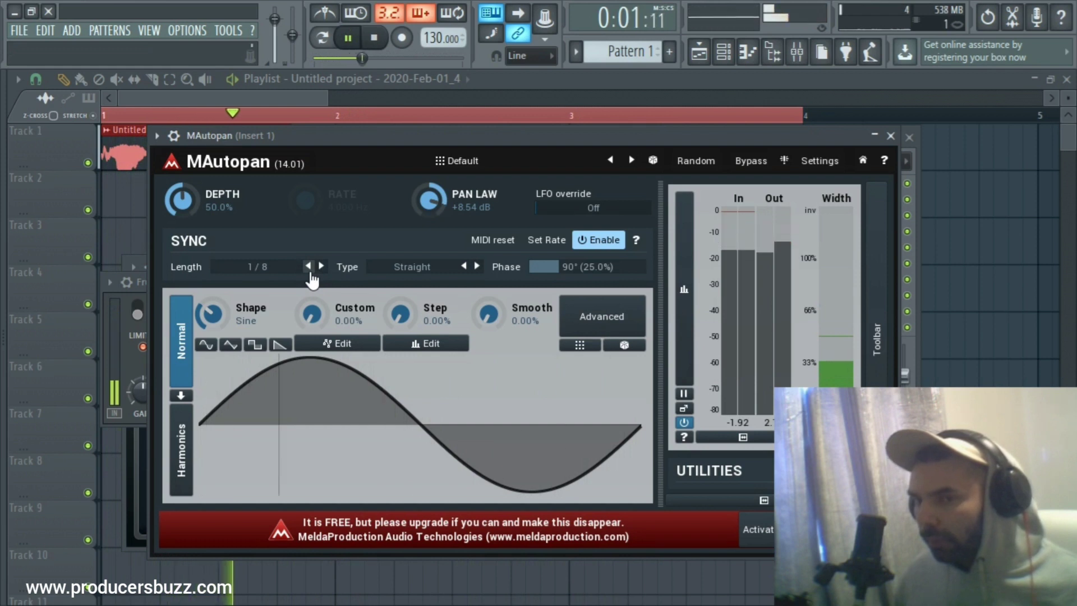
key("space")
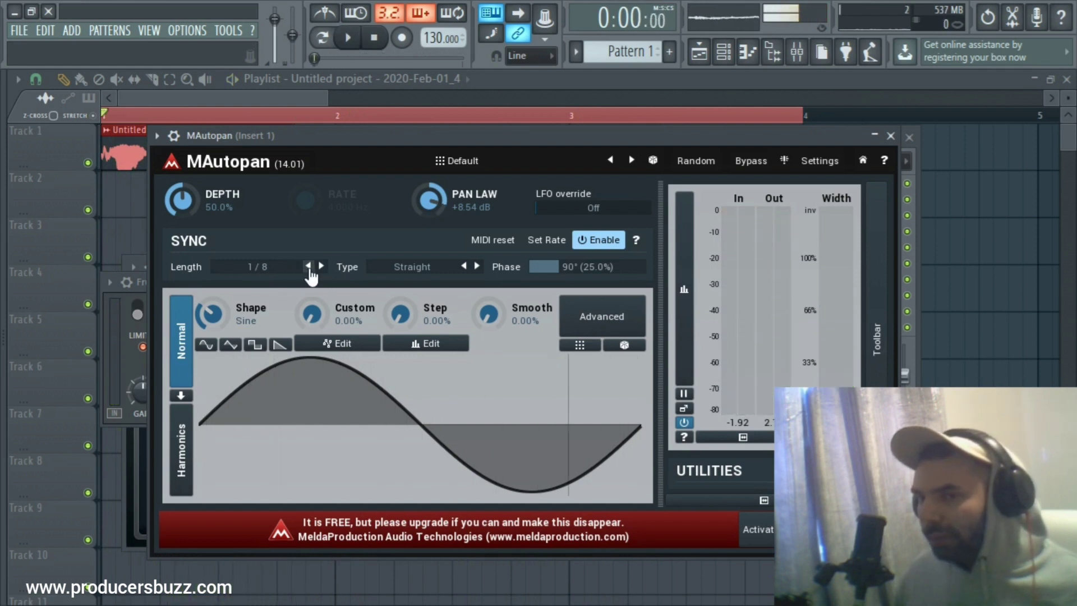
key("space")
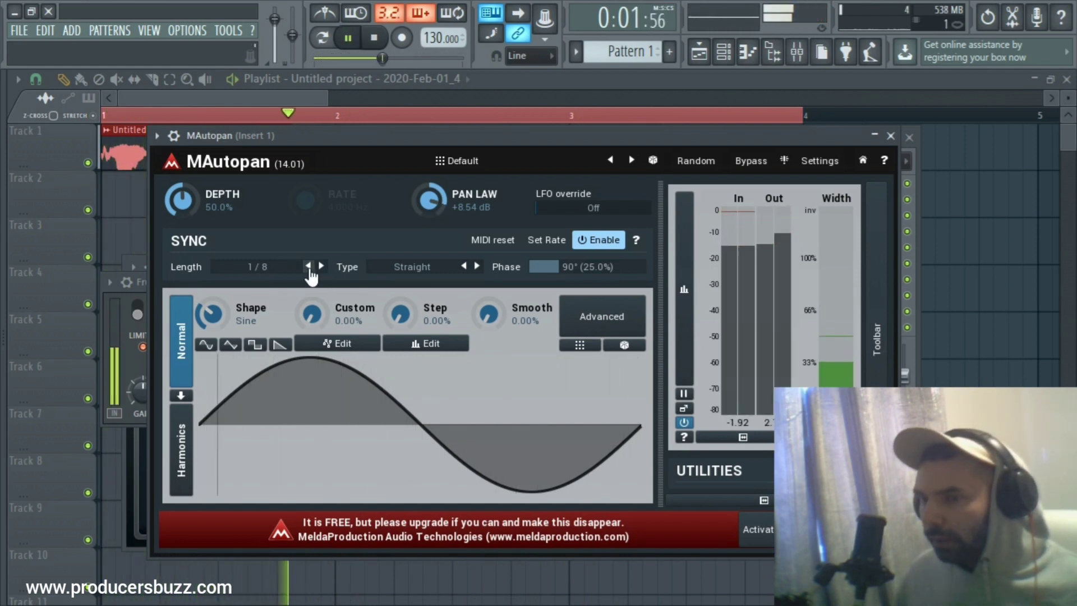
key("space")
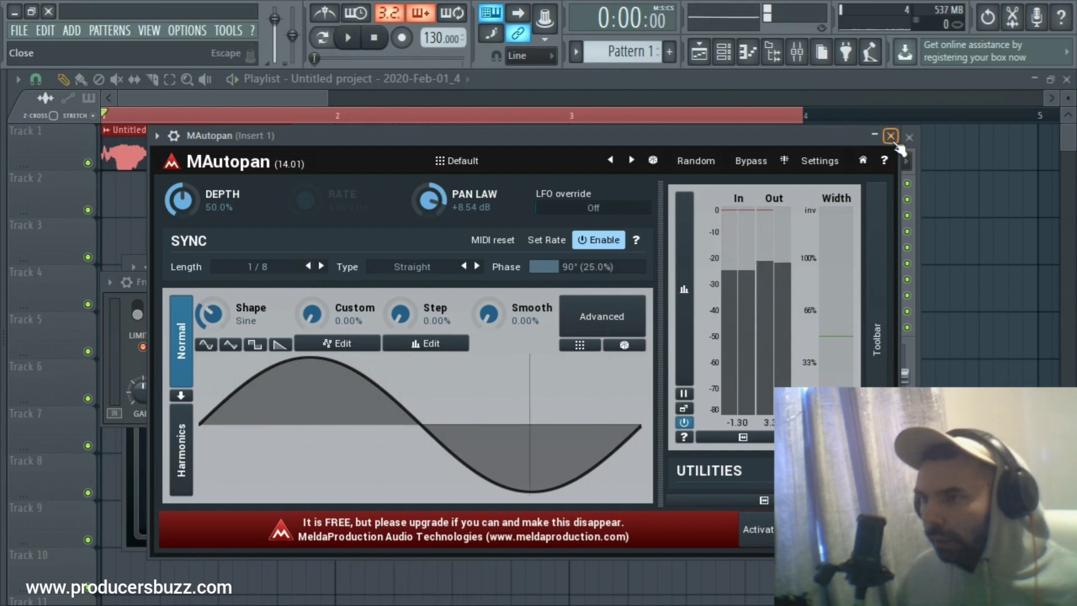
left_click(891, 137)
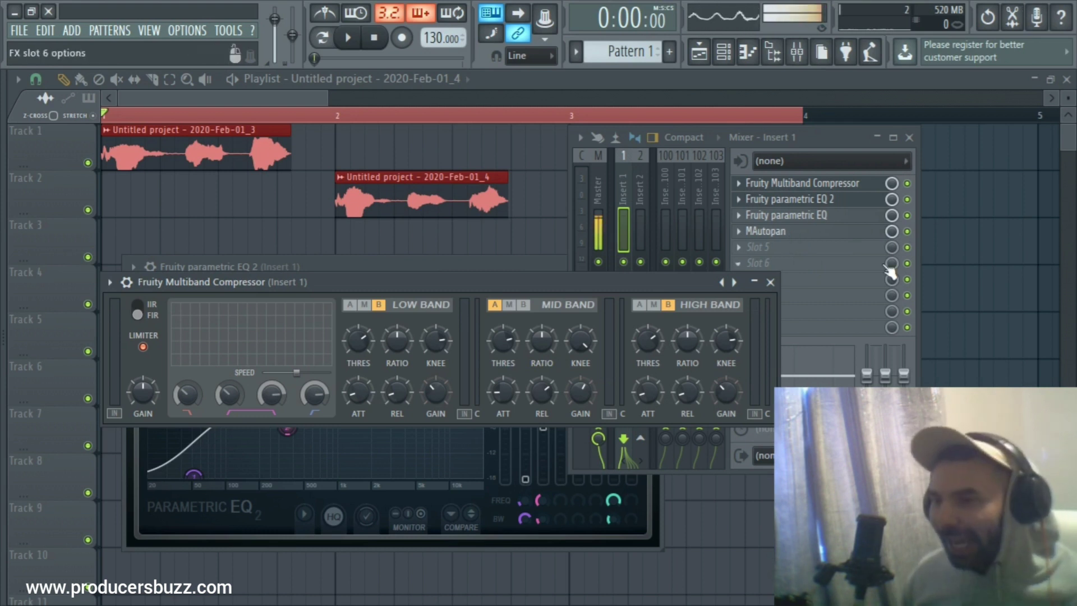
- Collapse the Fruity Multiband Compressor window, audition the clips and reopen MAutopan's editor
left_click(755, 282)
key("space")
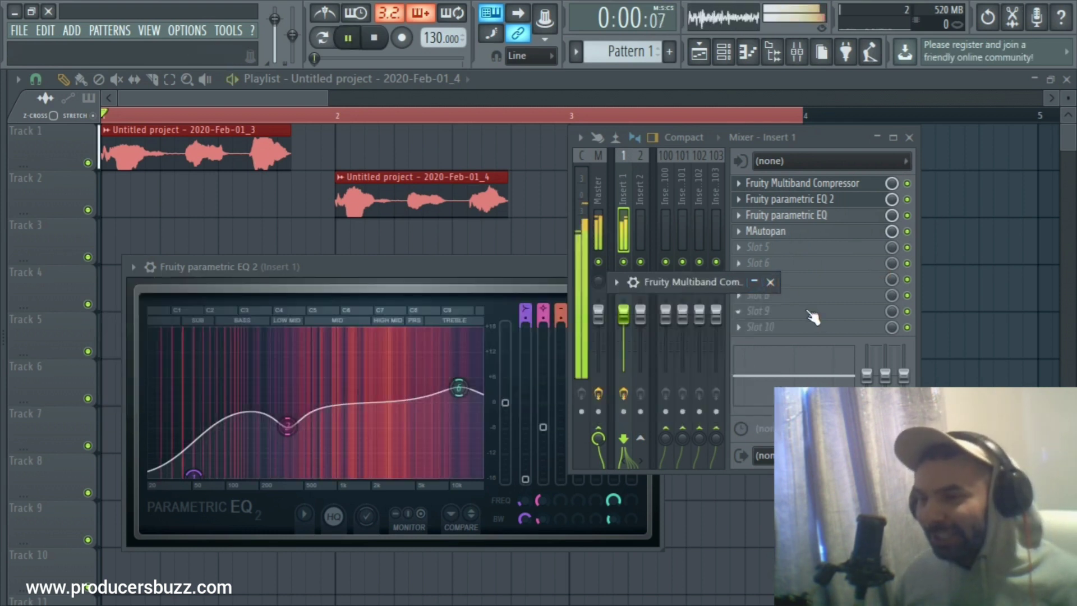
left_click(840, 236)
key("space")
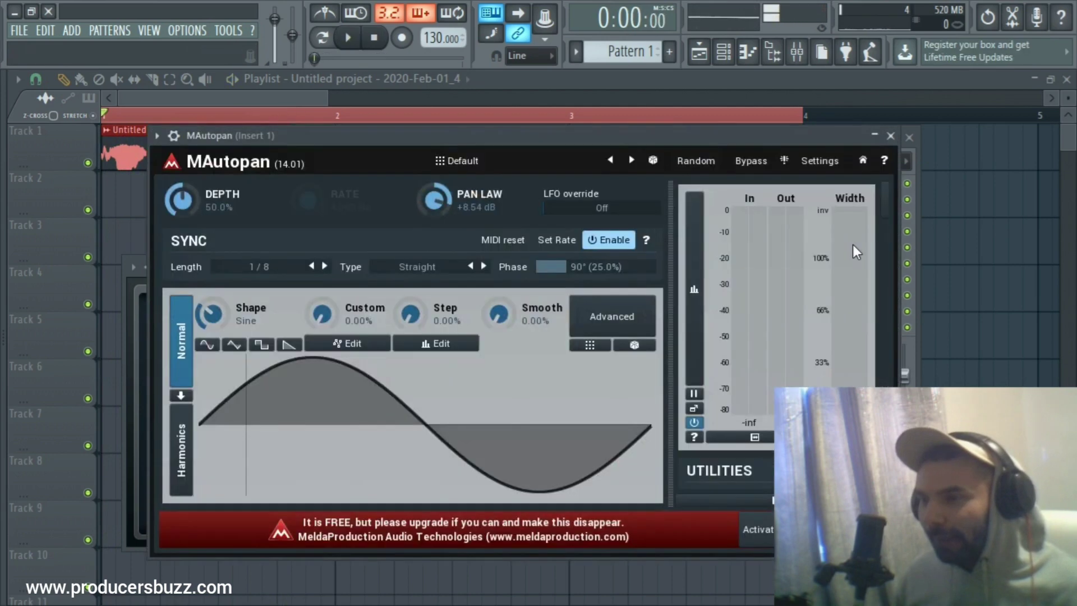
- Load MAutopan's Switching preset and audition the clips with it
left_click(467, 162)
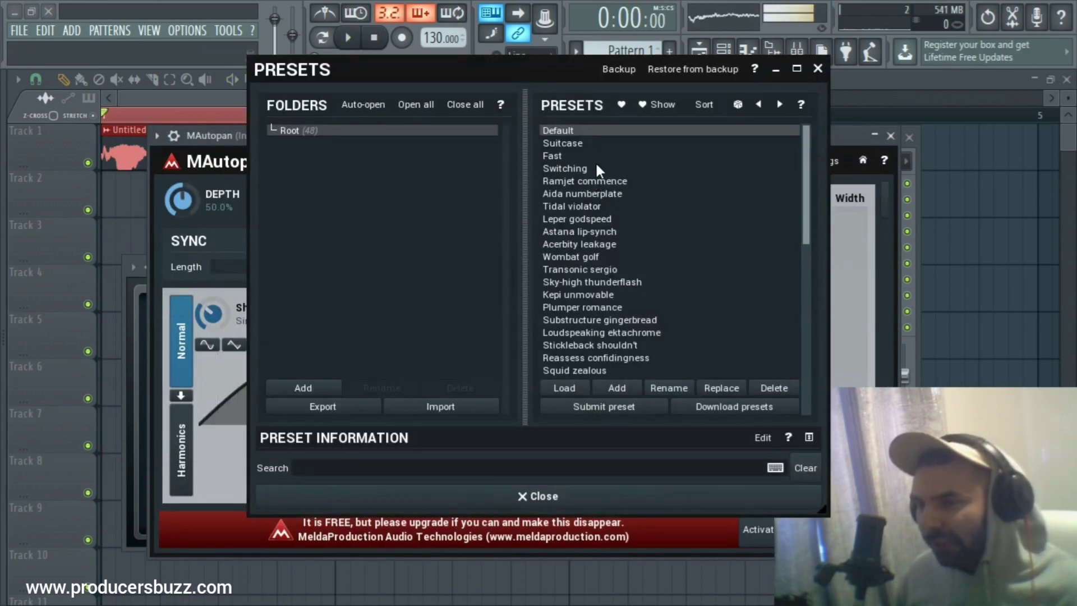
left_click(569, 168)
left_click(817, 69)
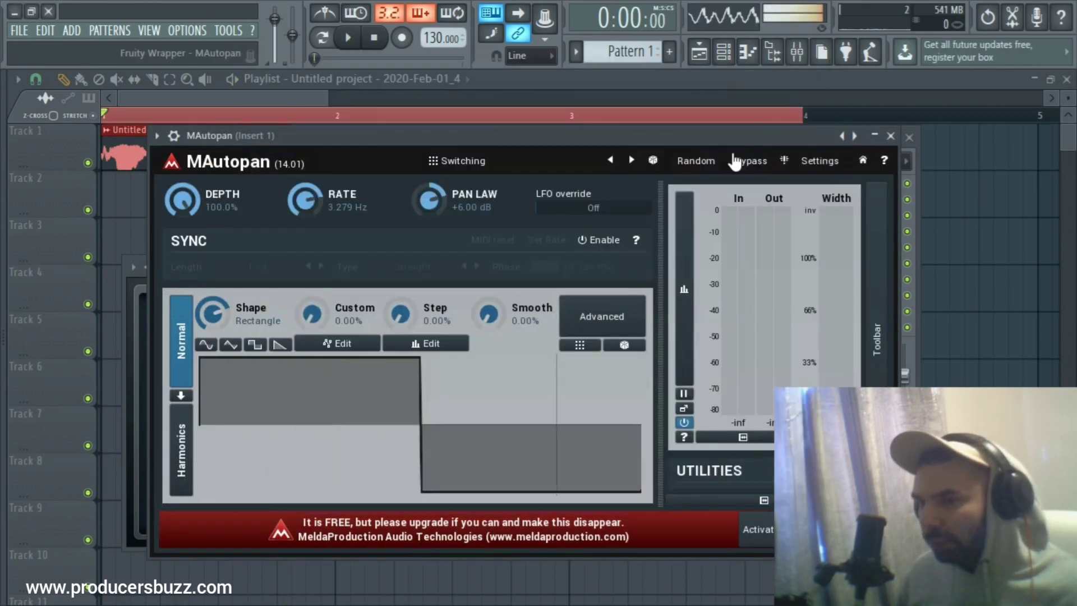
key("space")
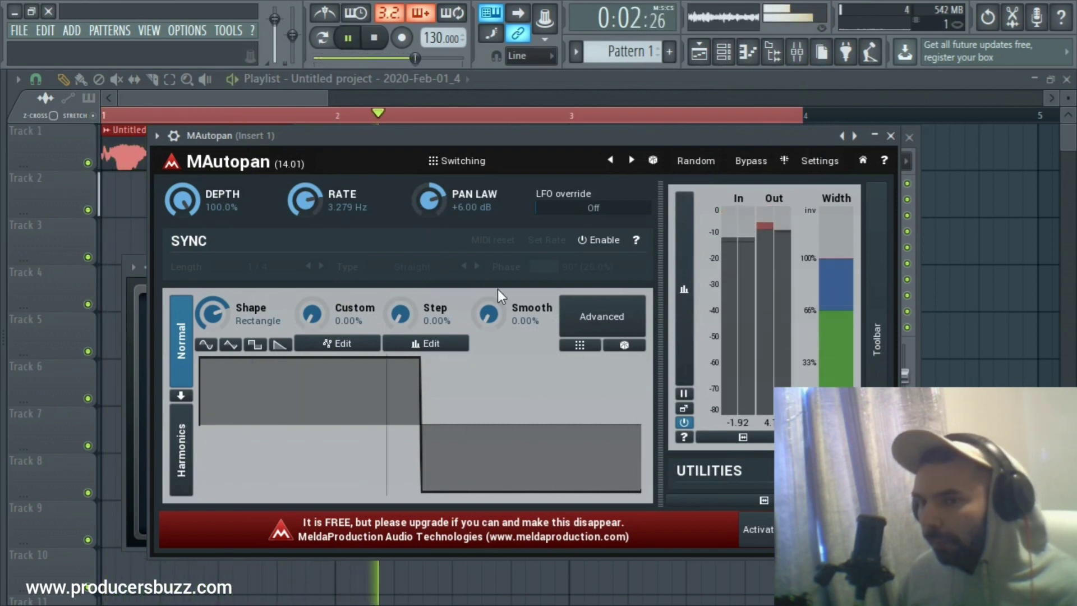
key("space")
- Change MAutopan's shape to sine, audition the clips and collapse its window
left_click(206, 344)
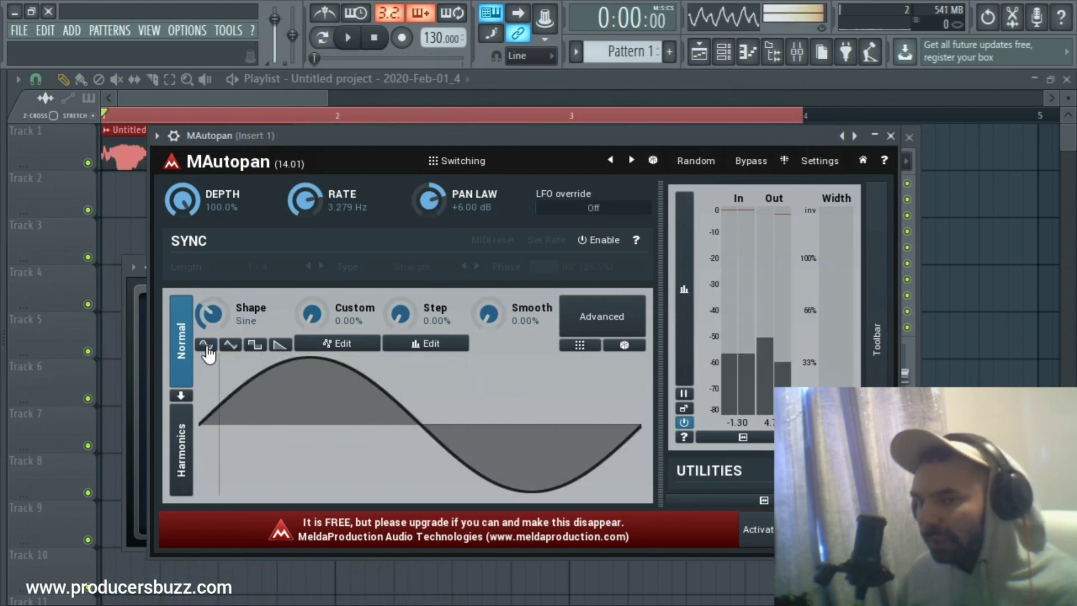
key("space")
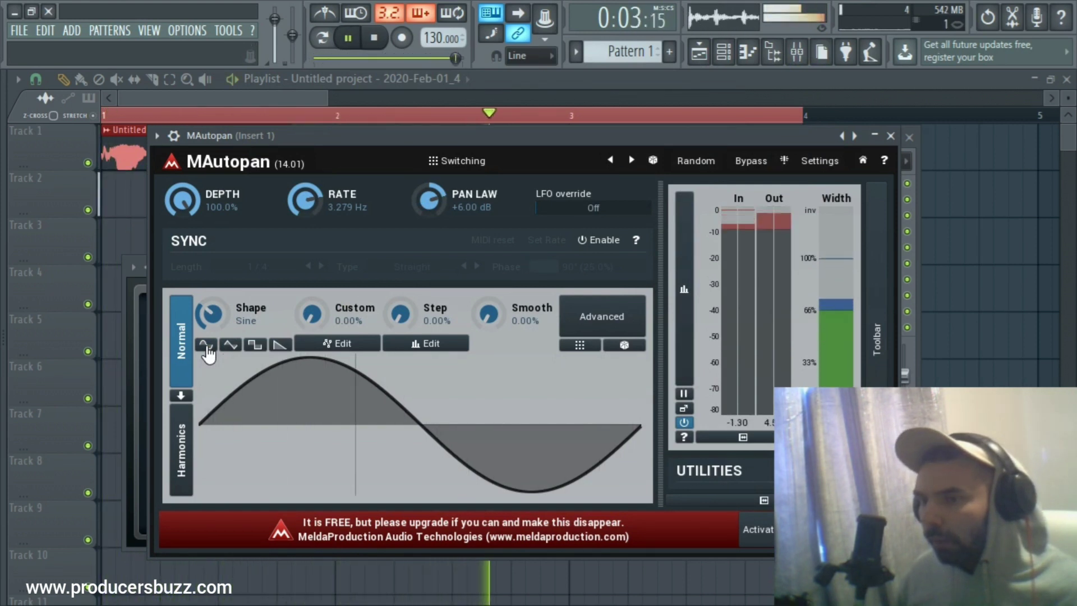
key("space")
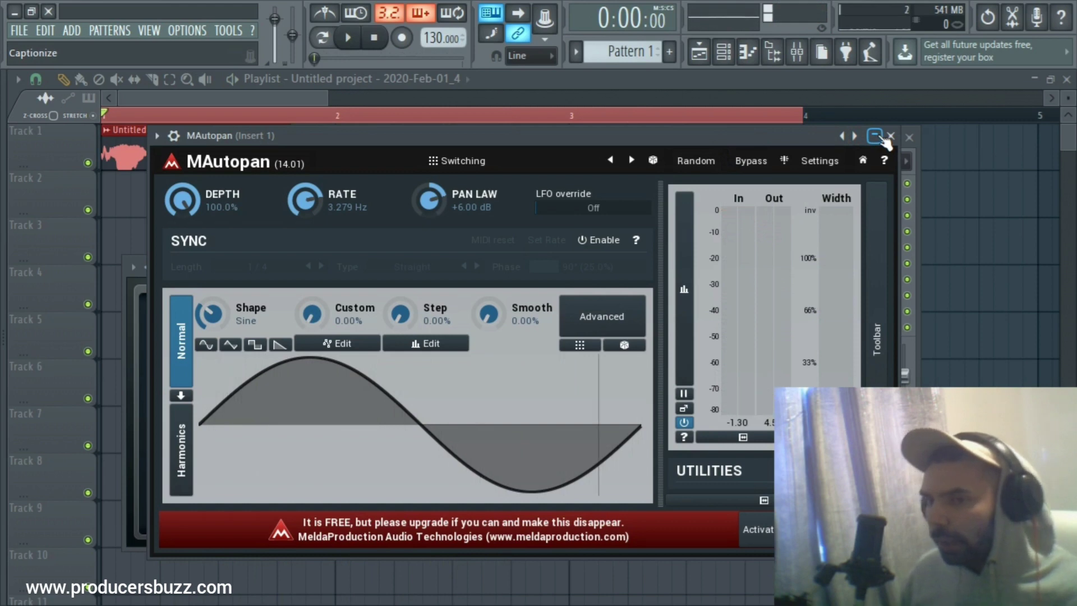
left_click(875, 137)
- Lower MAutopan's mix level in slot 4 to 70% during playback, and close the Fruity parametric EQ 2 window
left_click_drag(896, 233, 896, 240)
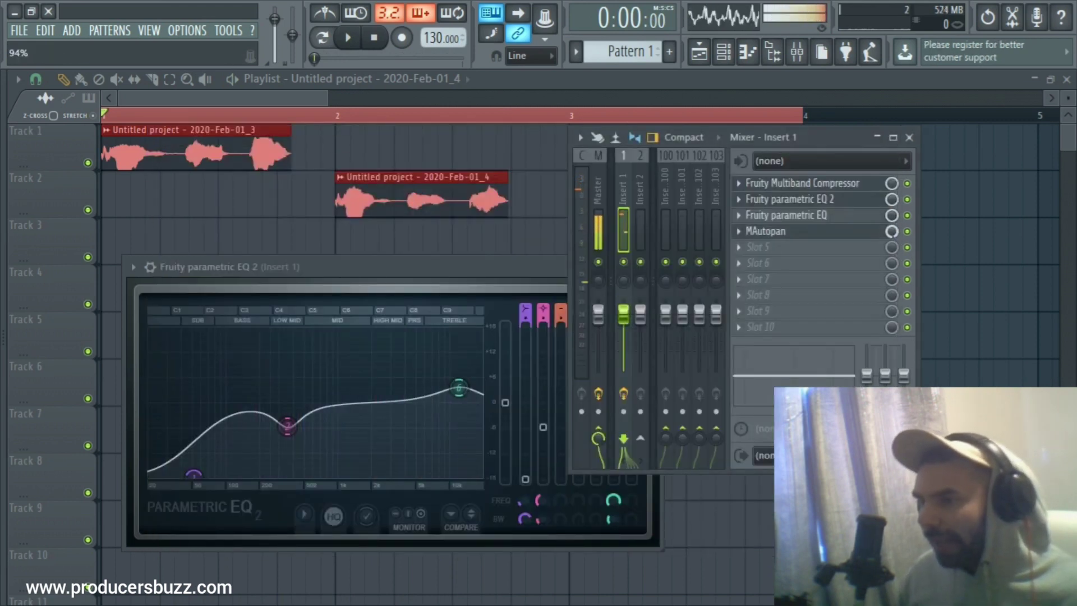
key("space")
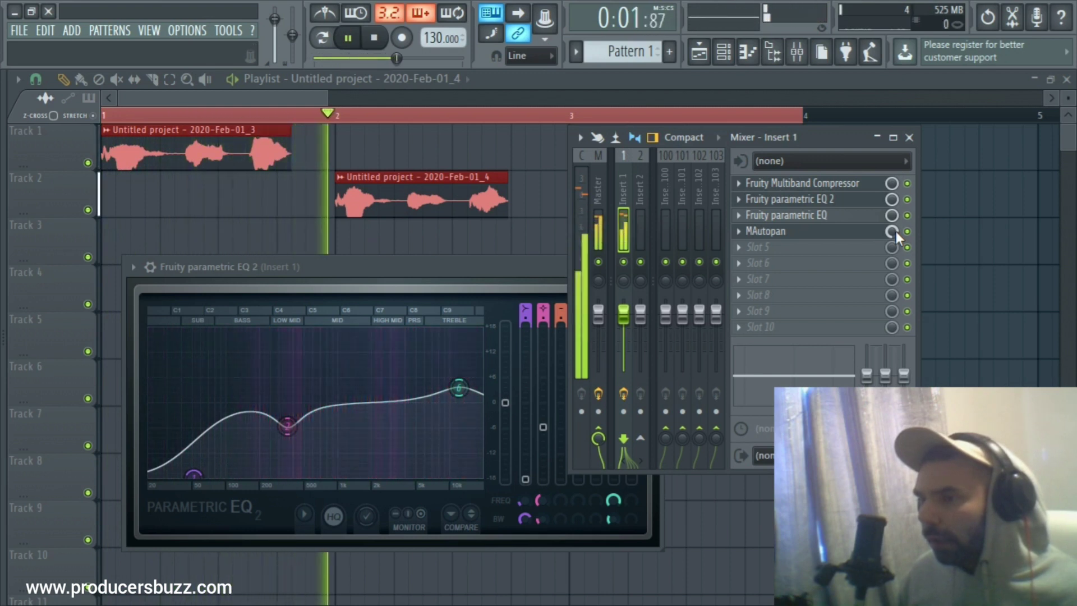
mouse_move(896, 231)
left_mouse_down()
mouse_move(897, 260)
mouse_move(897, 220)
mouse_move(893, 230)
left_mouse_up()
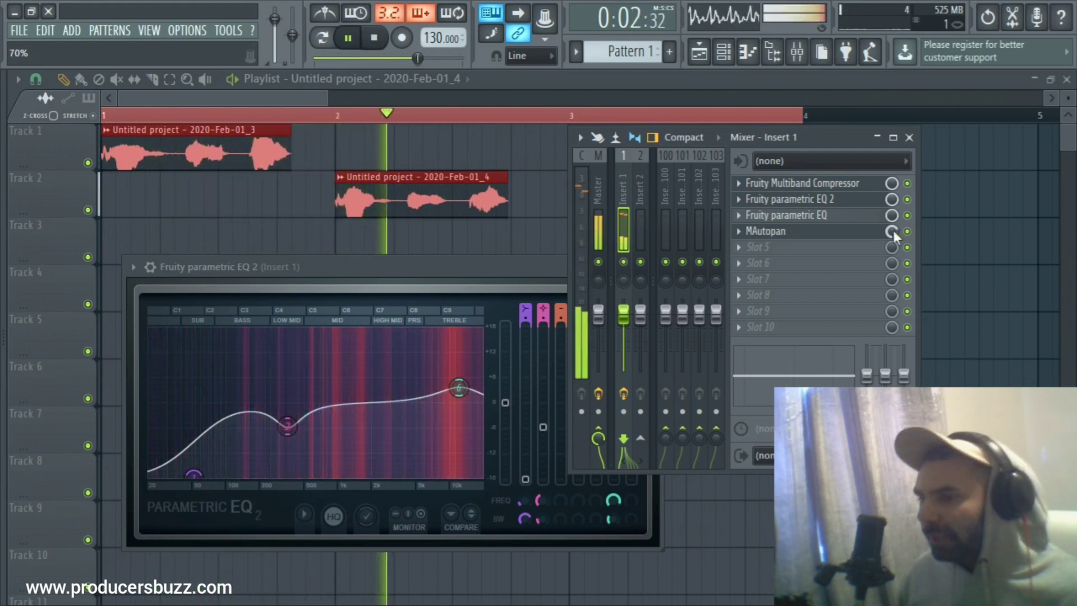
left_click(539, 263)
key("space")
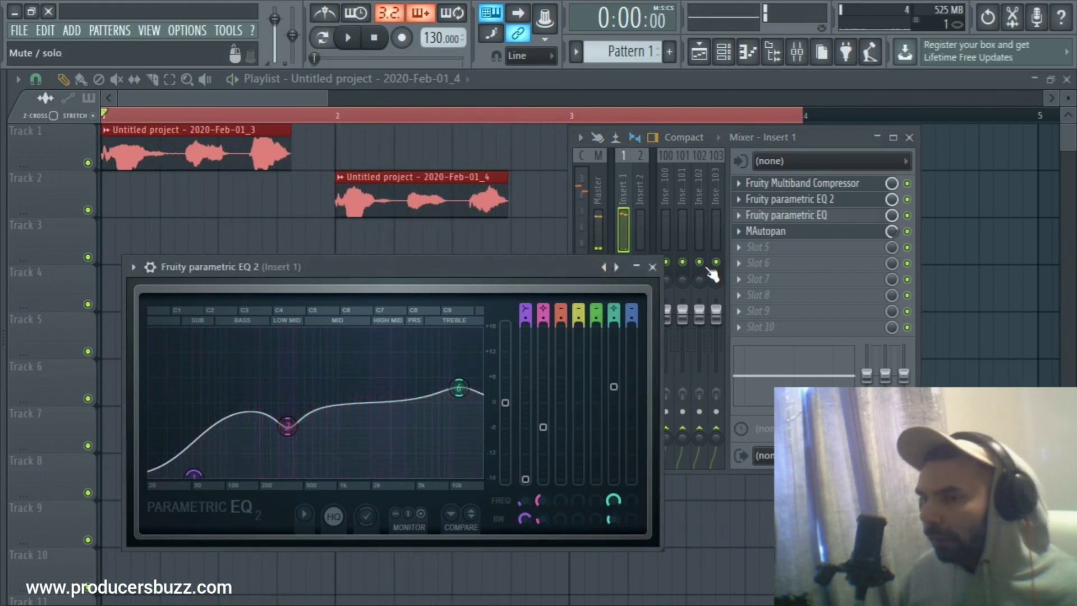
left_click(652, 268)
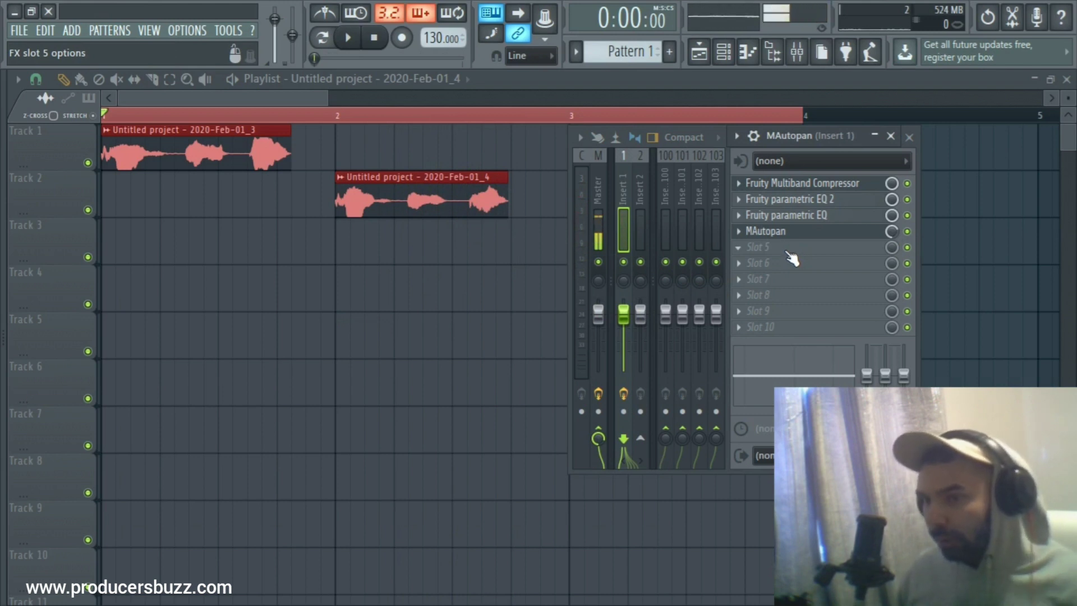
- Add Fruity Reeverb 2 to slot 5 of Insert 1 with a 20% mix level, and audition the clips
left_click(776, 246)
left_click(846, 238)
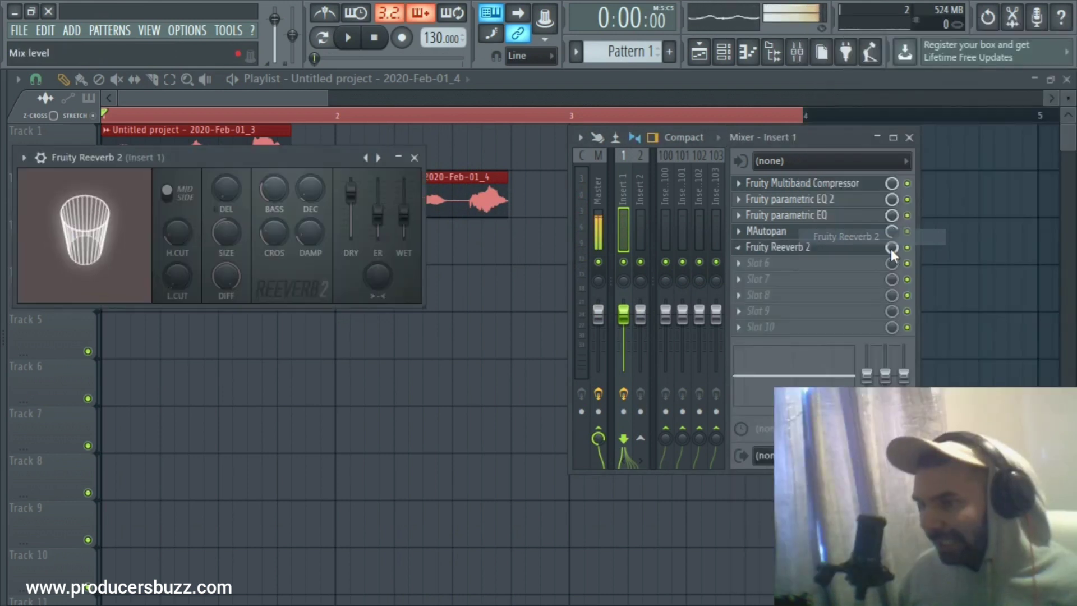
left_click_drag(891, 248, 891, 280)
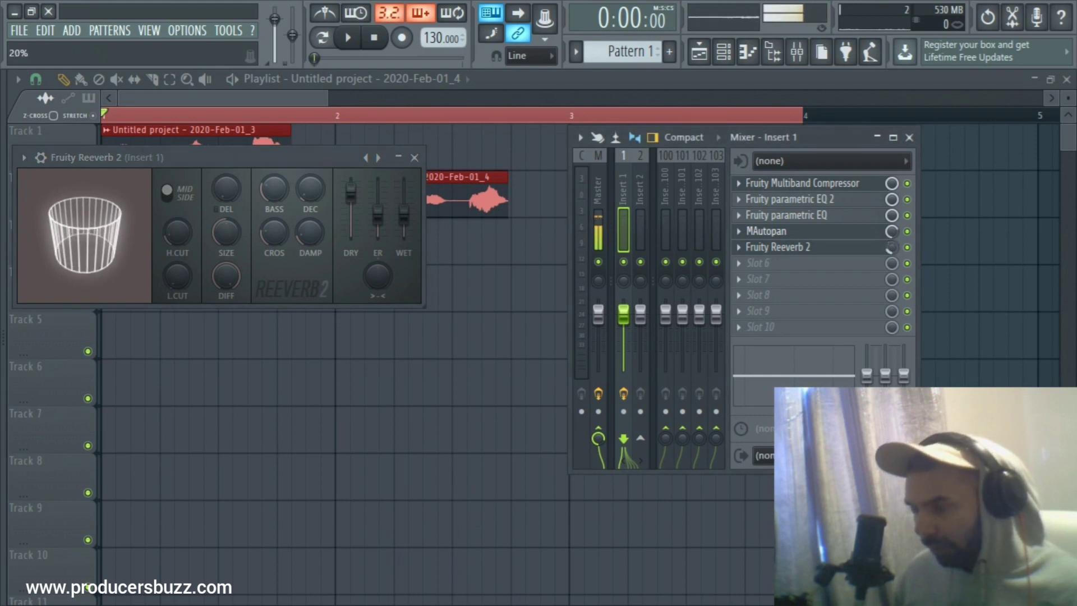
key("space")
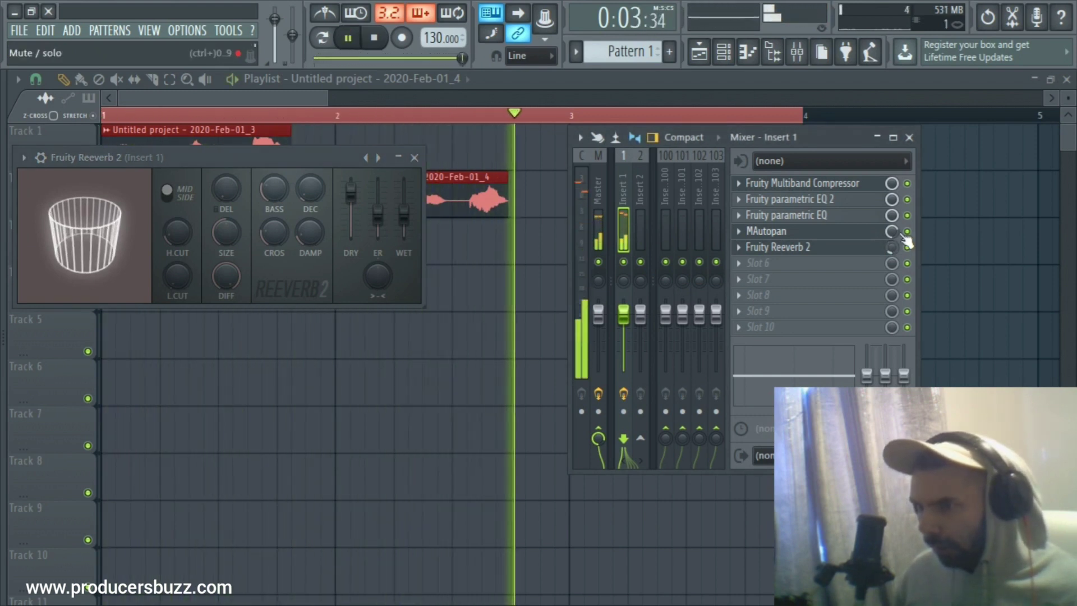
key("space")
- Hide the Fruity Reeverb 2 editor and close the collapsed Fruity Multiband Compressor window
left_click(866, 253)
left_click(718, 284)
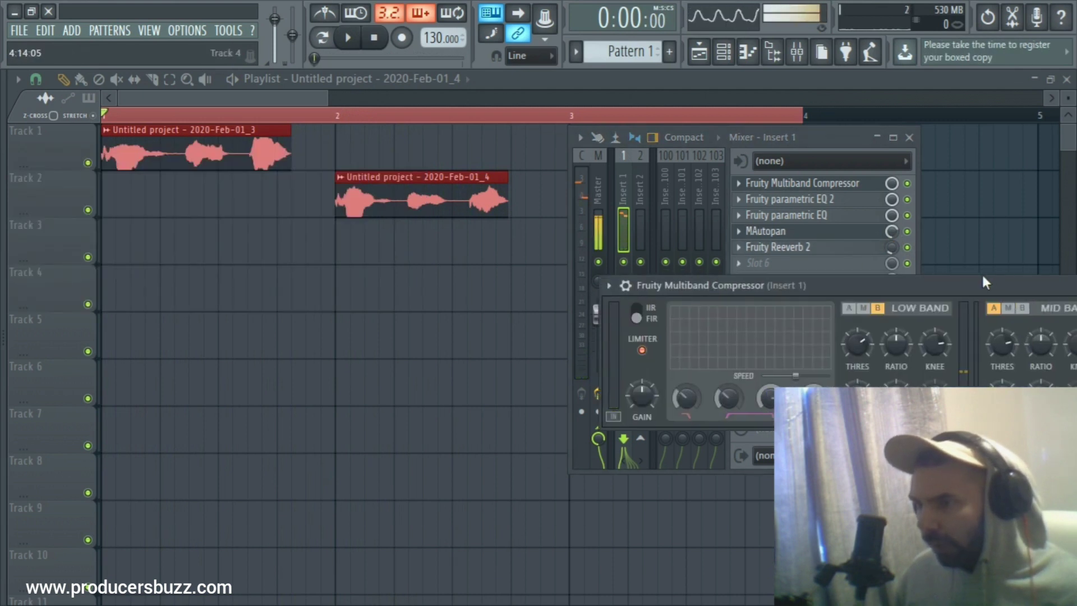
left_click_drag(981, 272, 575, 191)
left_click(861, 195)
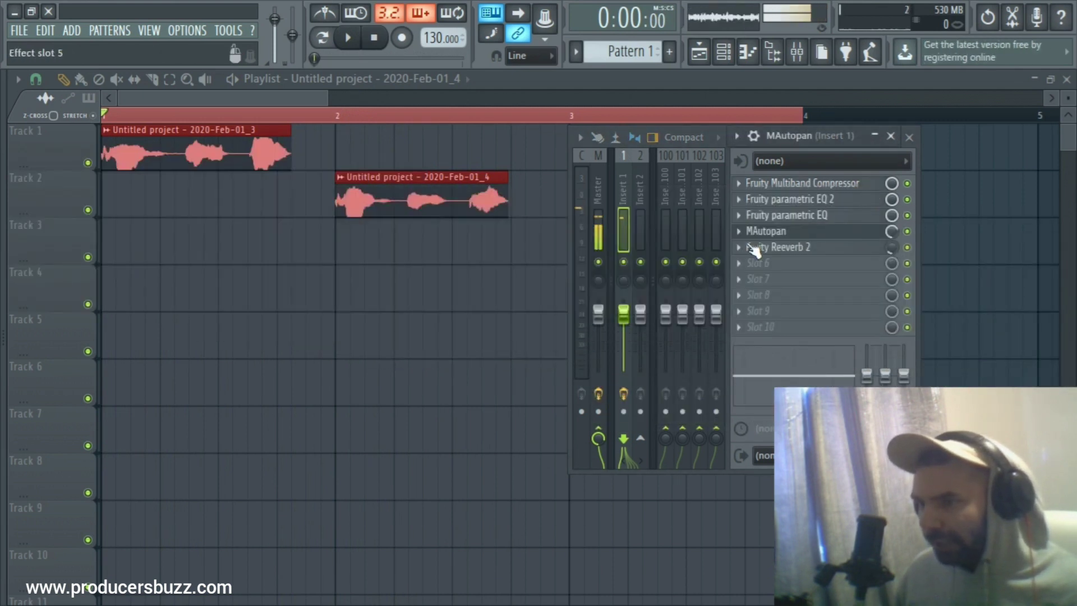
- Reopen the Fruity Reeverb 2 editor from slot 5, raise its wet level to 78% and collapse the window
left_click(739, 248)
mouse_move(800, 267)
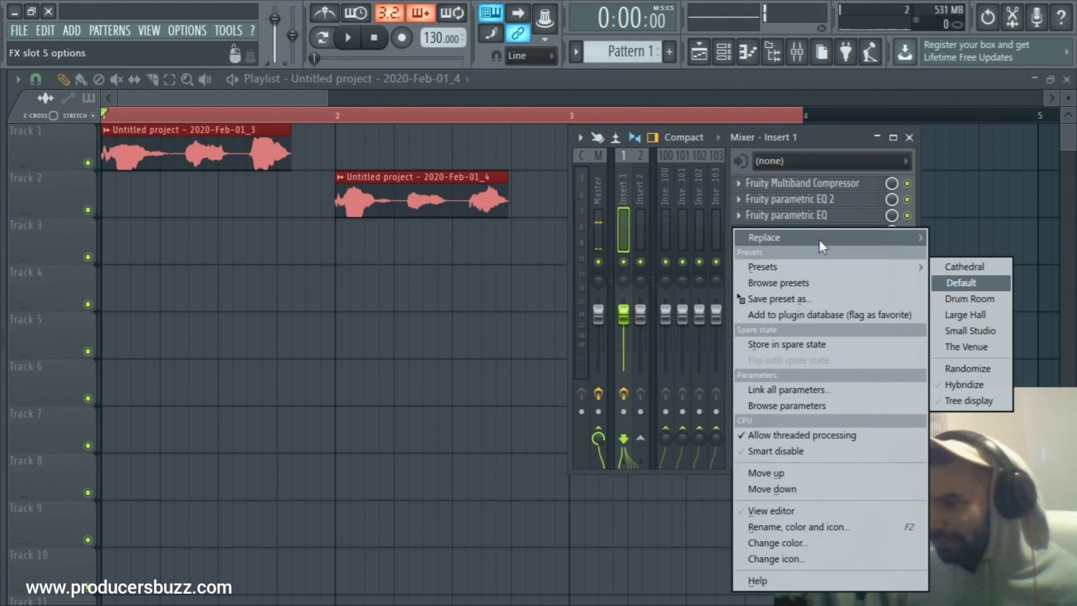
mouse_move(818, 239)
left_click(858, 229)
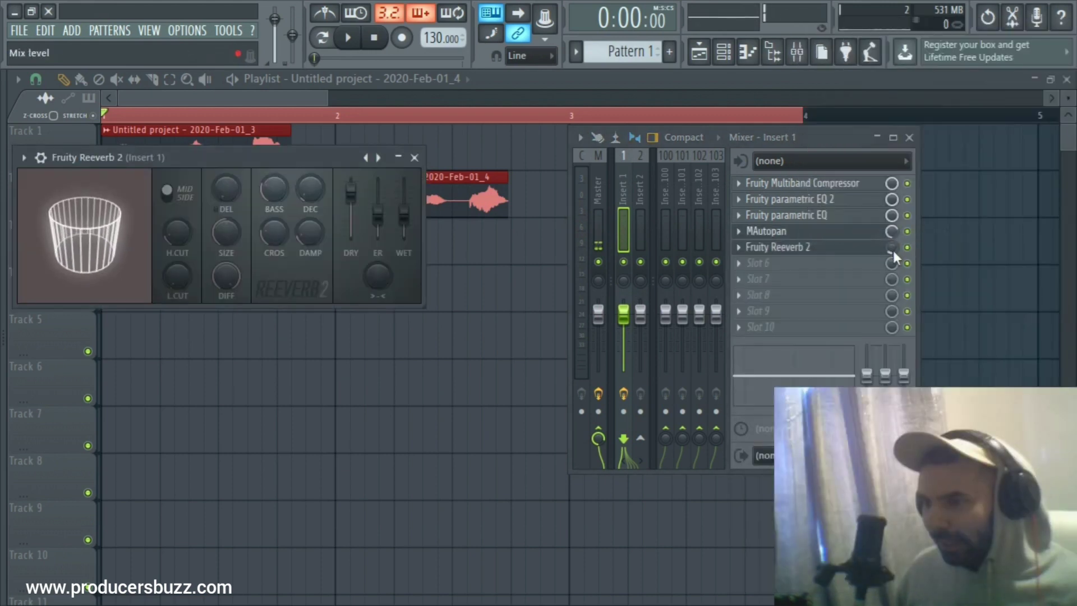
left_click_drag(403, 216, 404, 198)
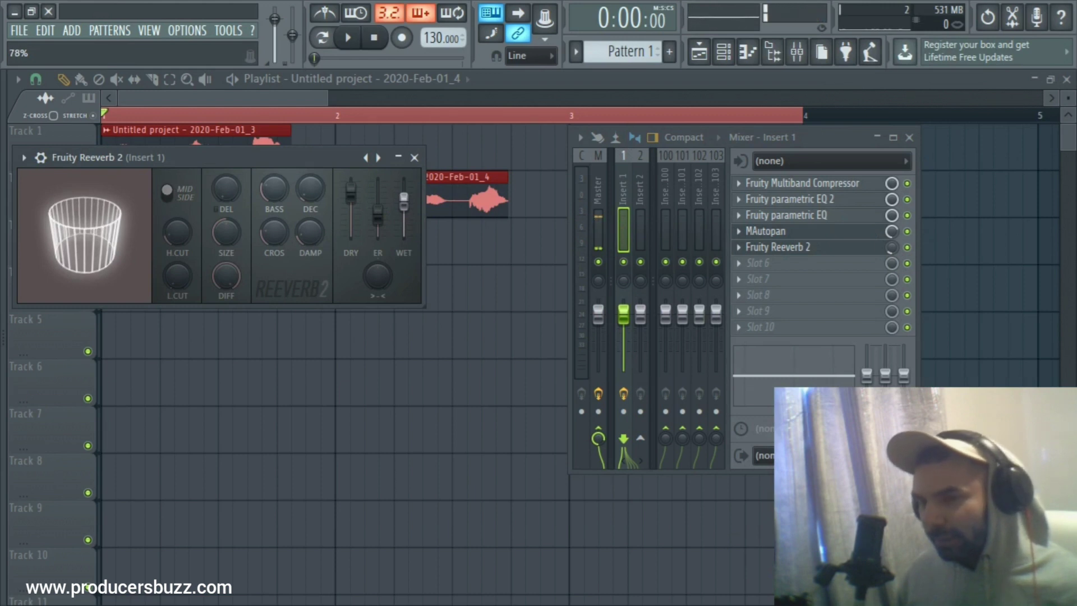
left_click(398, 157)
- Audition the clips through the full effect chain, zoom in on the playlist and bring the mixer back up
left_click_drag(820, 136, 832, 145)
key("space")
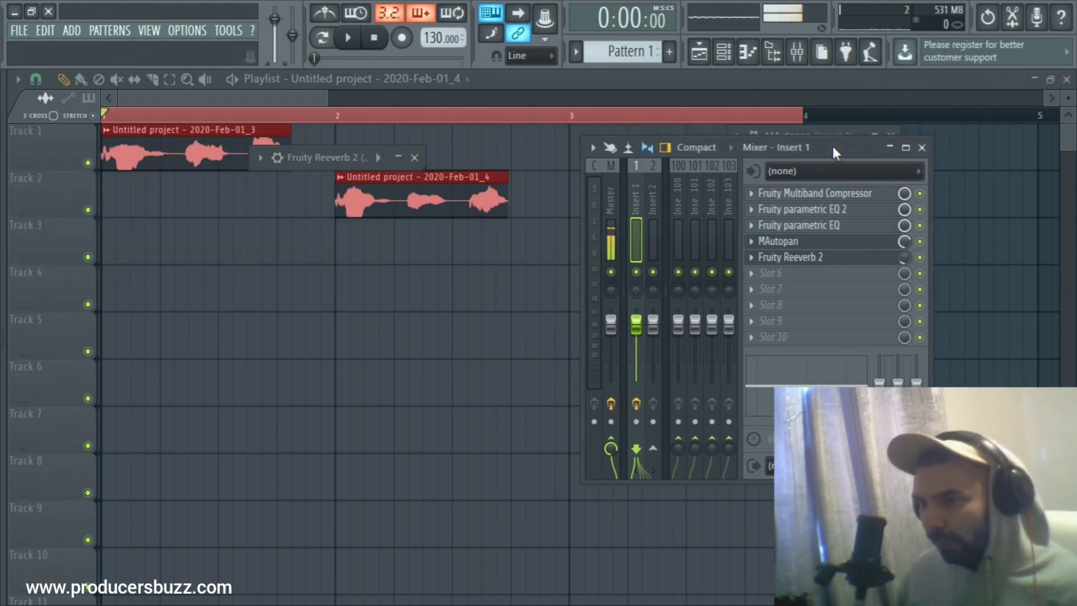
key("space")
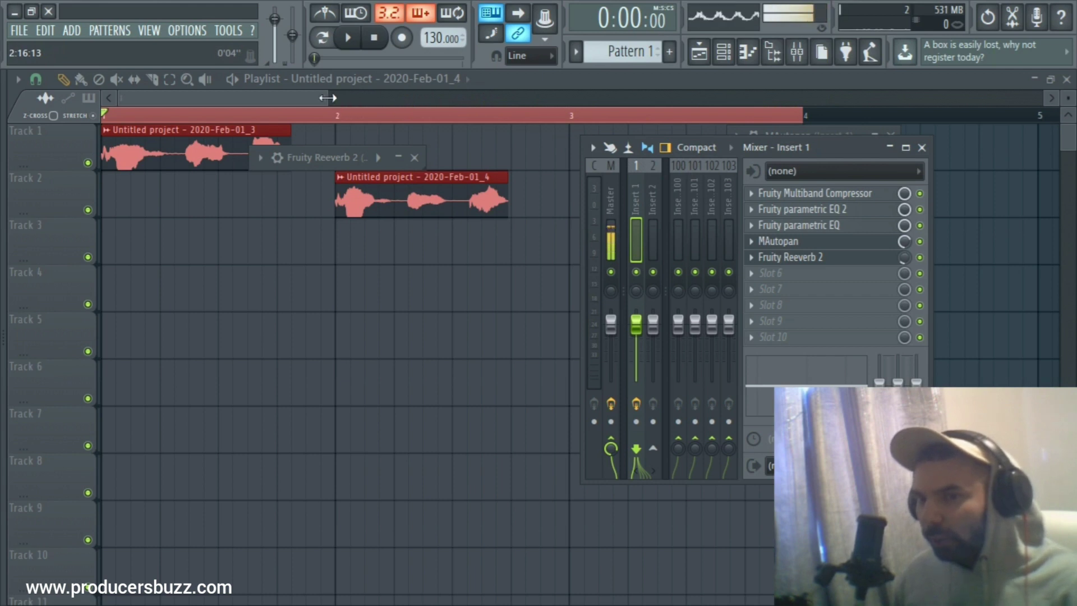
left_click_drag(328, 98, 262, 102)
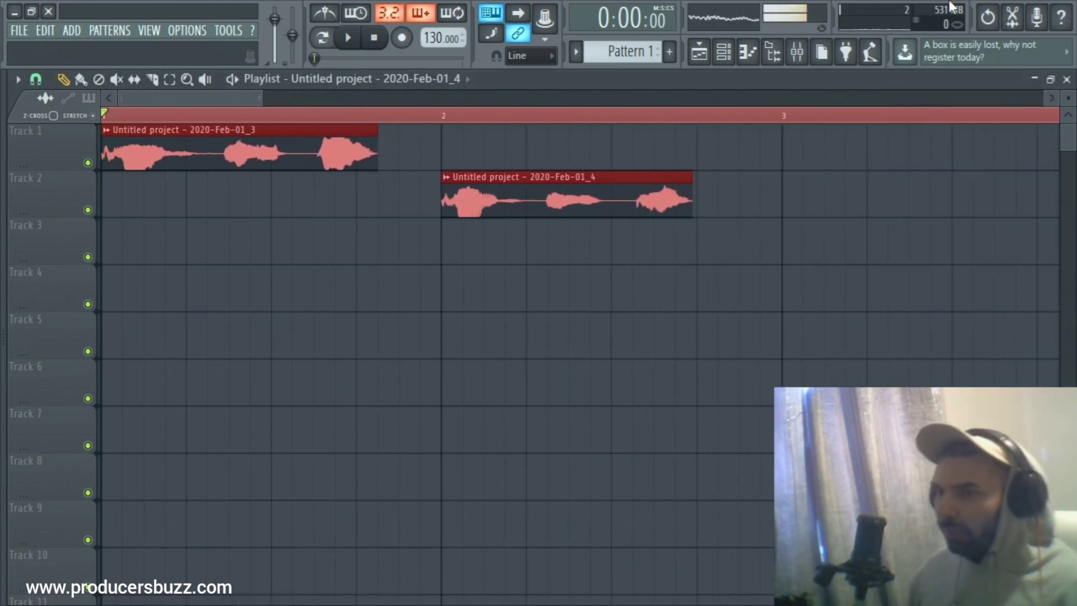
left_click(797, 51)
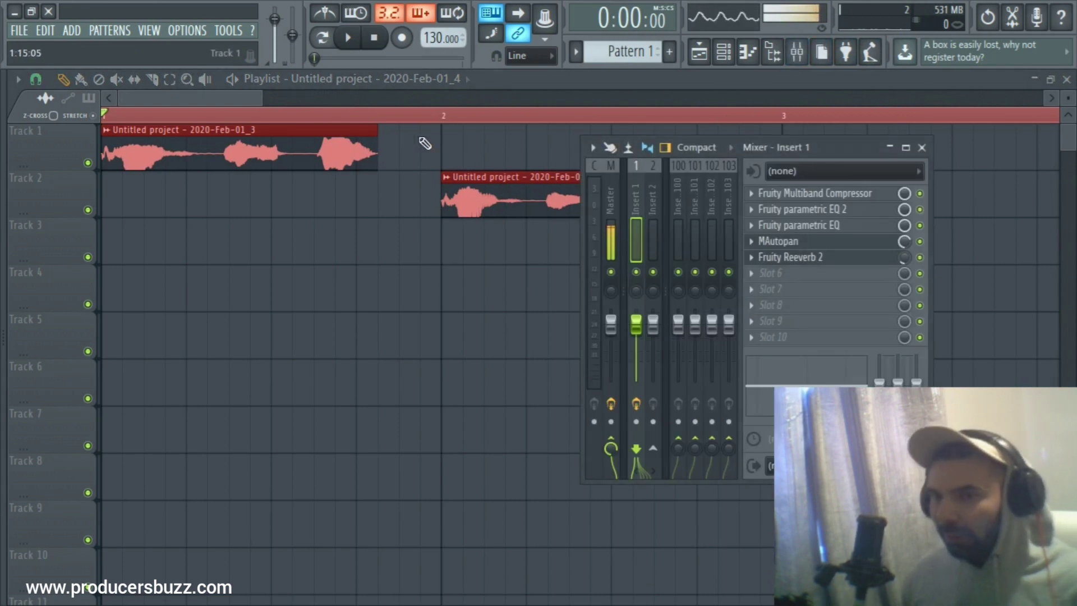
- Deselect the clips, look through the Track 1 clip's sample settings and miscellaneous functions, and close its channel window
left_click(339, 137)
left_click(226, 132)
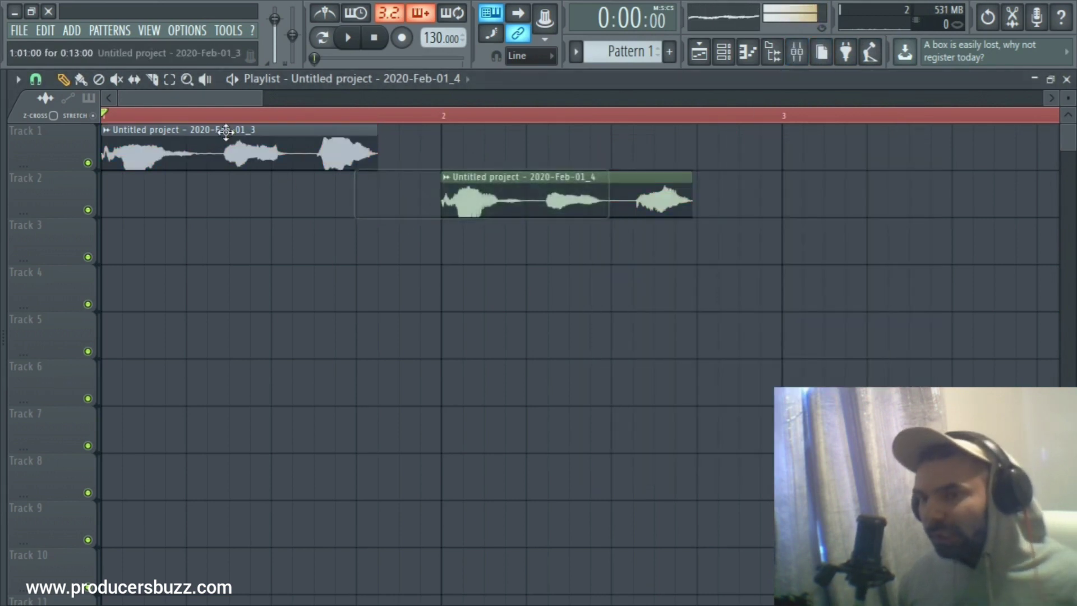
double_click(231, 158)
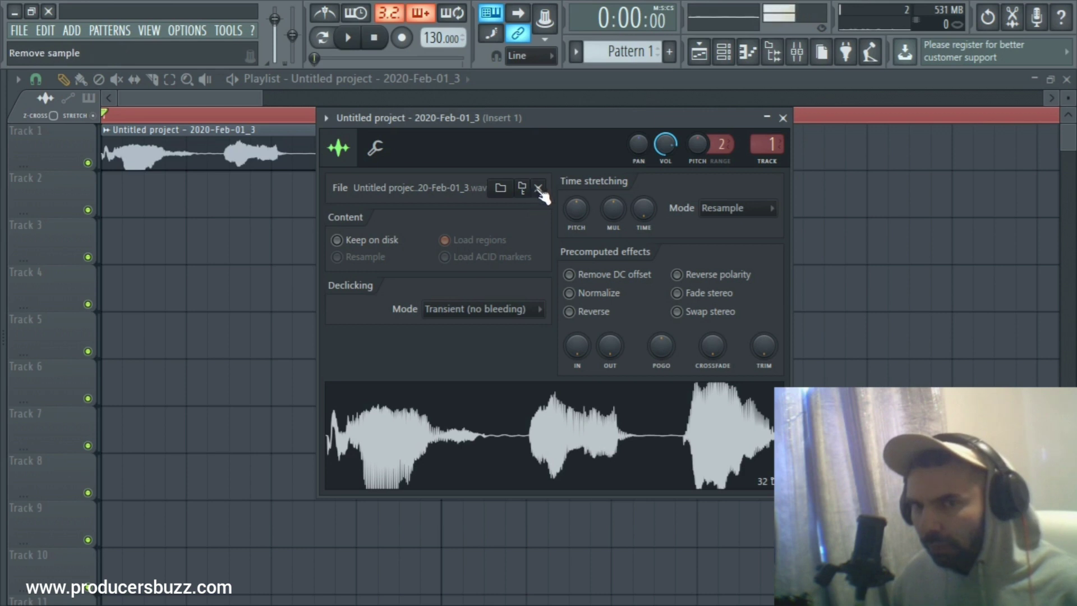
left_click(788, 129)
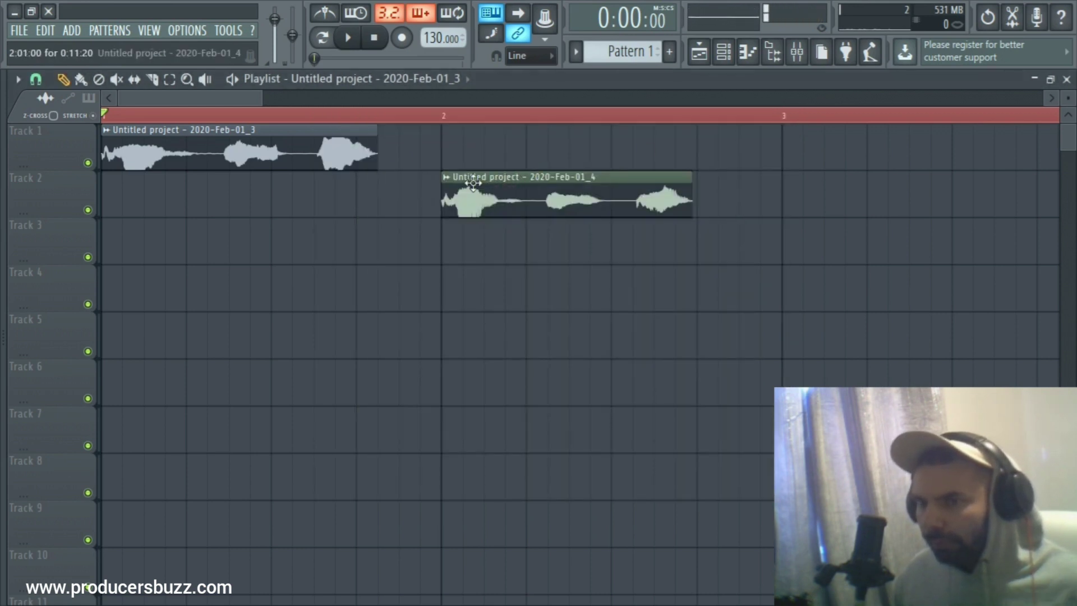
double_click(357, 149)
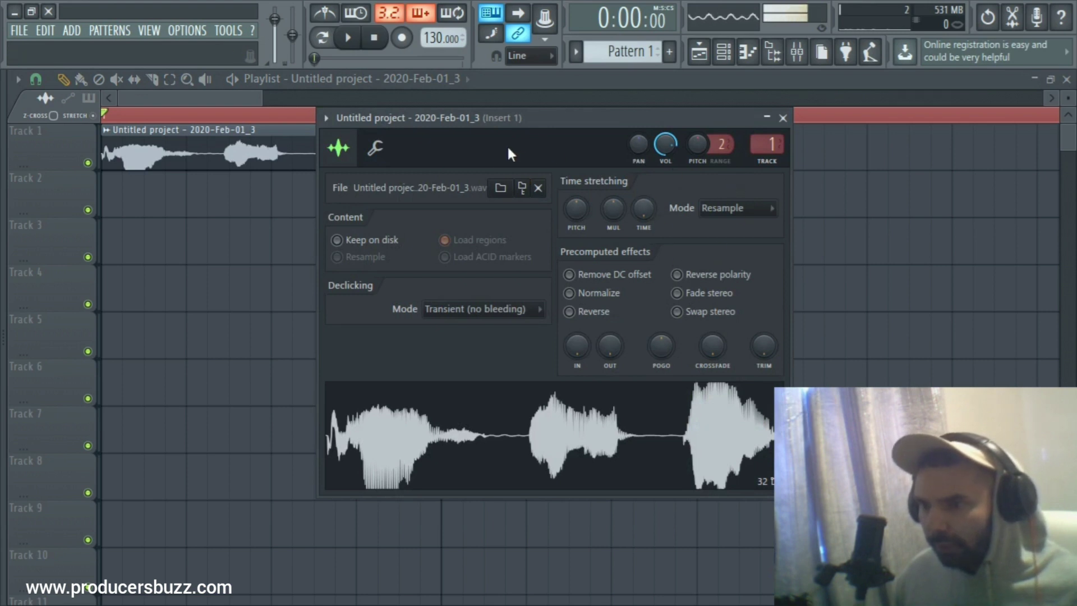
left_click(377, 150)
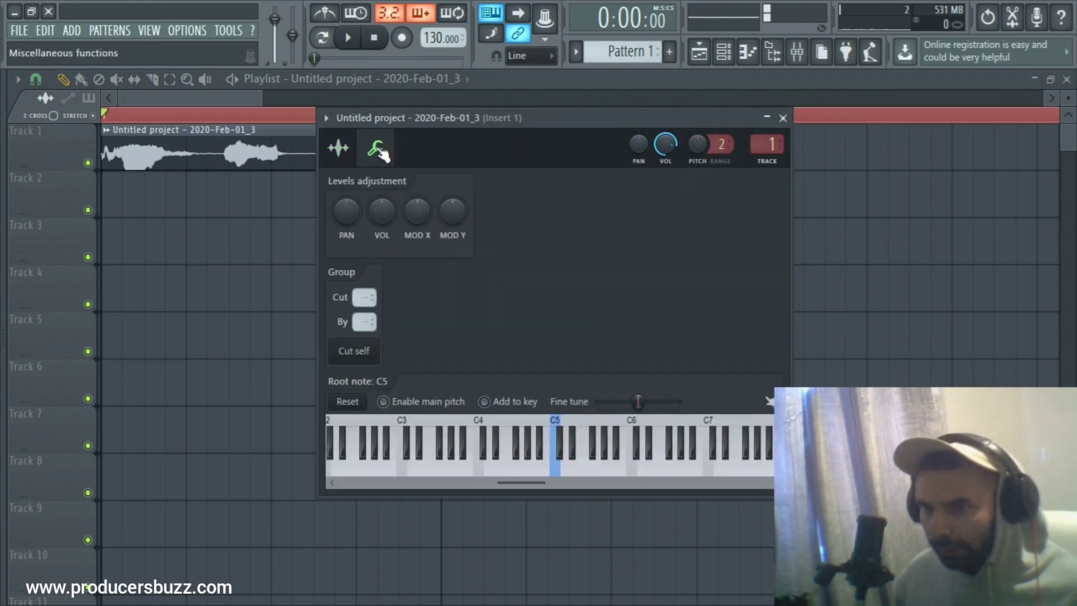
left_click(339, 149)
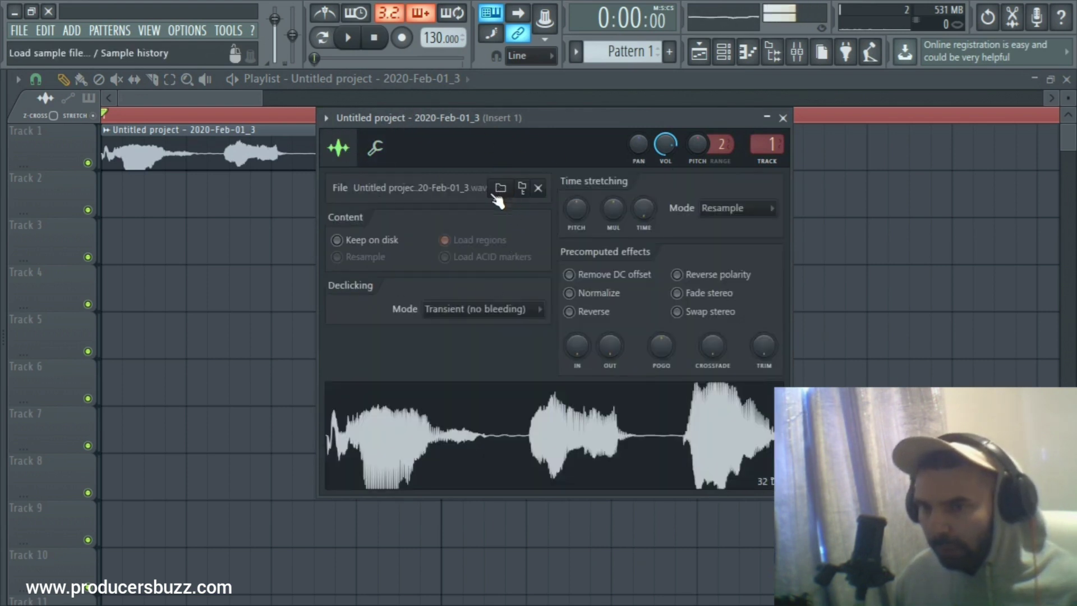
left_click(782, 117)
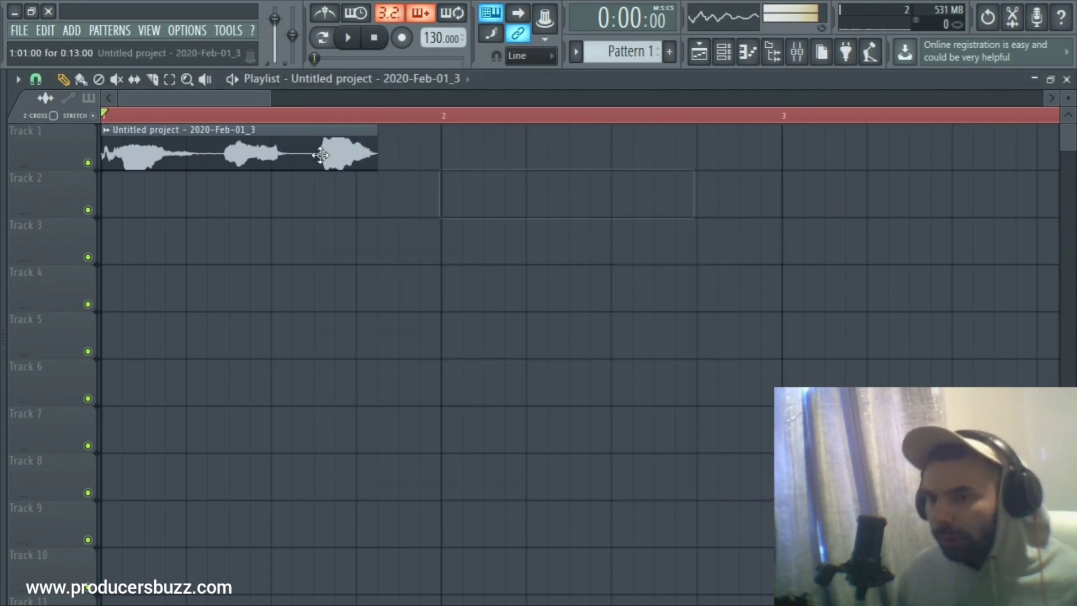
- Remove the Track 2 clip and set up a wave export of the remaining clip to the Desktop as PAV TAG 1
left_click_drag(268, 97, 365, 97)
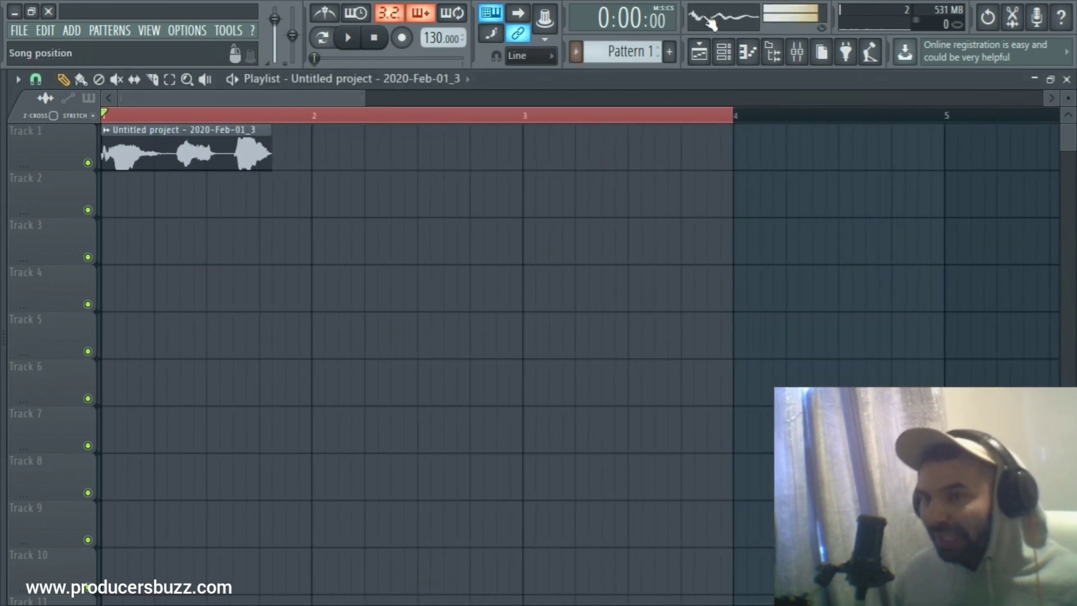
left_click(23, 30)
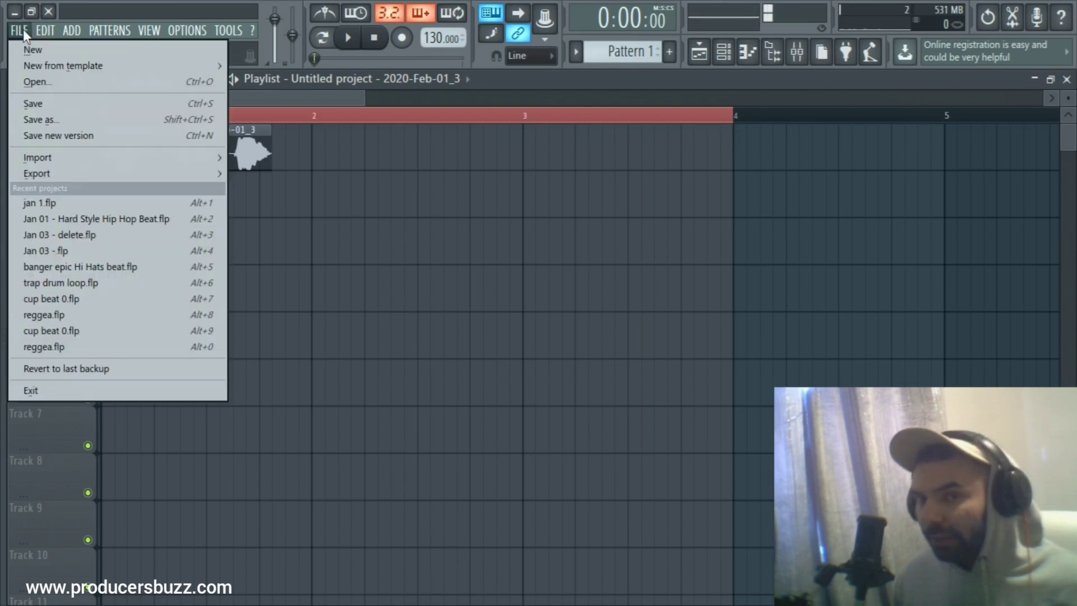
mouse_move(130, 172)
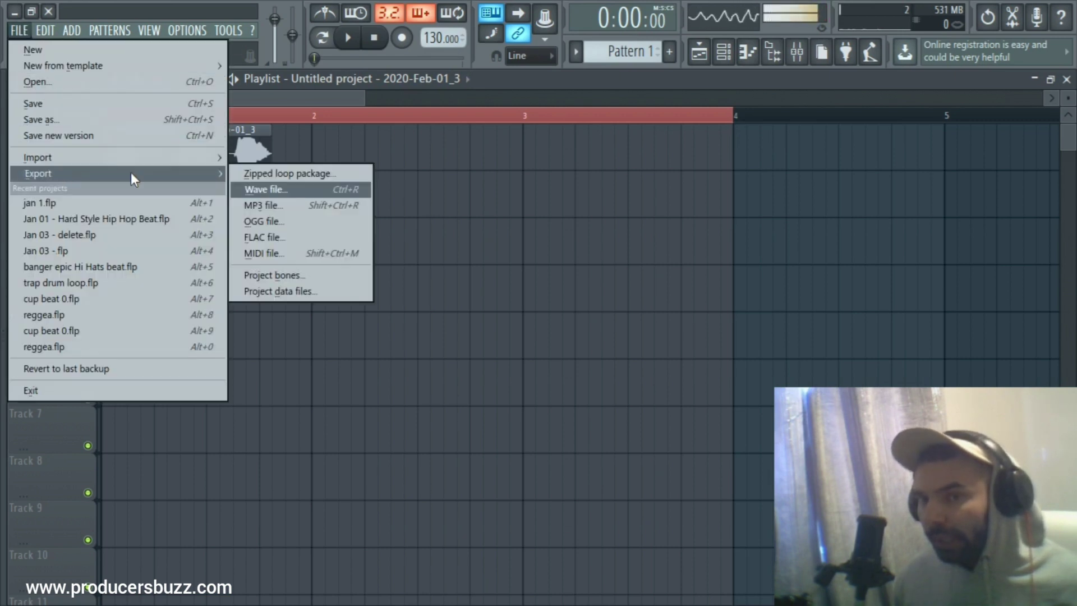
left_click(286, 187)
left_click(79, 168)
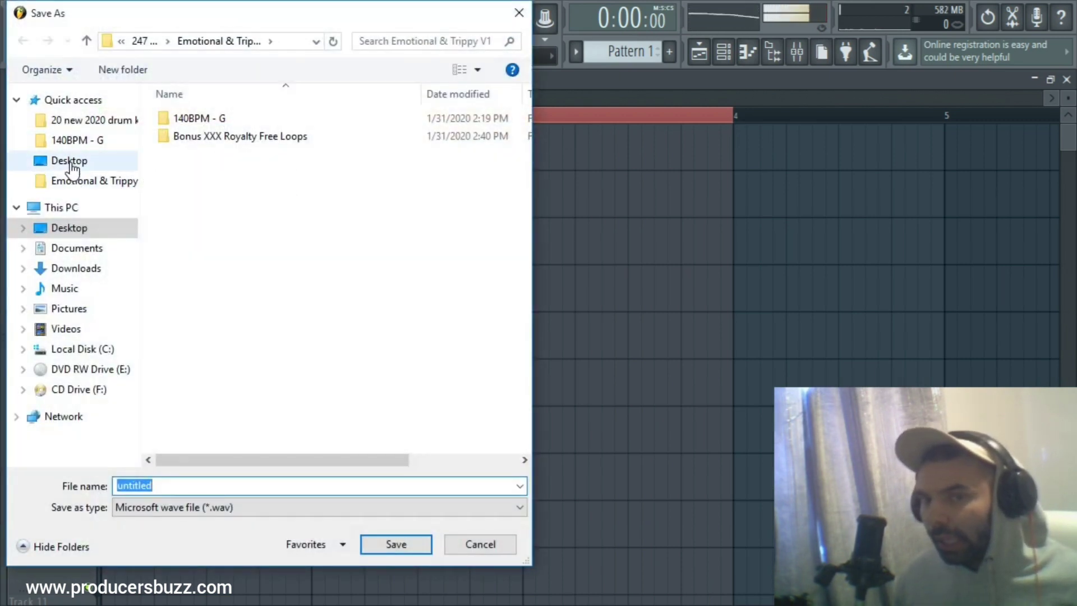
left_click(251, 483)
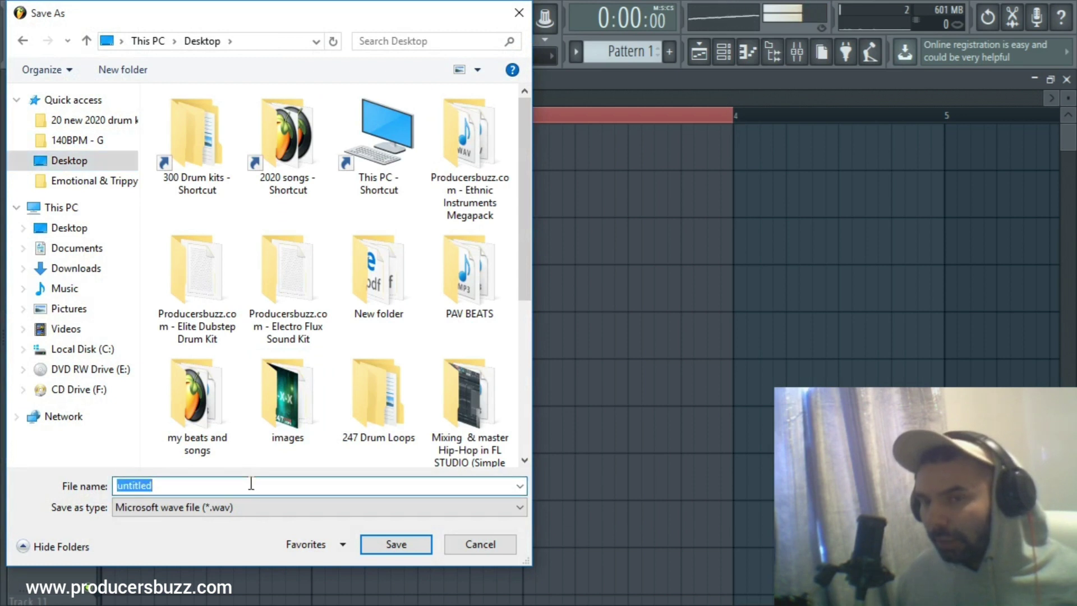
type("PAV TAG 1")
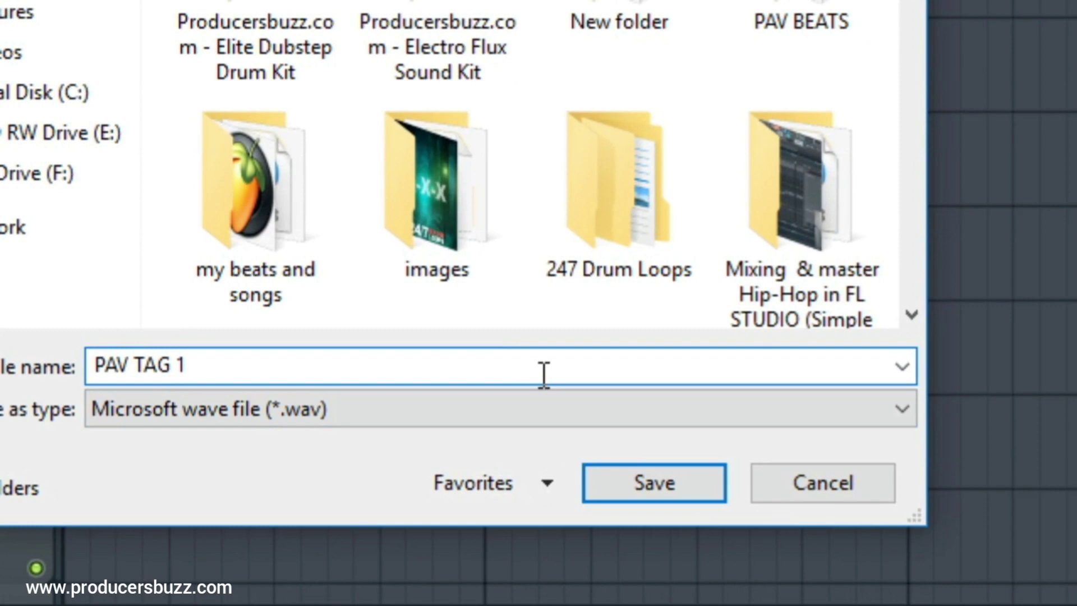
key("Return")
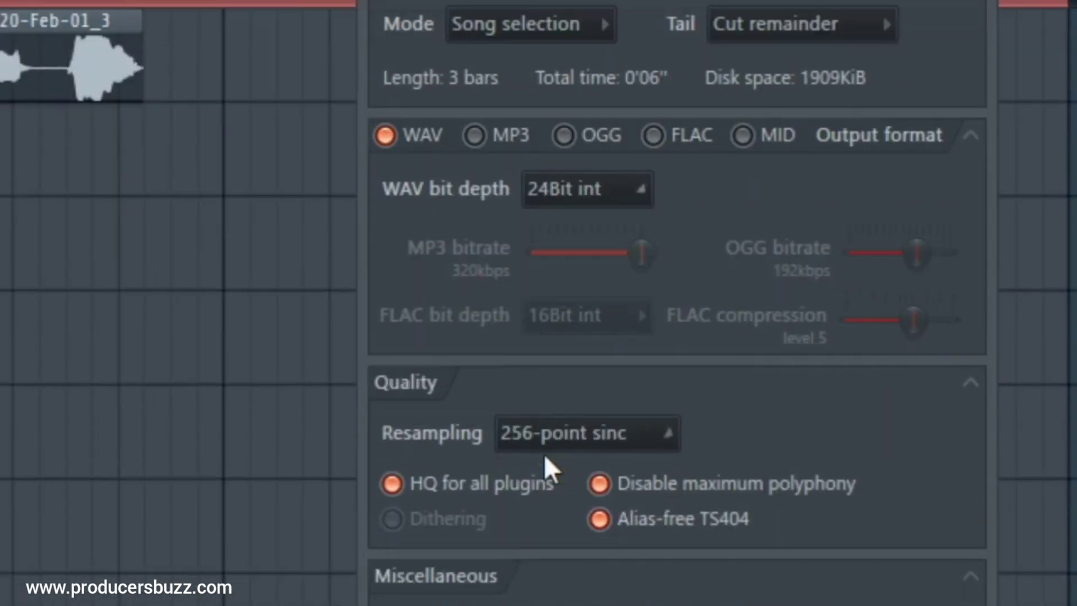
- Choose 256-point sinc resampling for the export and render the first vocal tag
left_click(561, 303)
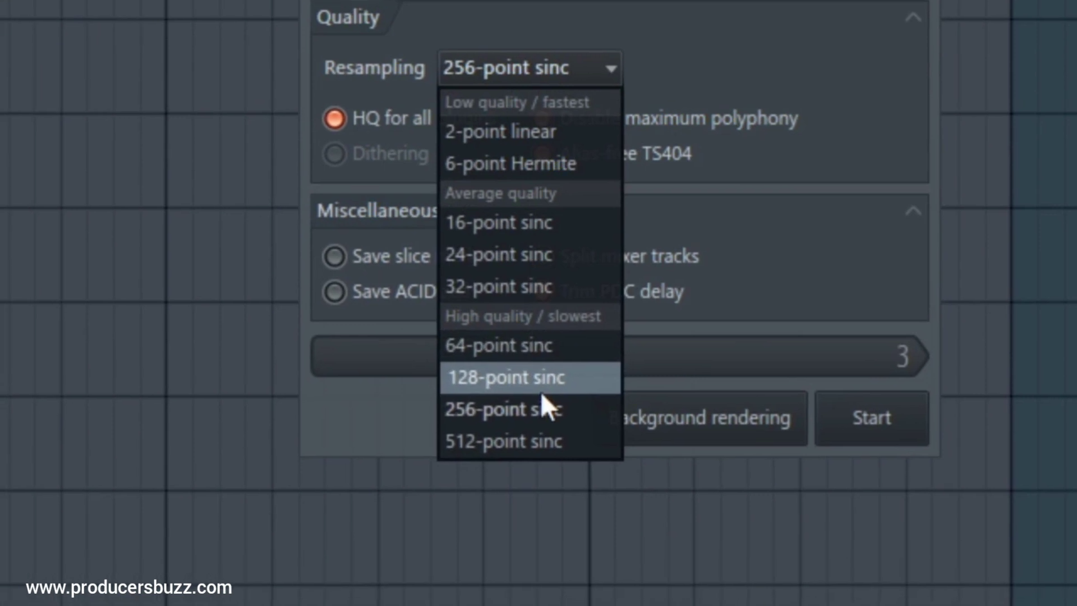
left_click(541, 407)
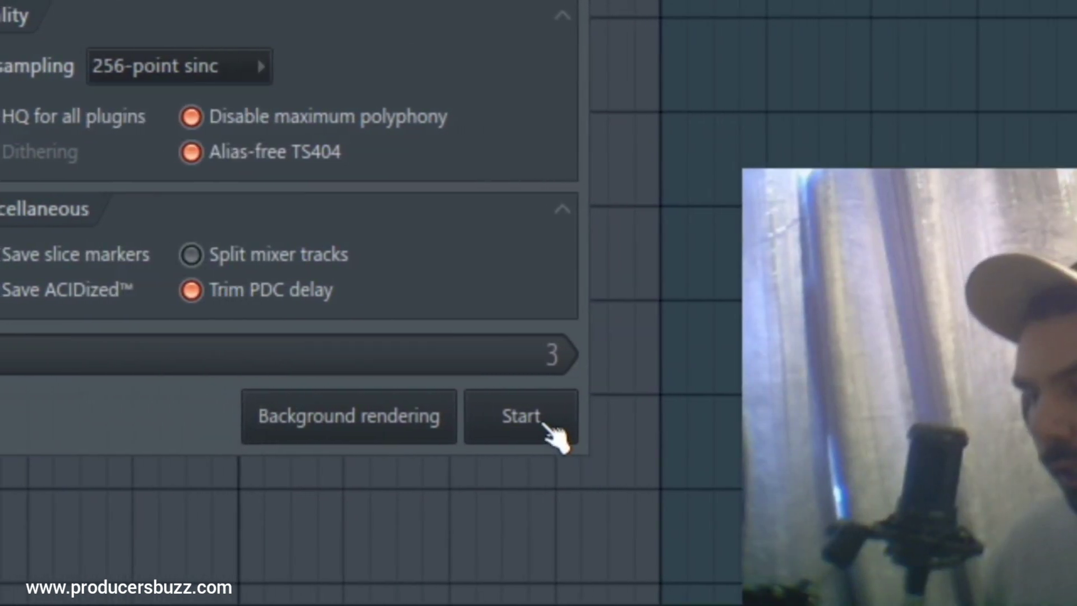
left_click(544, 423)
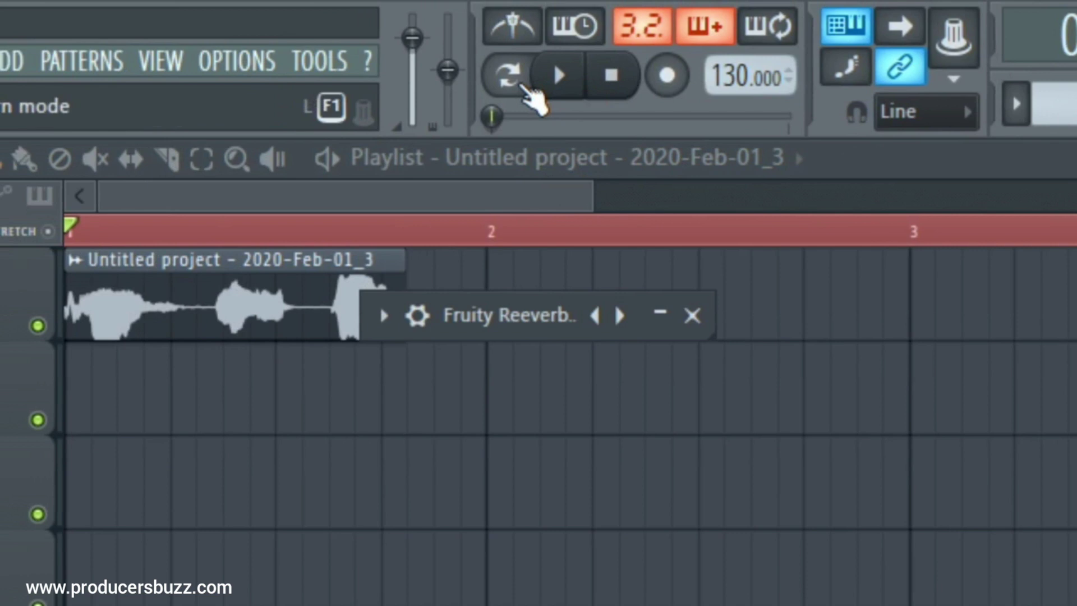
- Keep playback in song mode, select Pattern 2 and bring up the channel rack
left_click(238, 62)
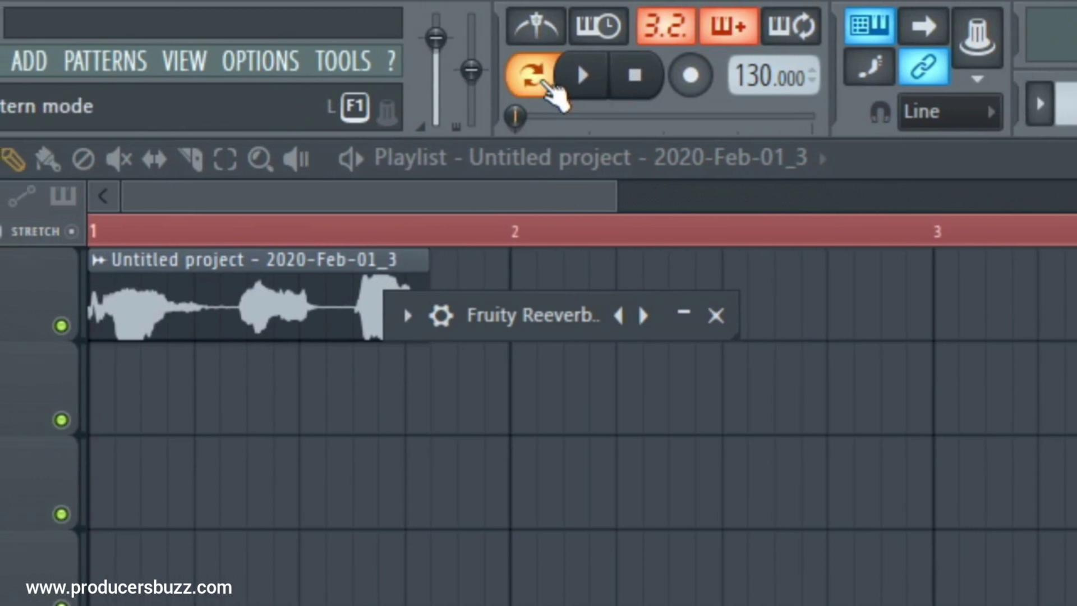
left_click(547, 78)
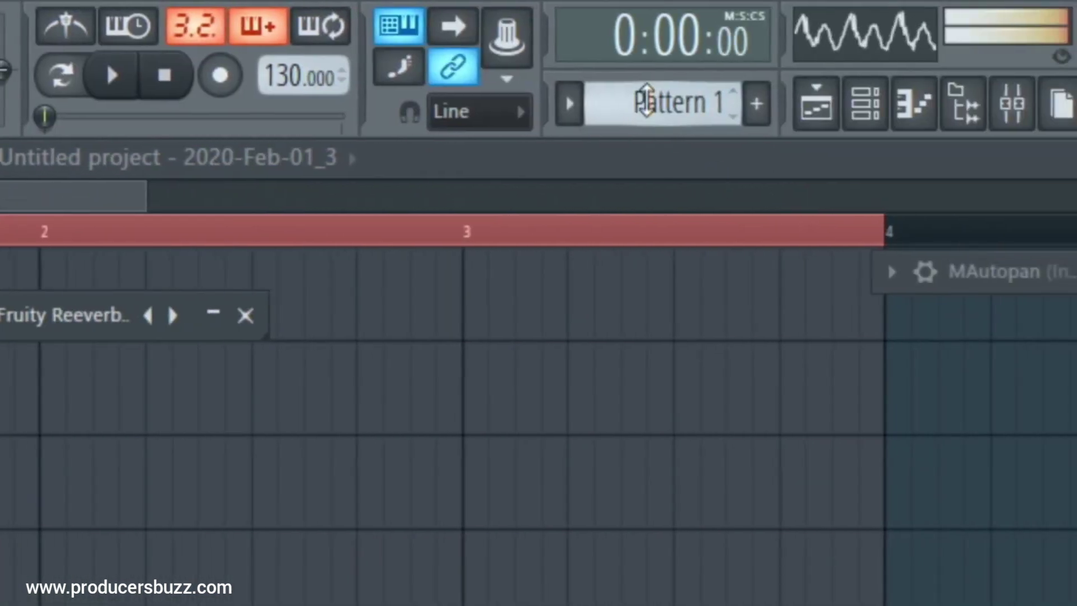
scroll(597, 104, "down", 1)
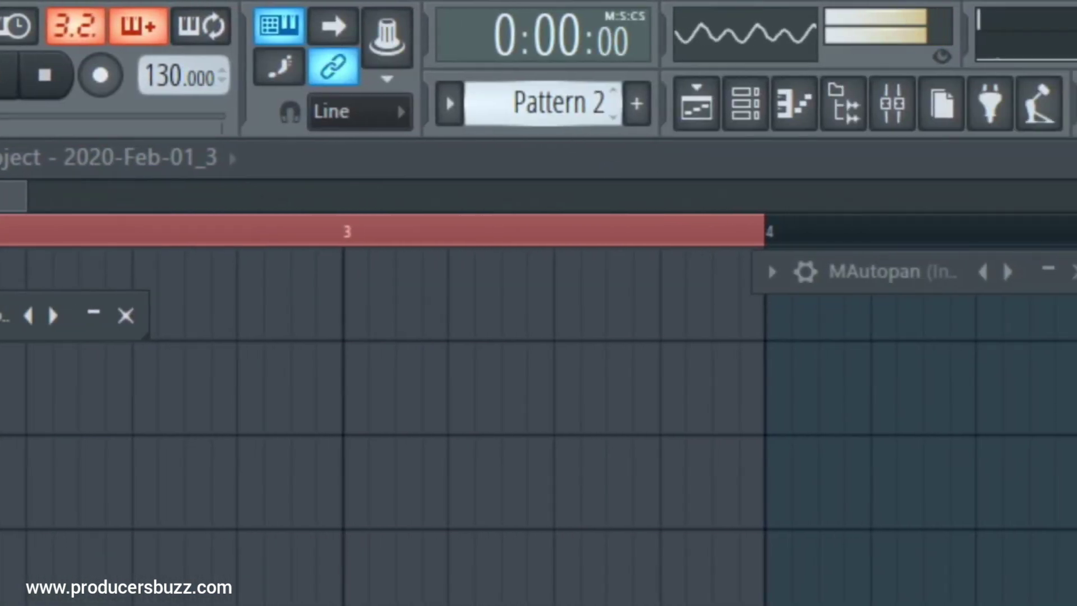
left_click(585, 105)
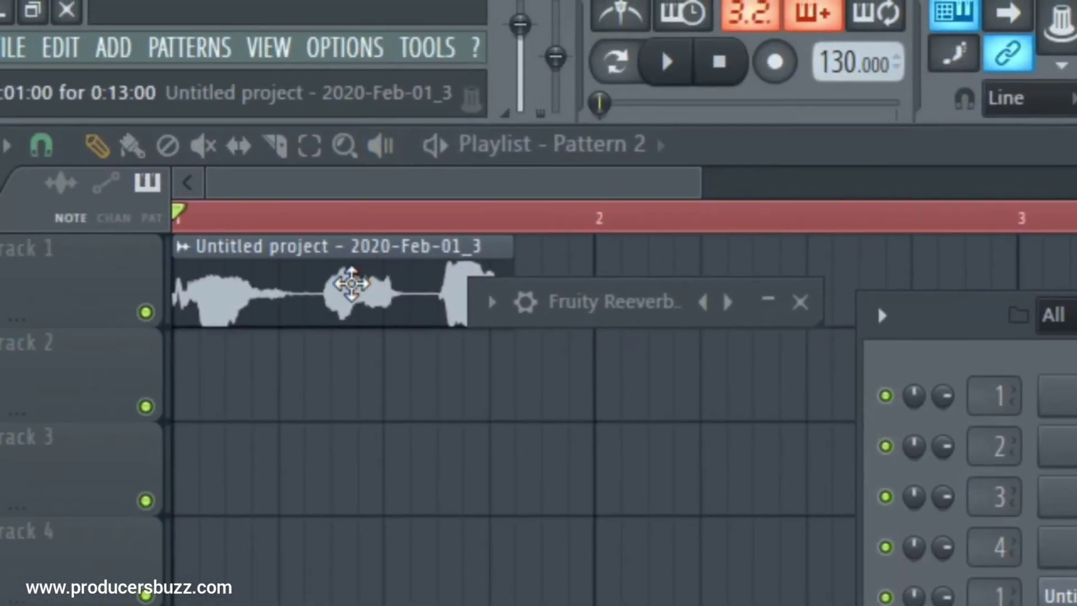
- Place the 2020-Feb-01_4 audio clip at the start of Track 2 and delete the 2020-Feb-01_3 clip from Track 1
left_click(350, 283)
left_click(675, 122)
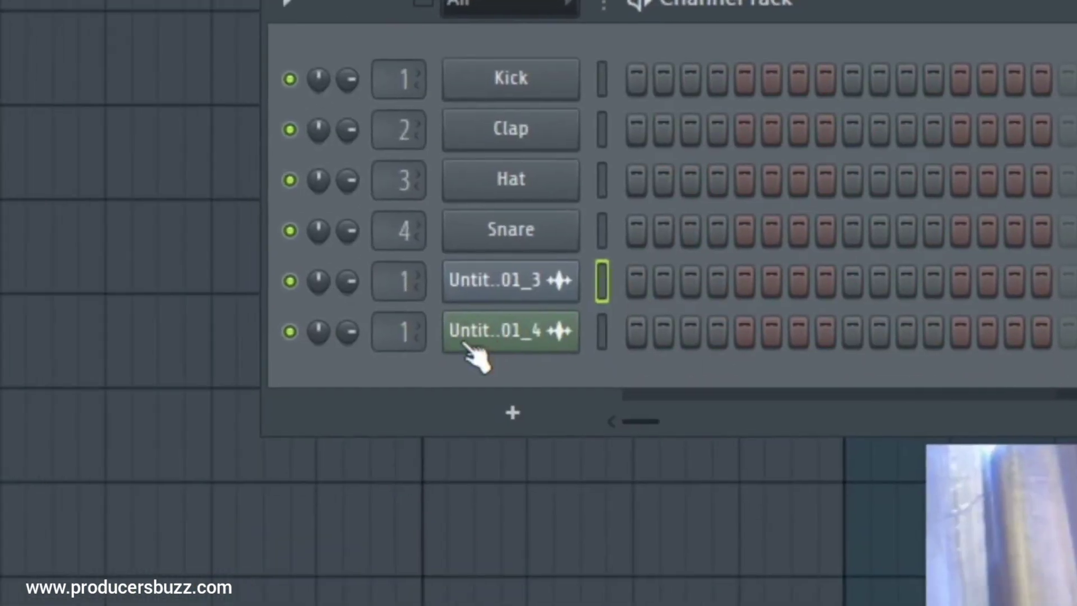
left_click(474, 350)
left_click_drag(510, 288, 351, 301)
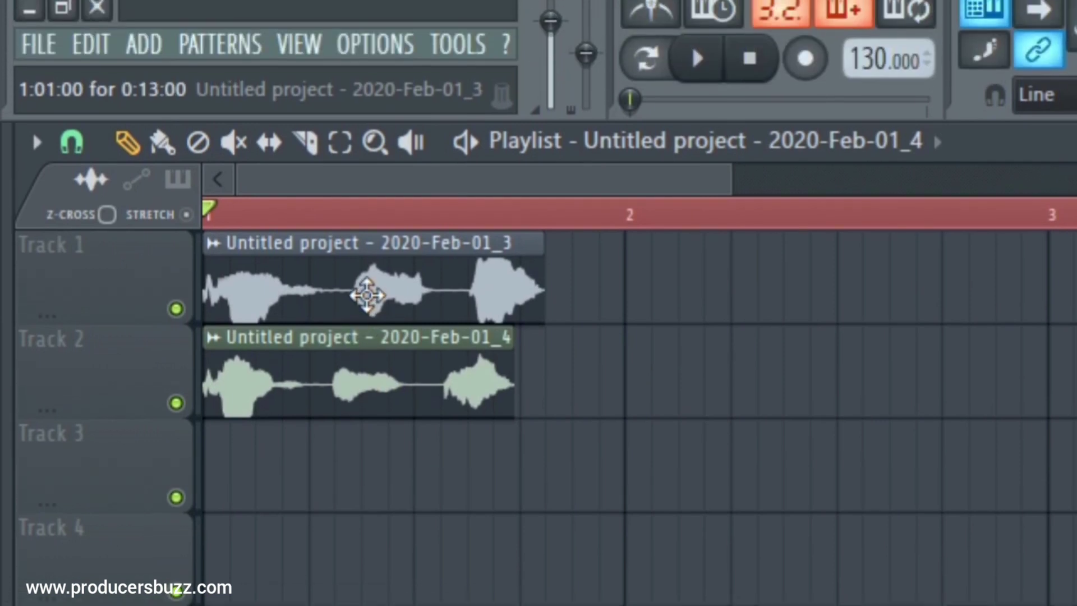
right_click(369, 246)
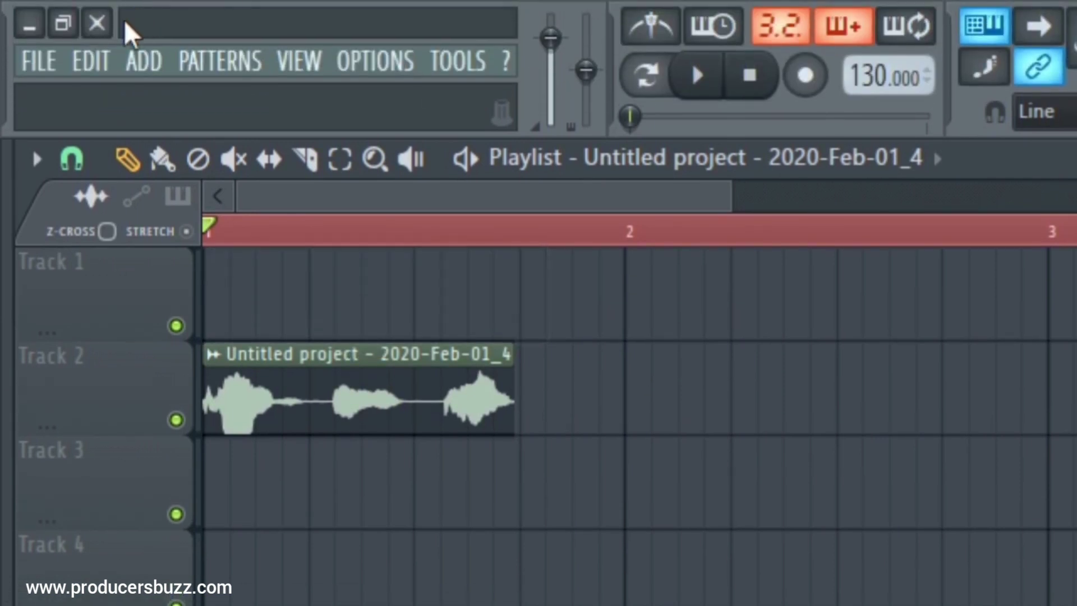
- Export the Track 2 clip as a wave file named "pav tag 2" to the Desktop and render it
left_click(52, 62)
mouse_move(441, 347)
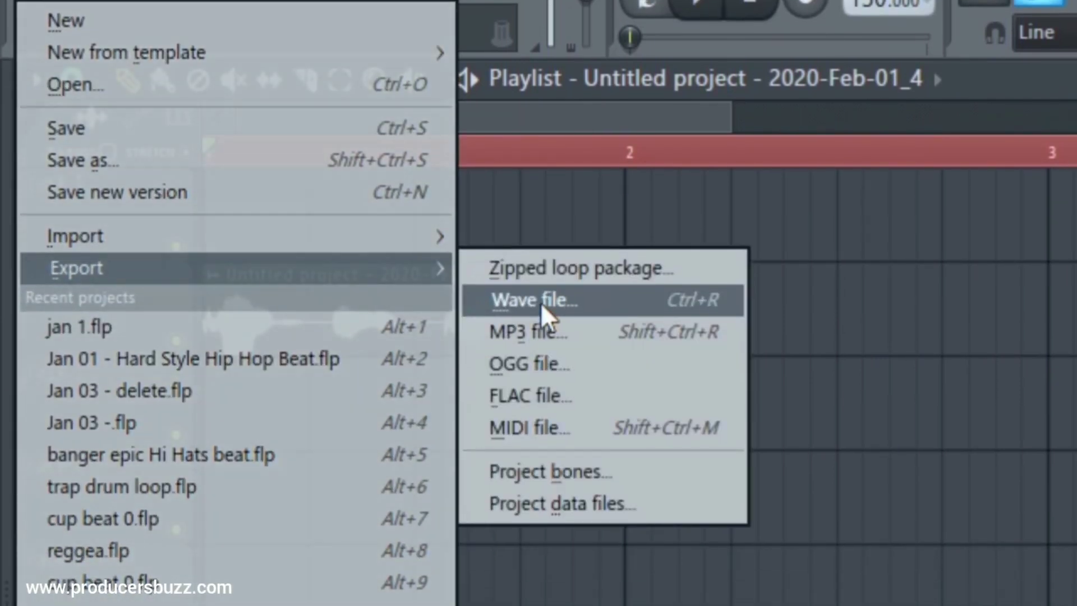
left_click(521, 382)
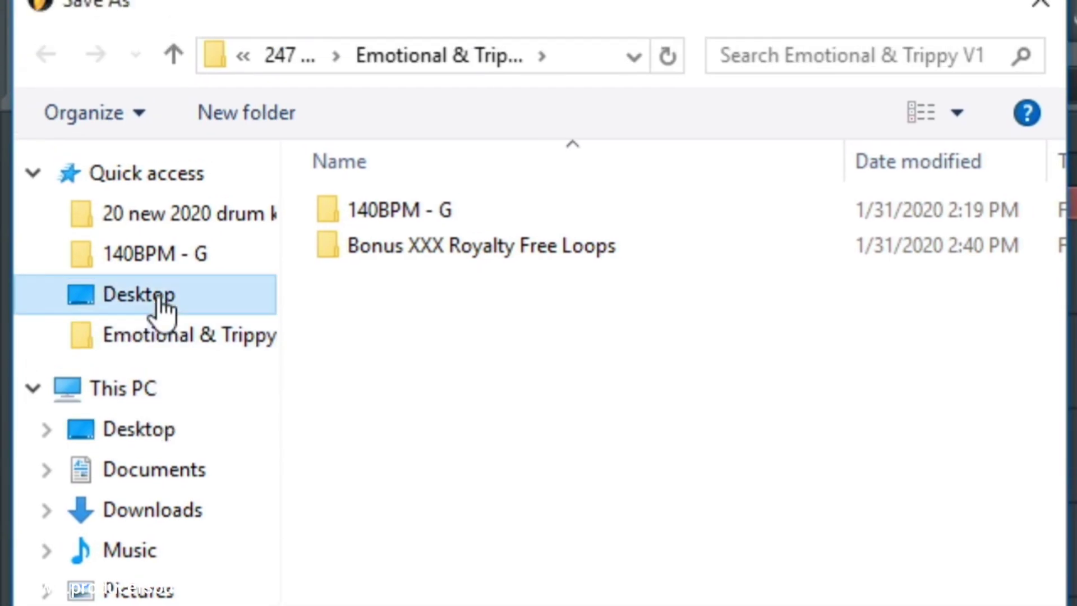
left_click(101, 230)
double_click(488, 502)
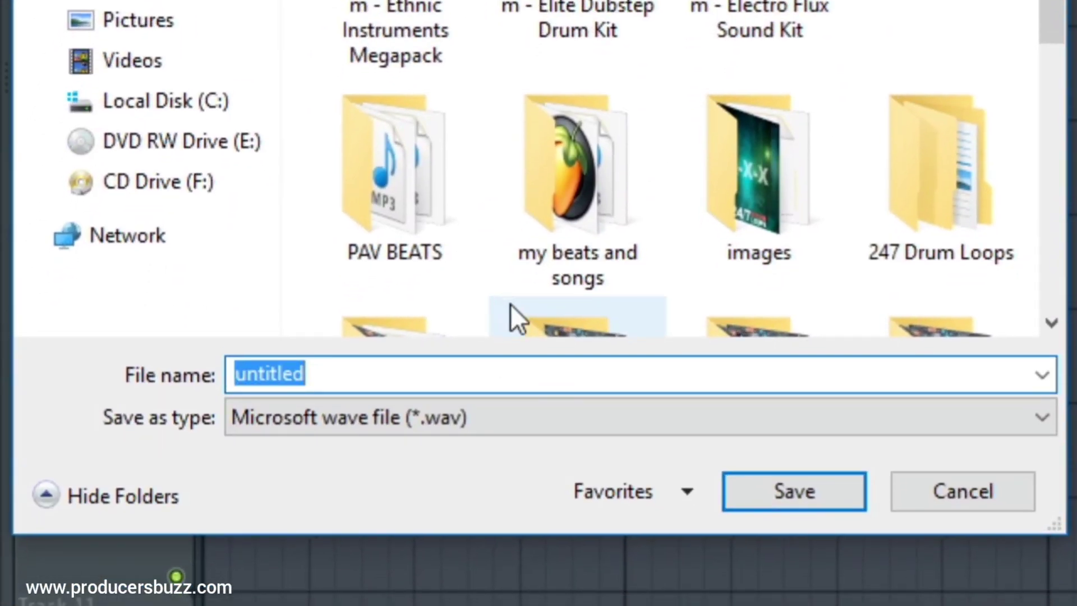
type("pav tag ")
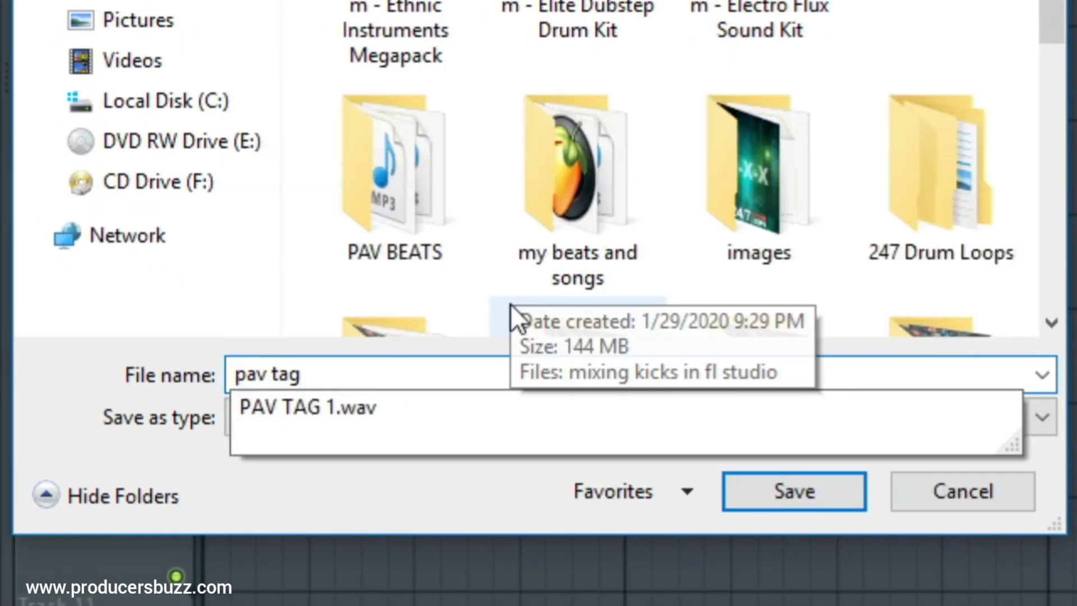
type("2")
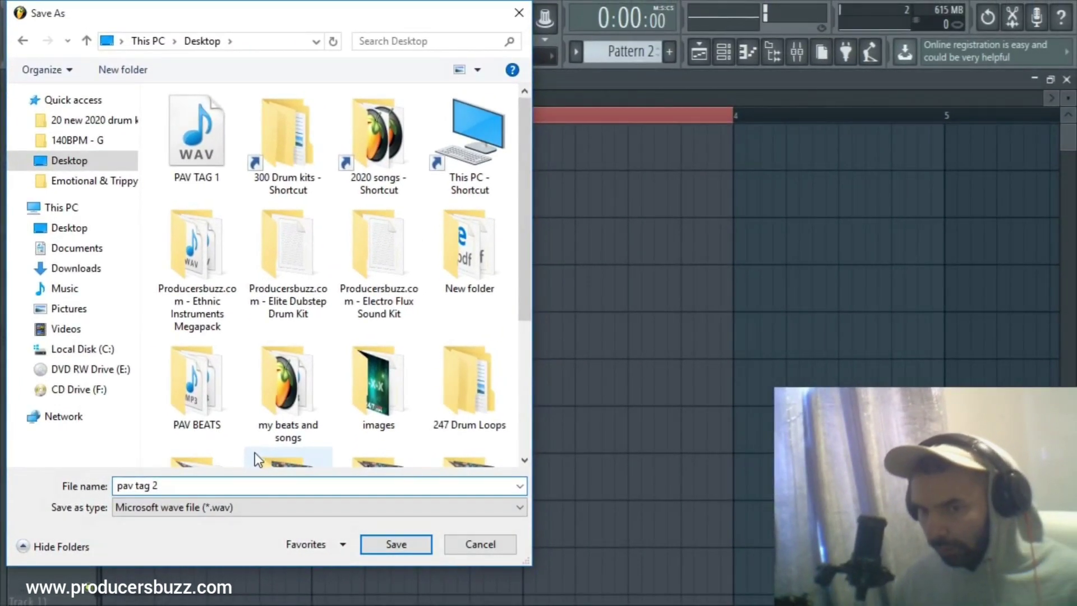
left_click(391, 547)
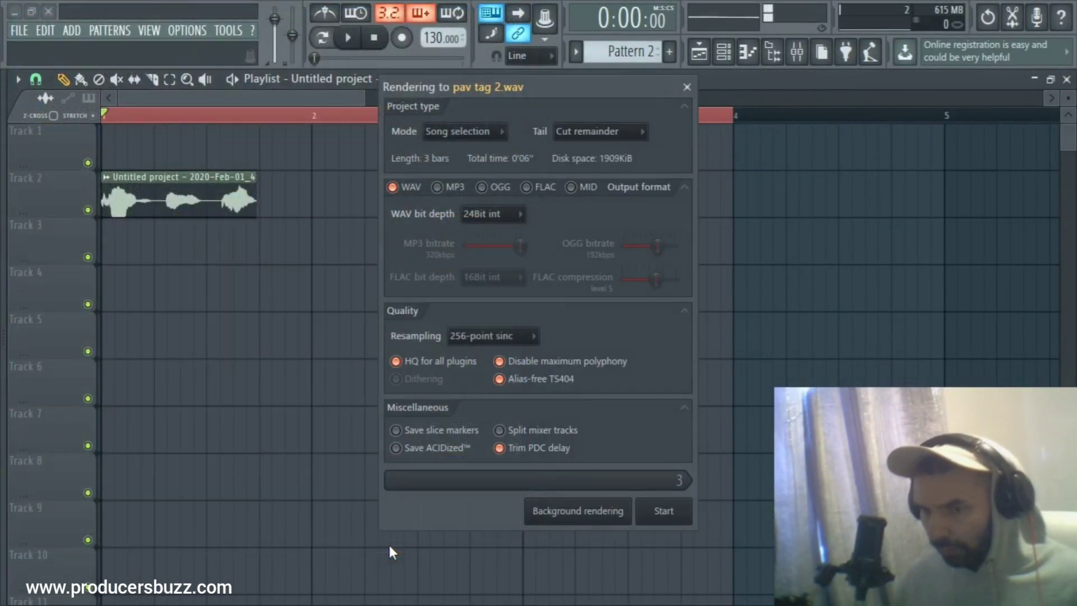
left_click(680, 516)
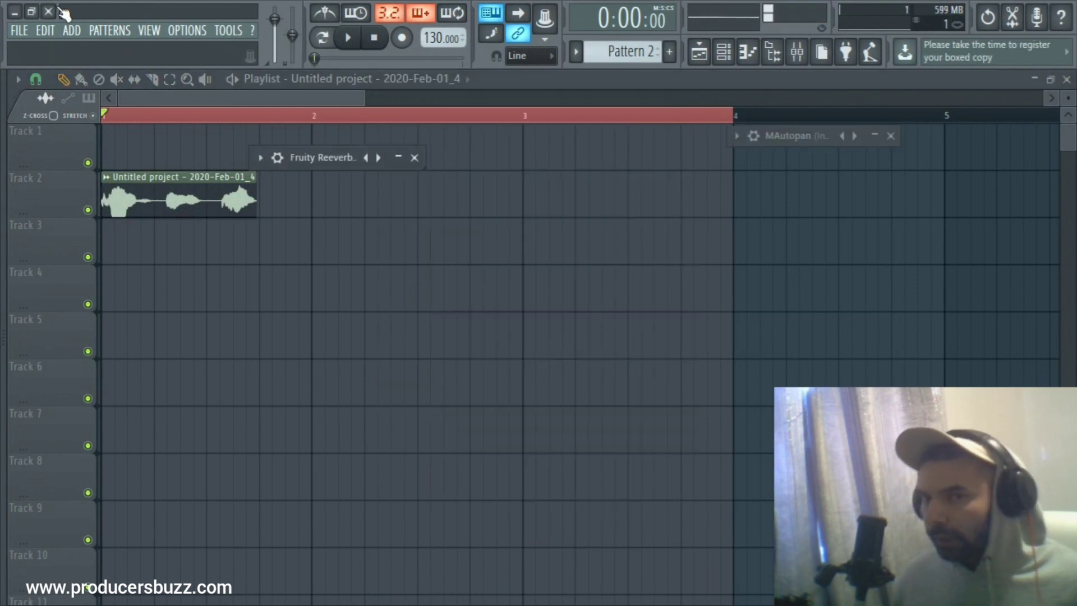
- Switch to the Windows desktop, minimize the Notepad window, and move both exported tag files to the middle of the desktop
left_click(15, 11)
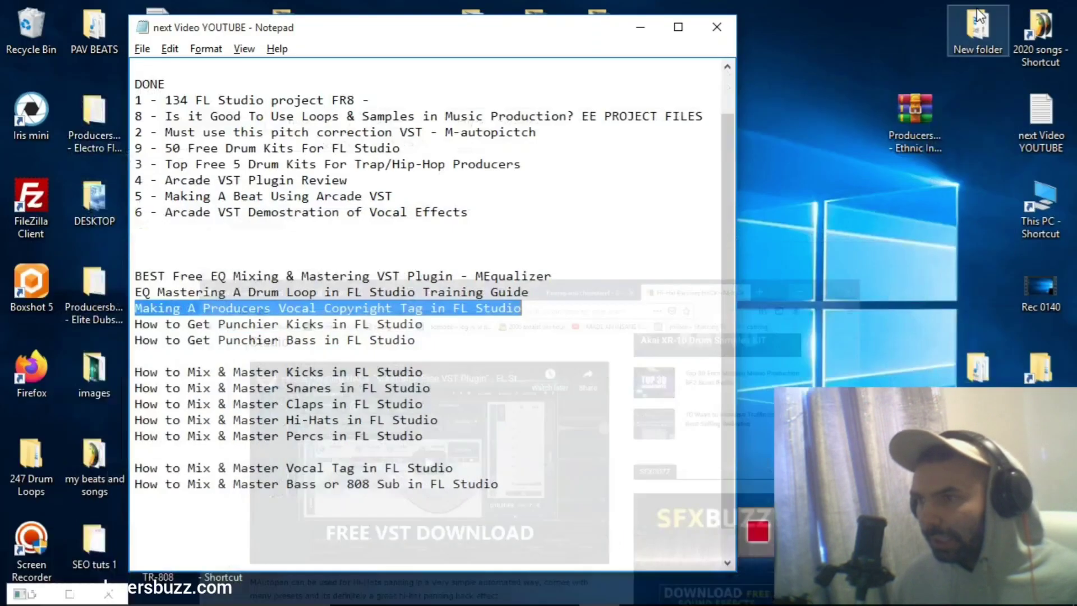
left_click(639, 27)
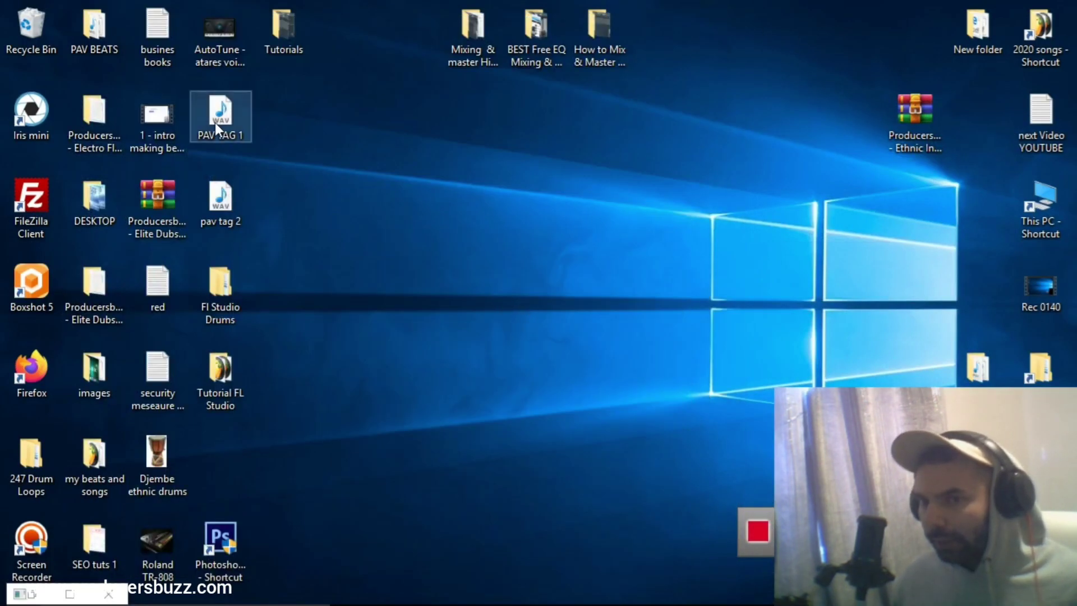
left_click_drag(321, 110, 245, 224)
left_click_drag(231, 113, 608, 199)
- Deselect the tag files and play the exported PAV TAG 1 file in the media player
left_click(704, 210)
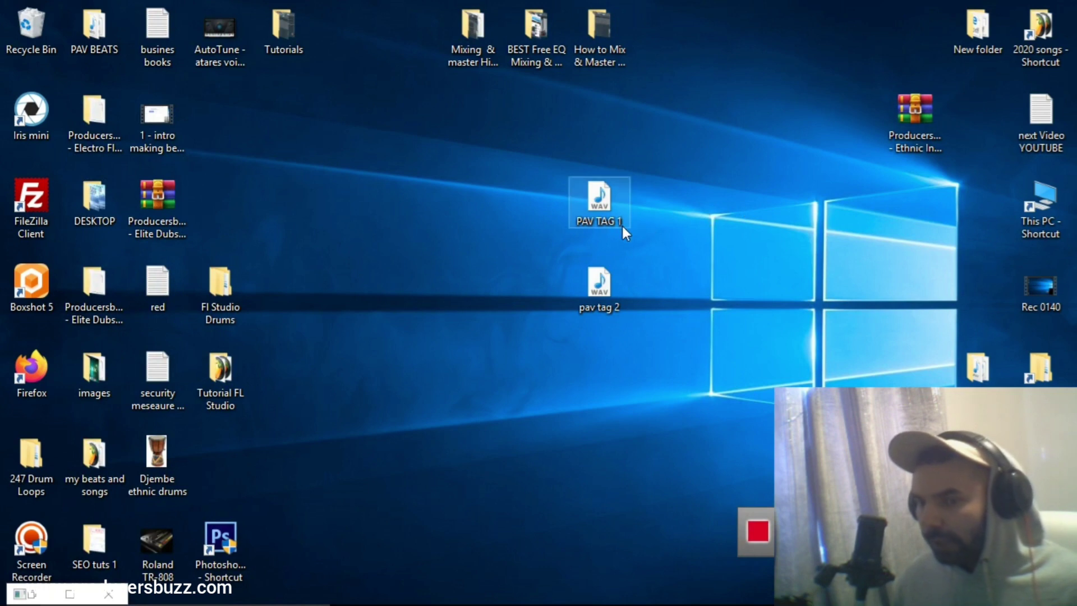
double_click(599, 196)
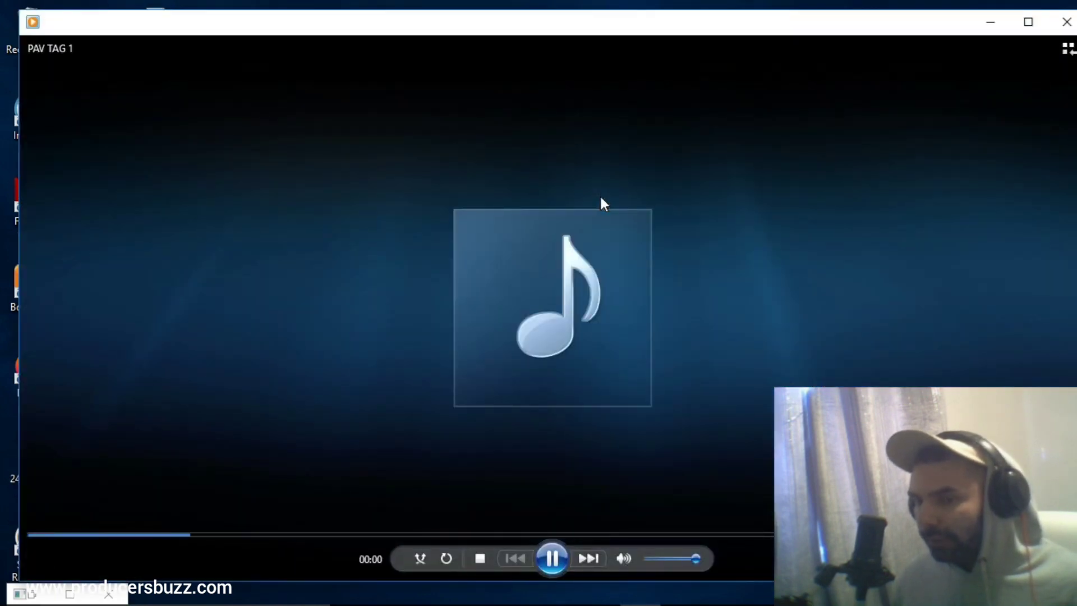
- Close the PAV TAG 1 playback, play the exported pav tag 2 file, and close the media player
left_click(1067, 28)
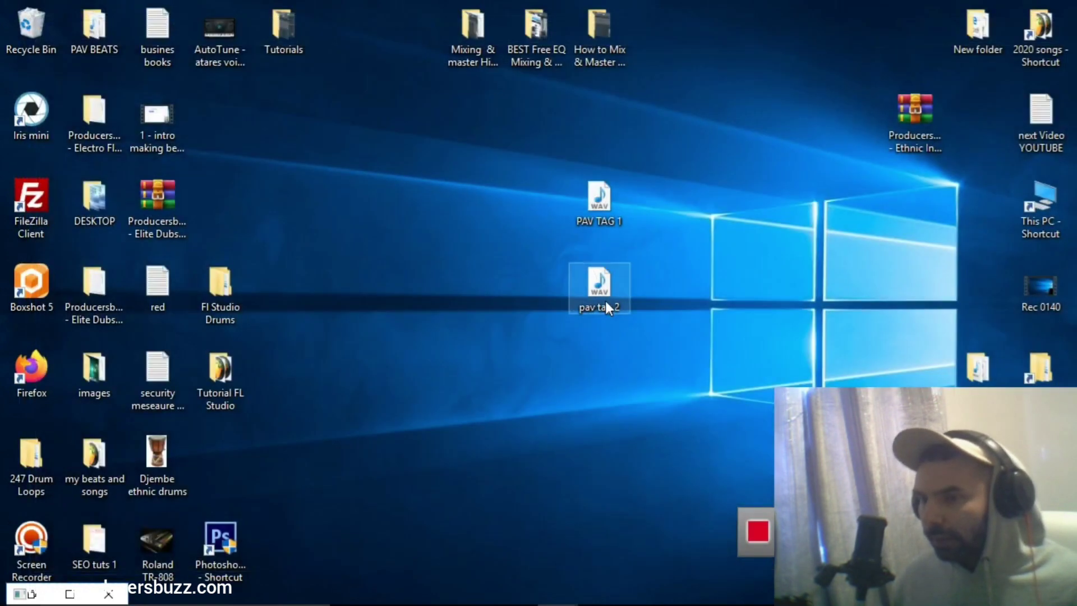
double_click(599, 283)
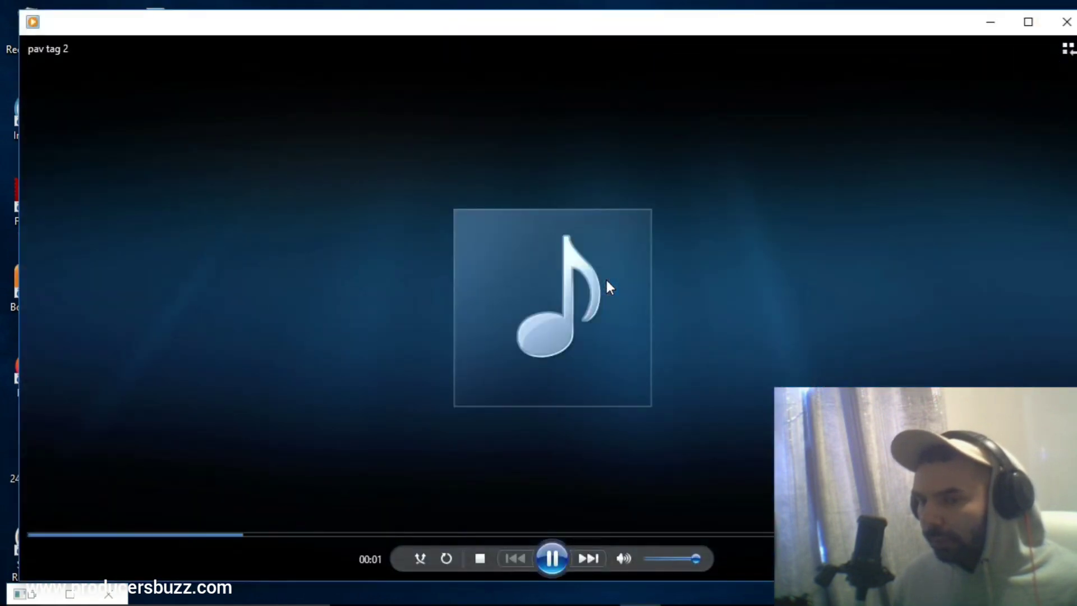
left_click(1067, 18)
- Switch back to FL Studio and clear the playlist's time selection
key("alt+Tab")
key("Tab")
key("Tab")
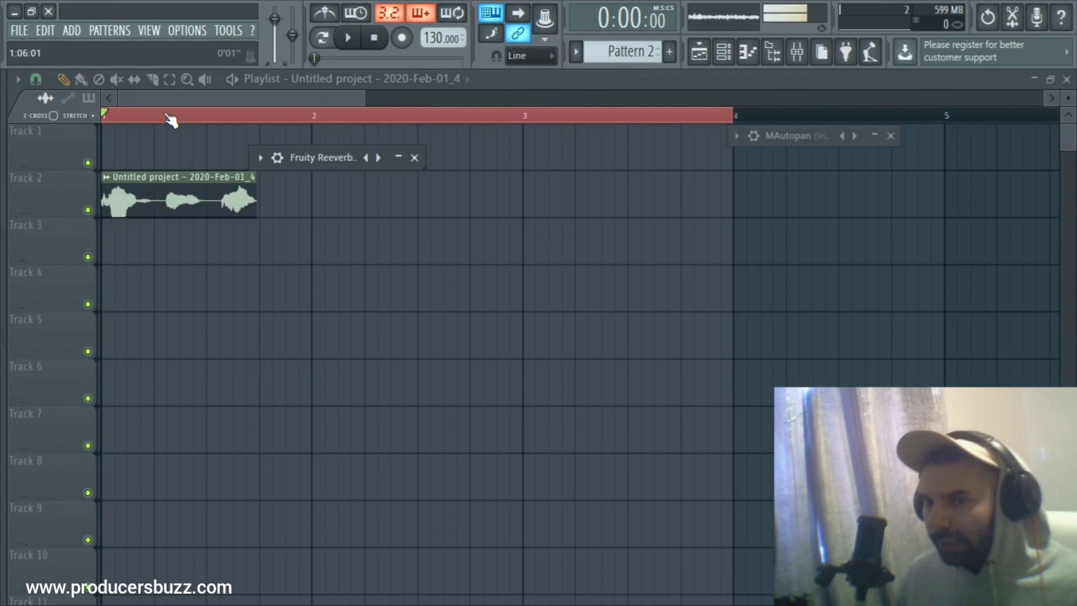
left_click(115, 118)
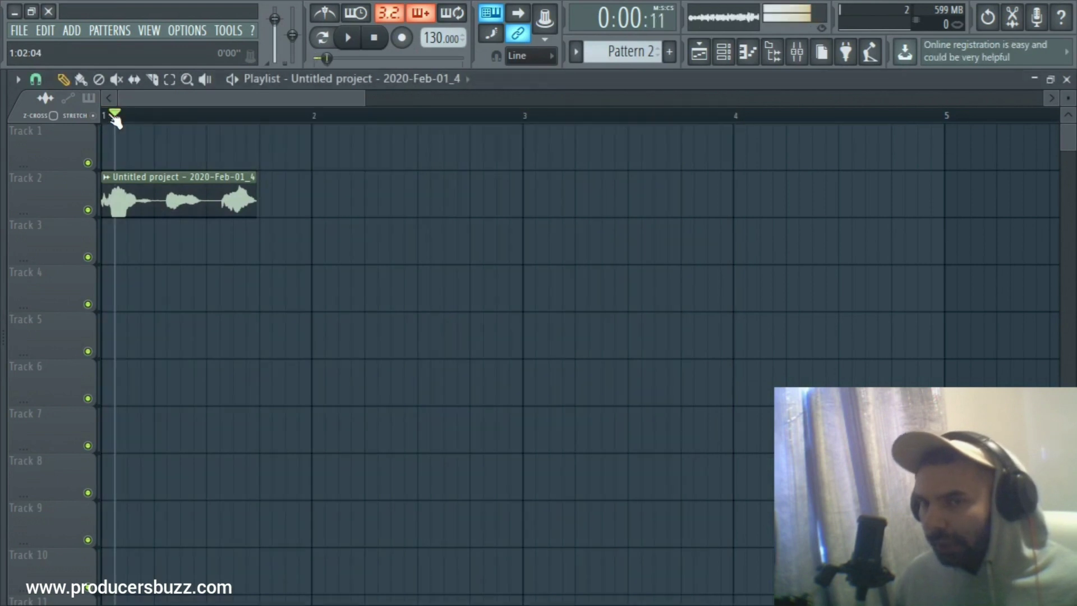
left_click_drag(367, 92, 359, 98)
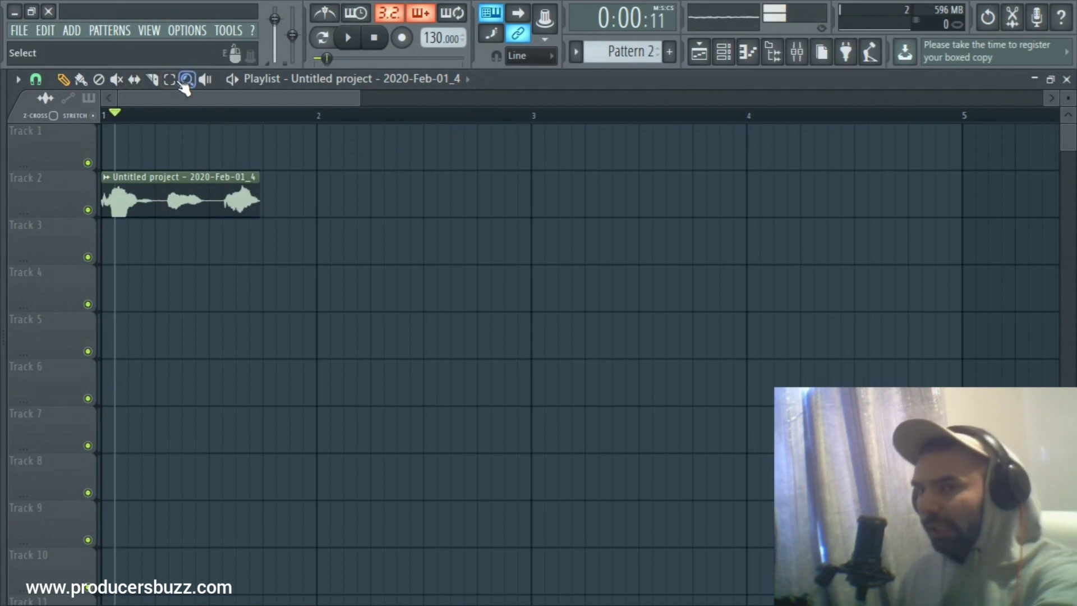
- Play the Track 2 clip within a time selection spanning roughly bars 1 to 3, and clear the selection
left_click_drag(142, 114, 532, 118)
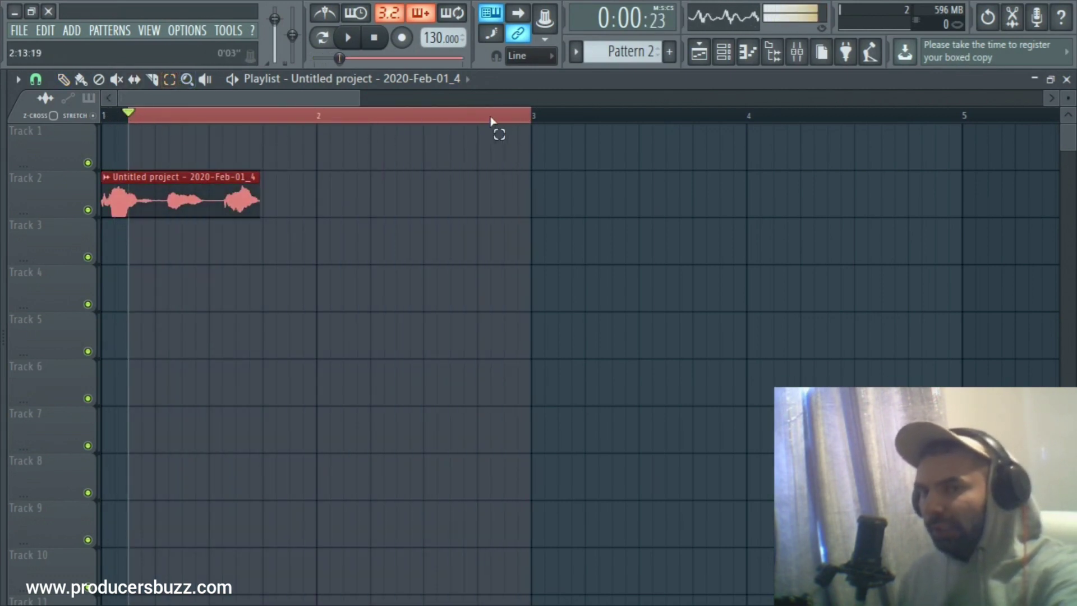
left_click_drag(533, 118, 104, 119)
key("space")
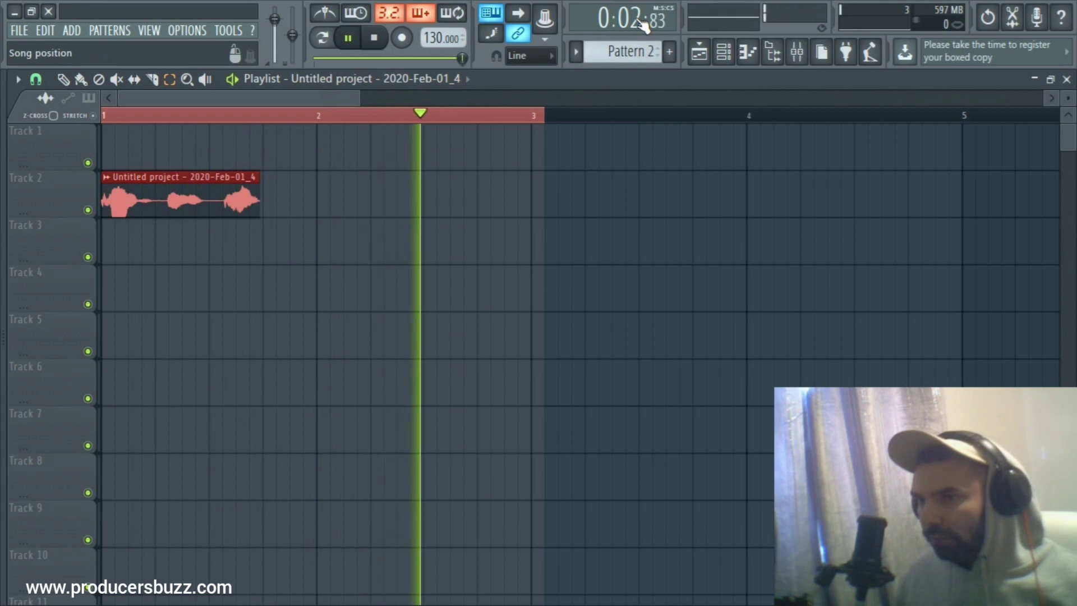
key("space")
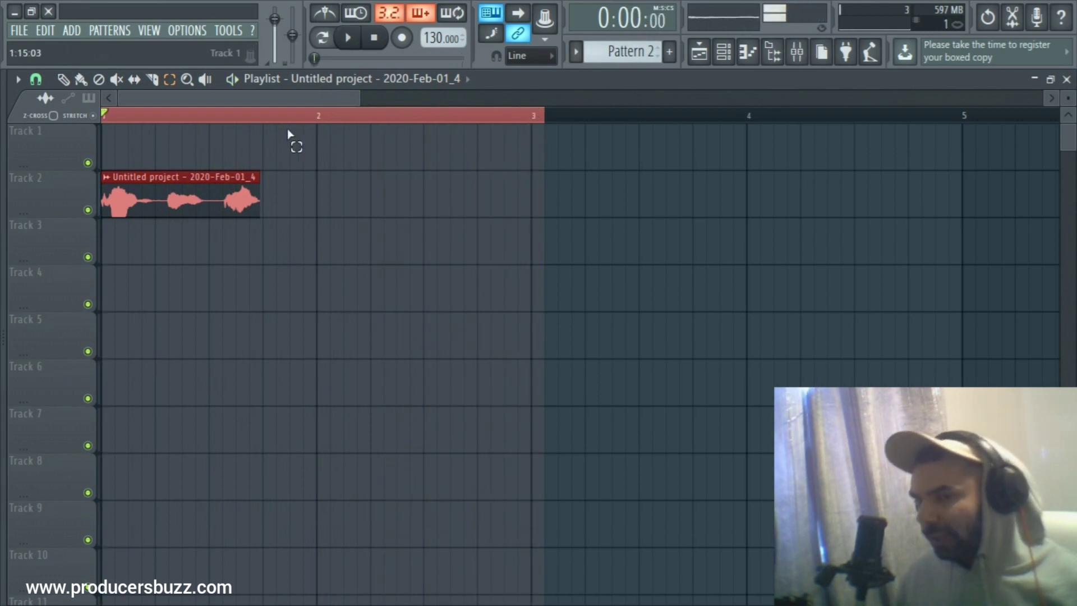
left_click(173, 127)
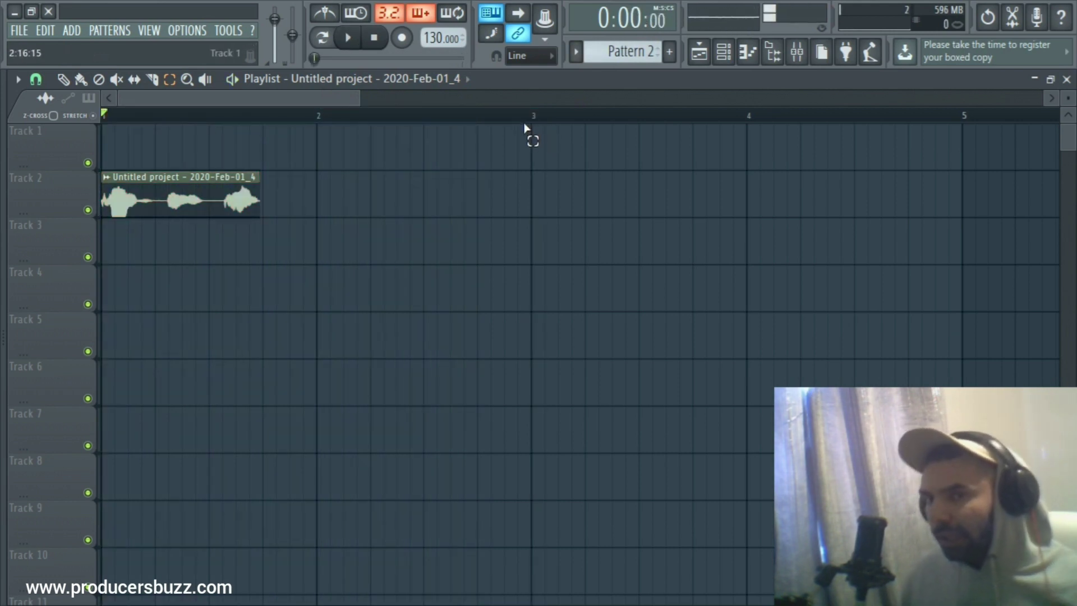
- Import the PAV TAG 1 wave file from the Windows desktop into the FL Studio playlist and place it at the start of Track 1
key("alt+Tab")
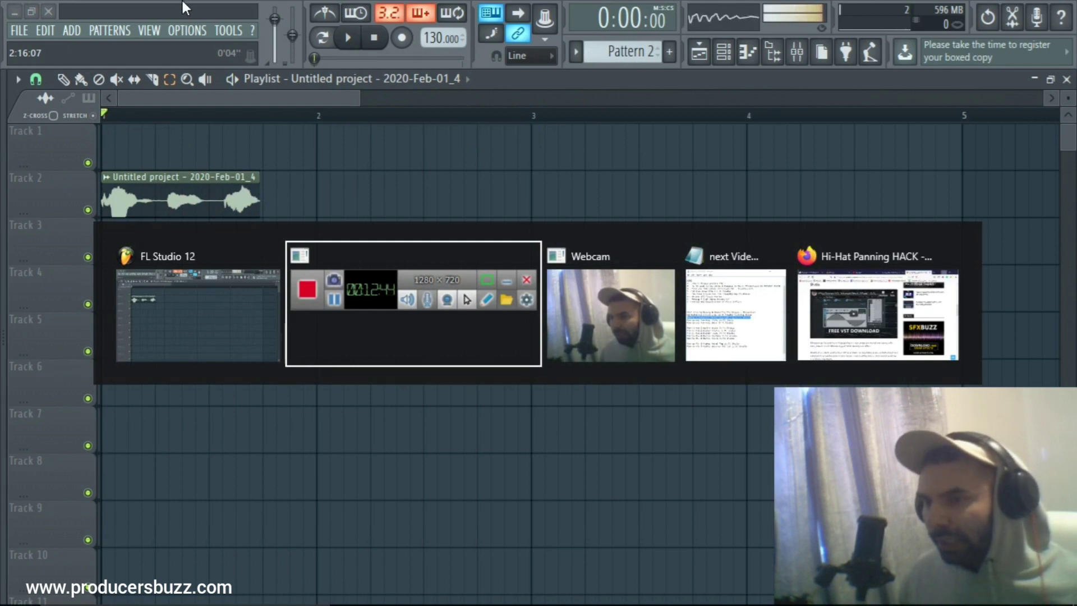
key("super+d")
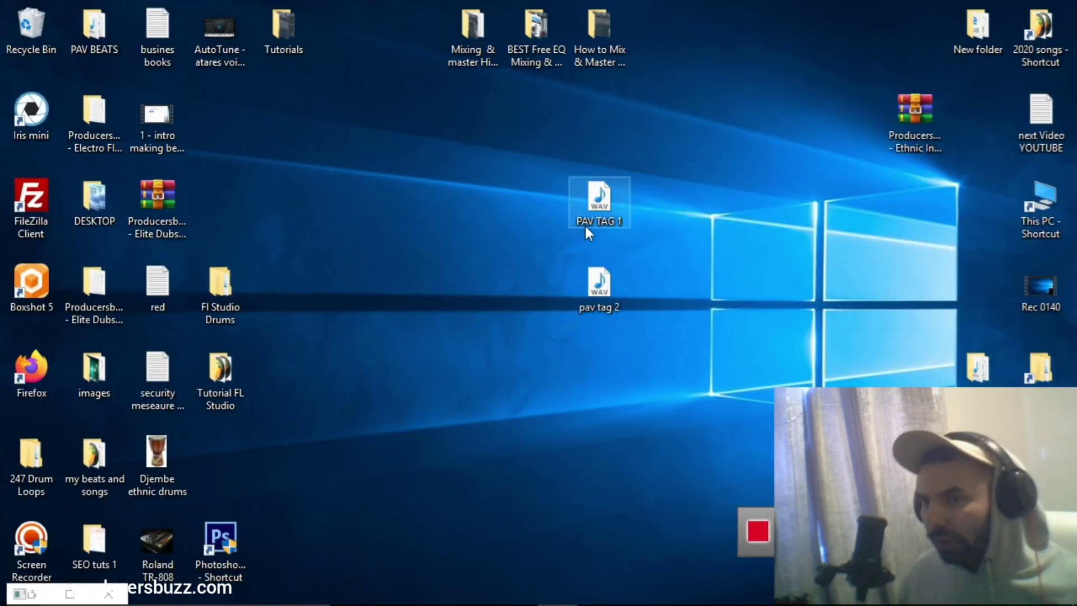
key("alt+Tab")
left_click_drag(557, 238, 426, 303)
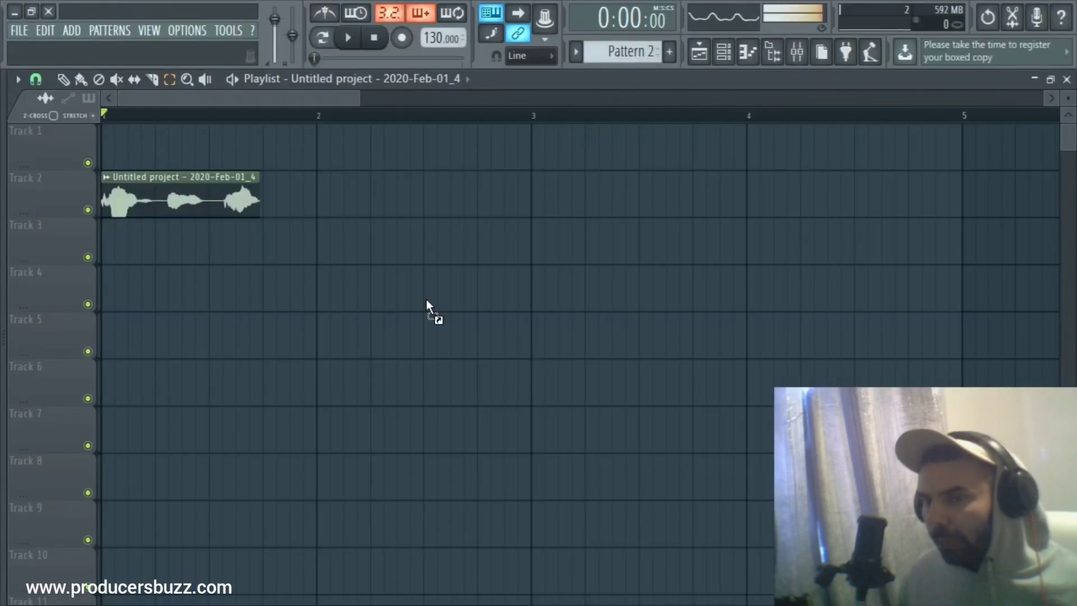
left_click_drag(211, 157, 144, 131)
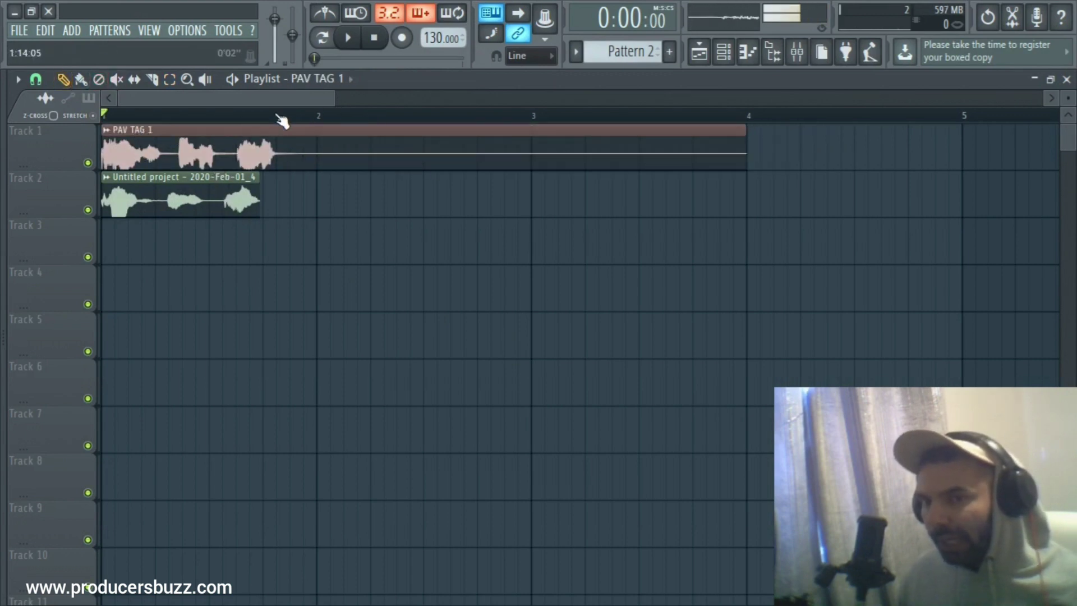
- Slice the PAV TAG 1 clip just after its last sound and delete the silent remainder
left_click(293, 206)
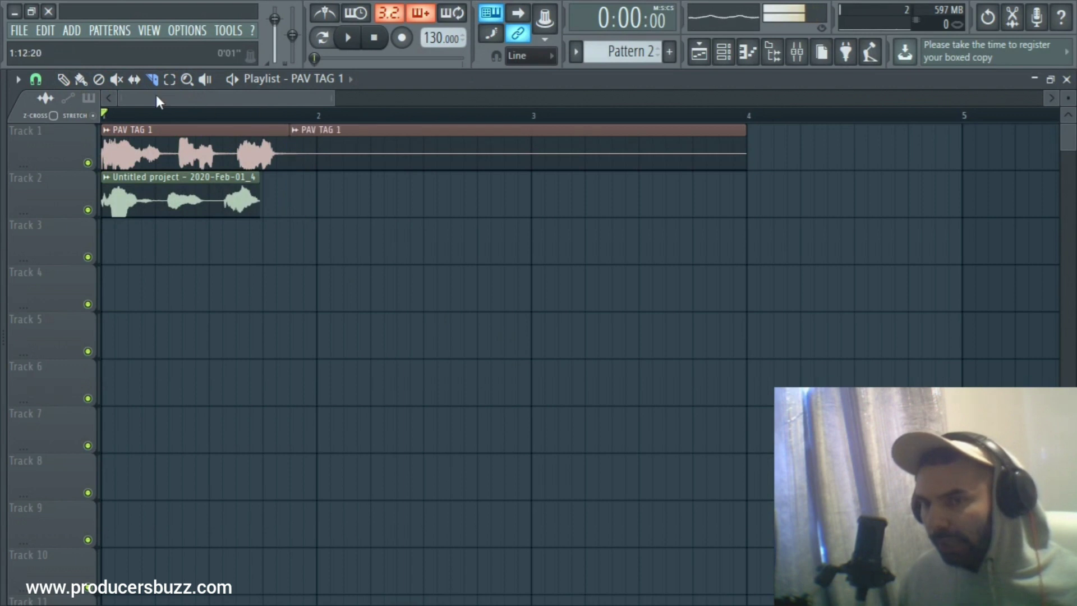
left_click(63, 79)
right_click(368, 141)
left_click_drag(356, 99, 375, 99)
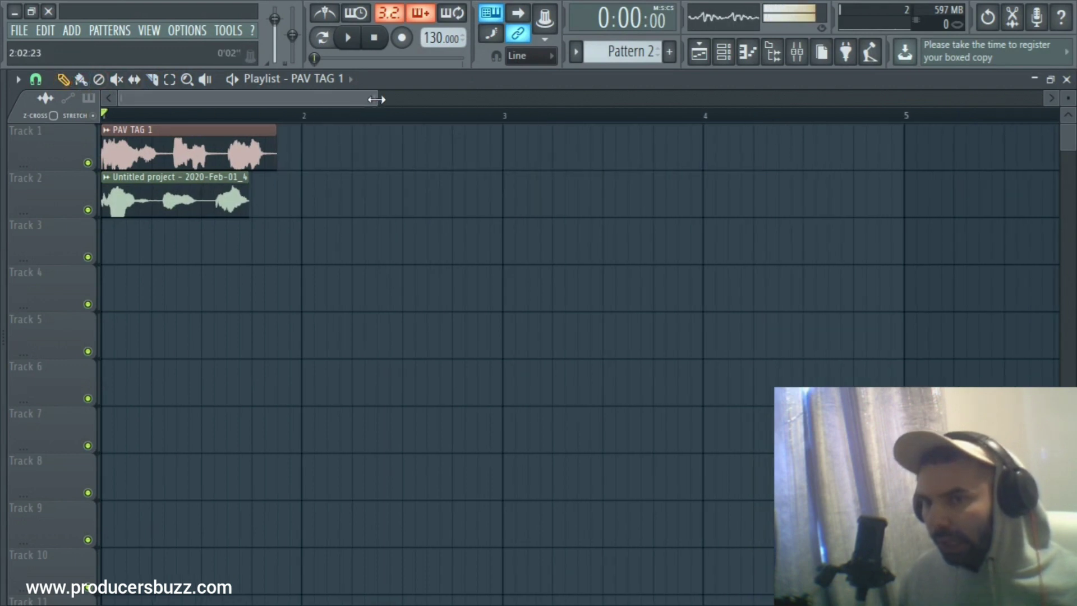
- Delete the 2020-Feb-01_4 clip from Track 2, leaving only PAV TAG 1 in the playlist
left_click(14, 31)
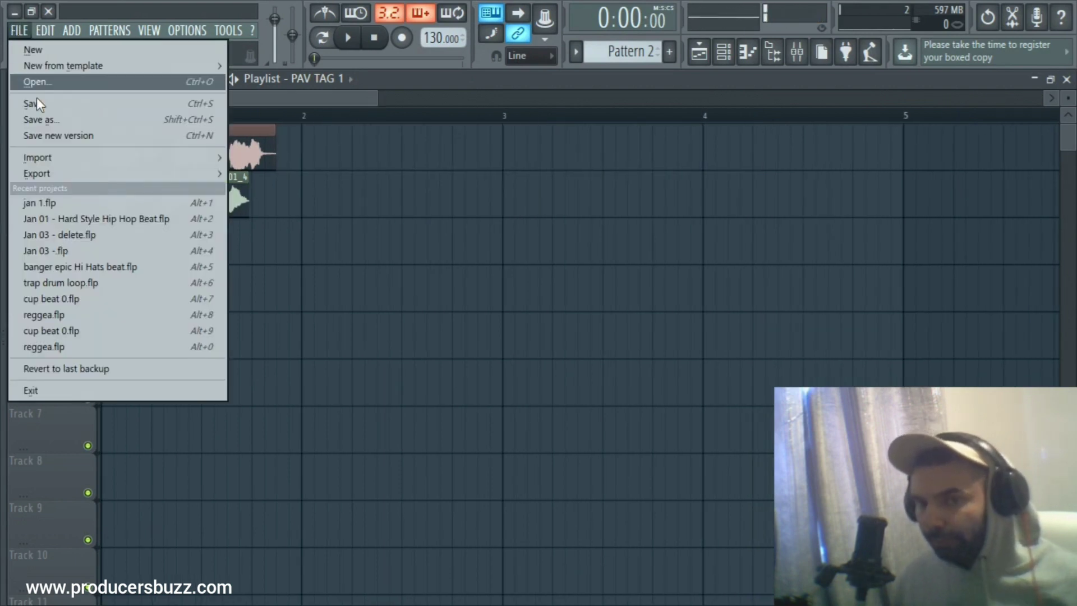
left_click(334, 108)
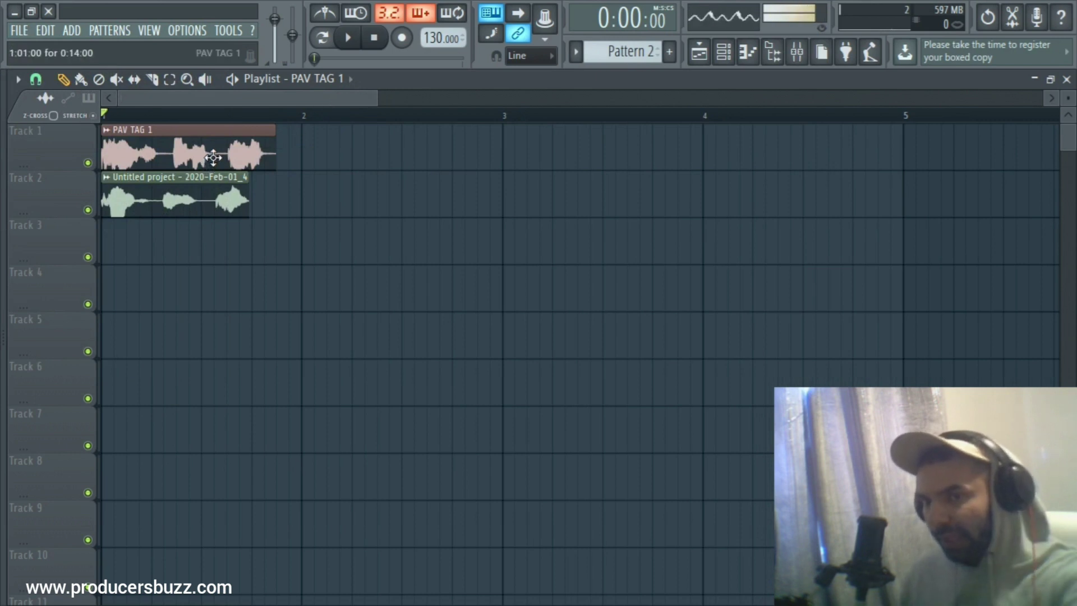
right_click(230, 191)
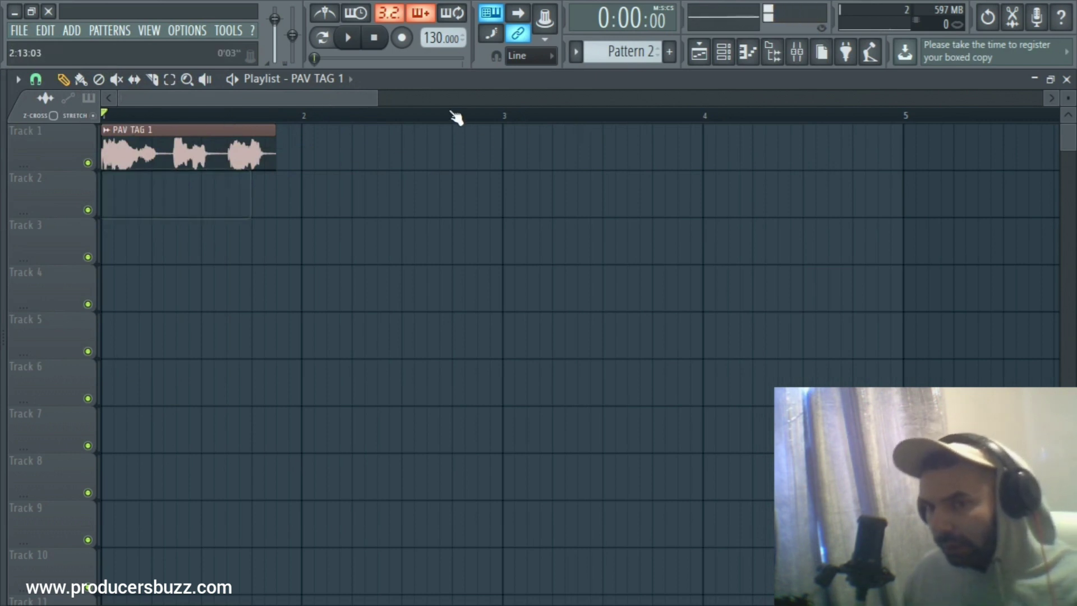
left_click_drag(377, 98, 588, 103)
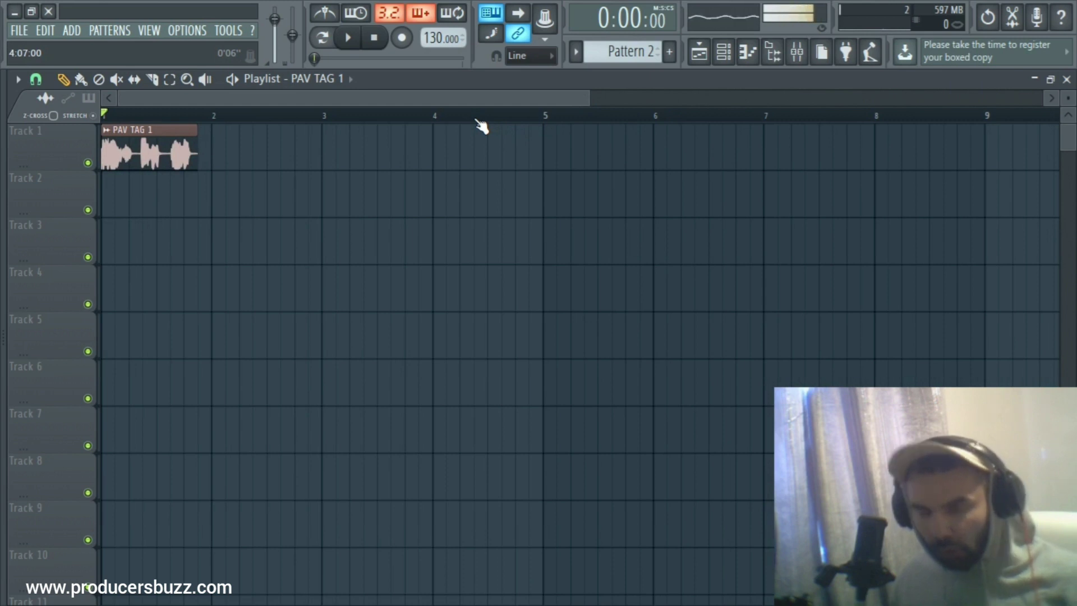
- Switch to Firefox to view the Hi-Hat Panning HACK page for the MAutopan plugin, and return to FL Studio
key("alt+Tab")
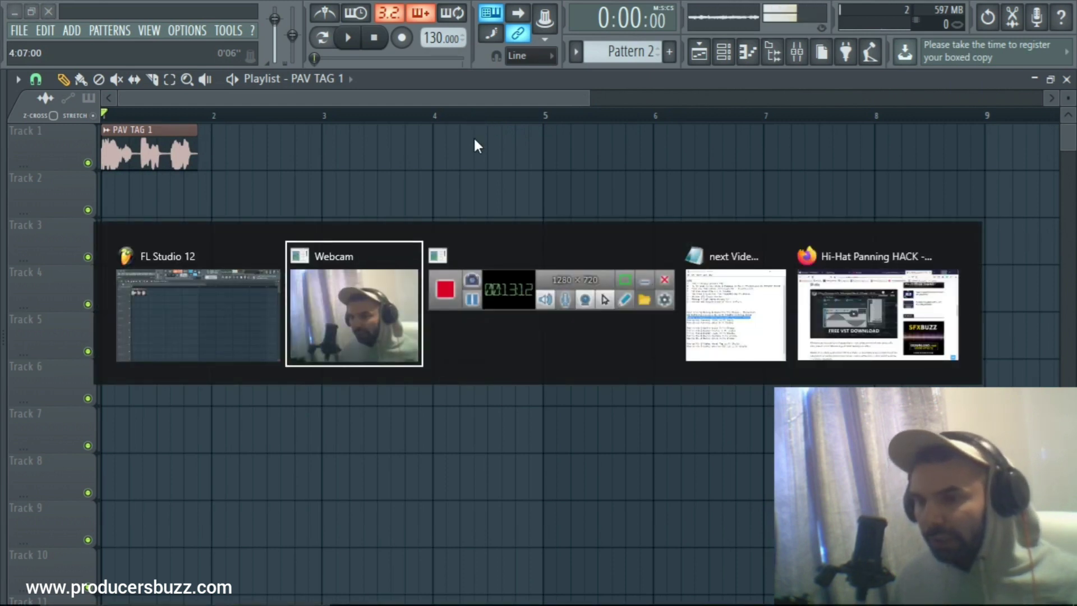
key("Tab")
key("Tab")
key("Tab")
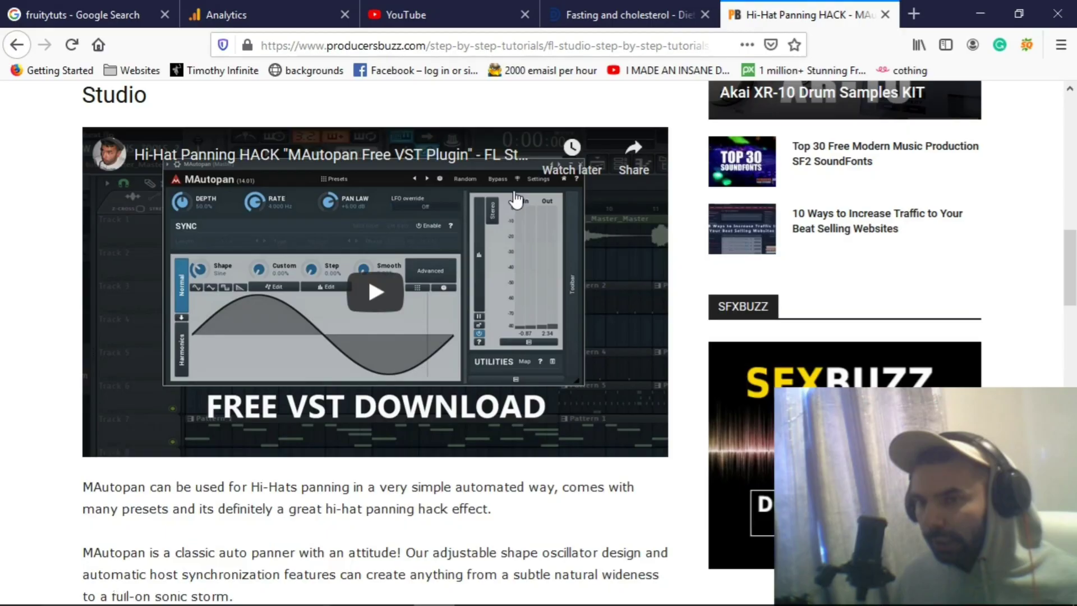
key("alt+Tab")
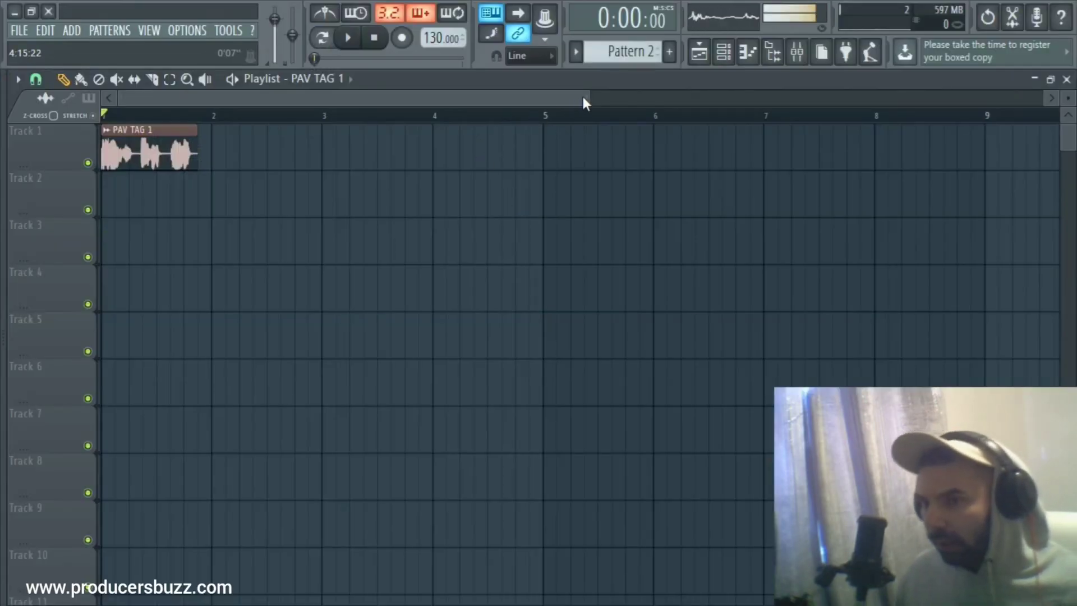
left_click_drag(587, 99, 433, 121)
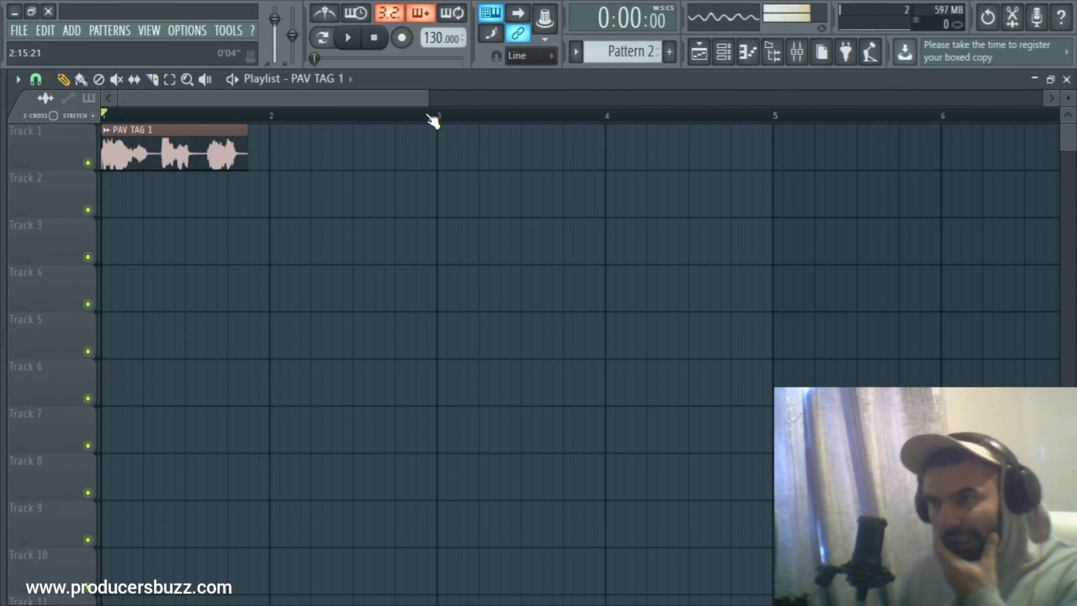
left_click_drag(427, 97, 357, 100)
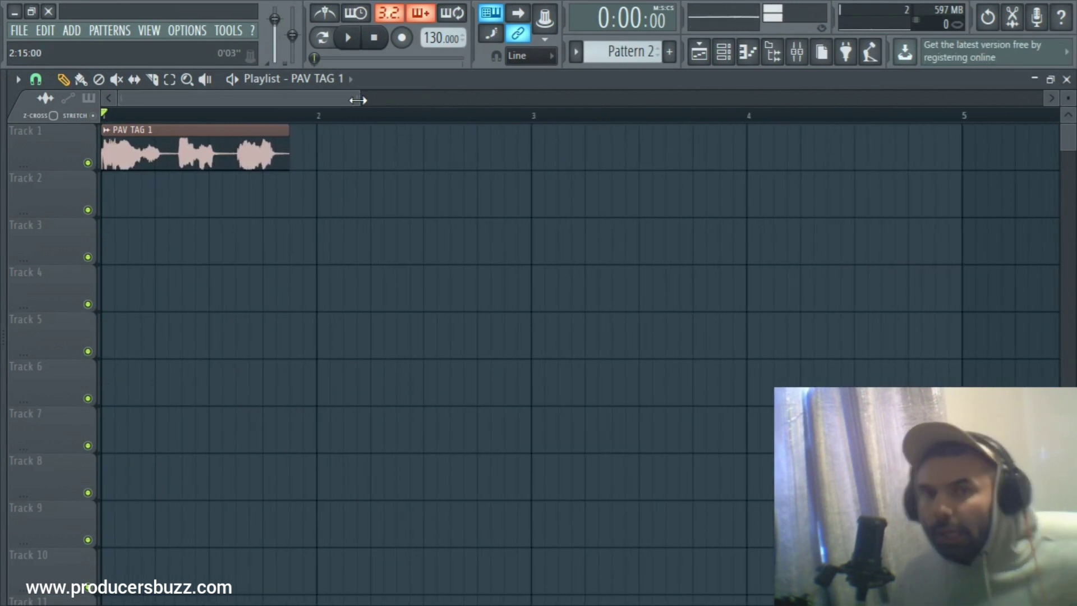